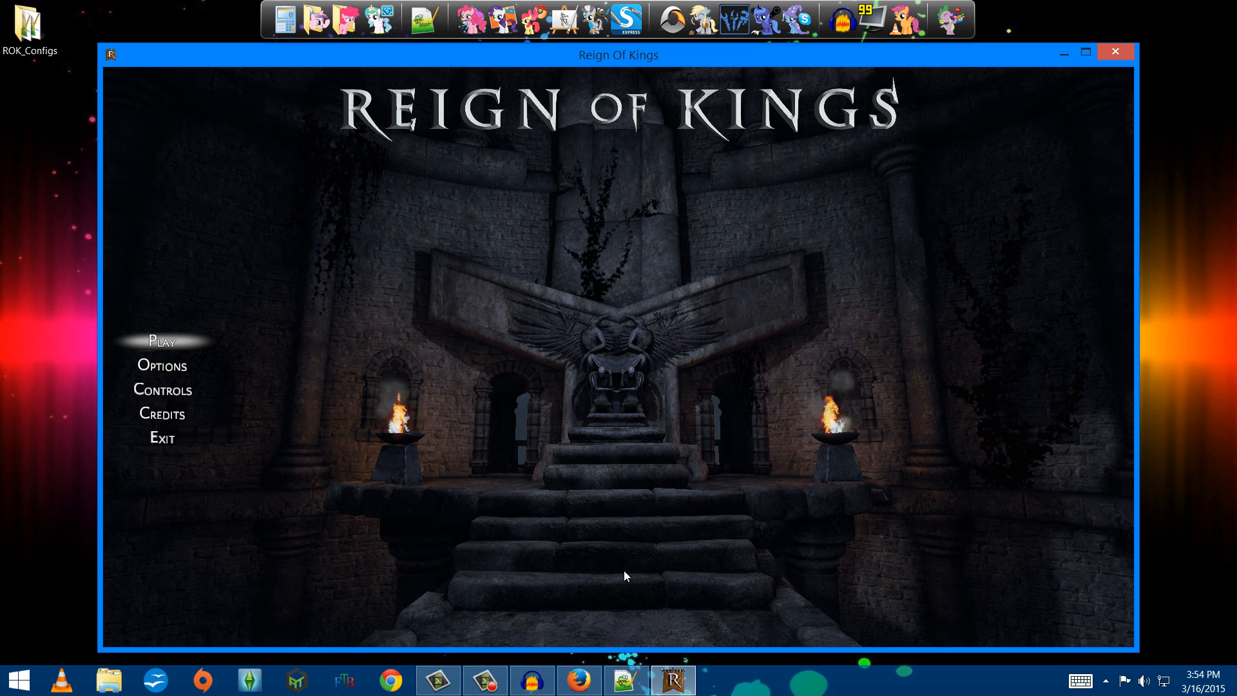
# Switch to Firefox, open the router gateway at 192.168.0.1, and select the ROK rule on its Port Forwarding page
pyautogui.click(567, 680)
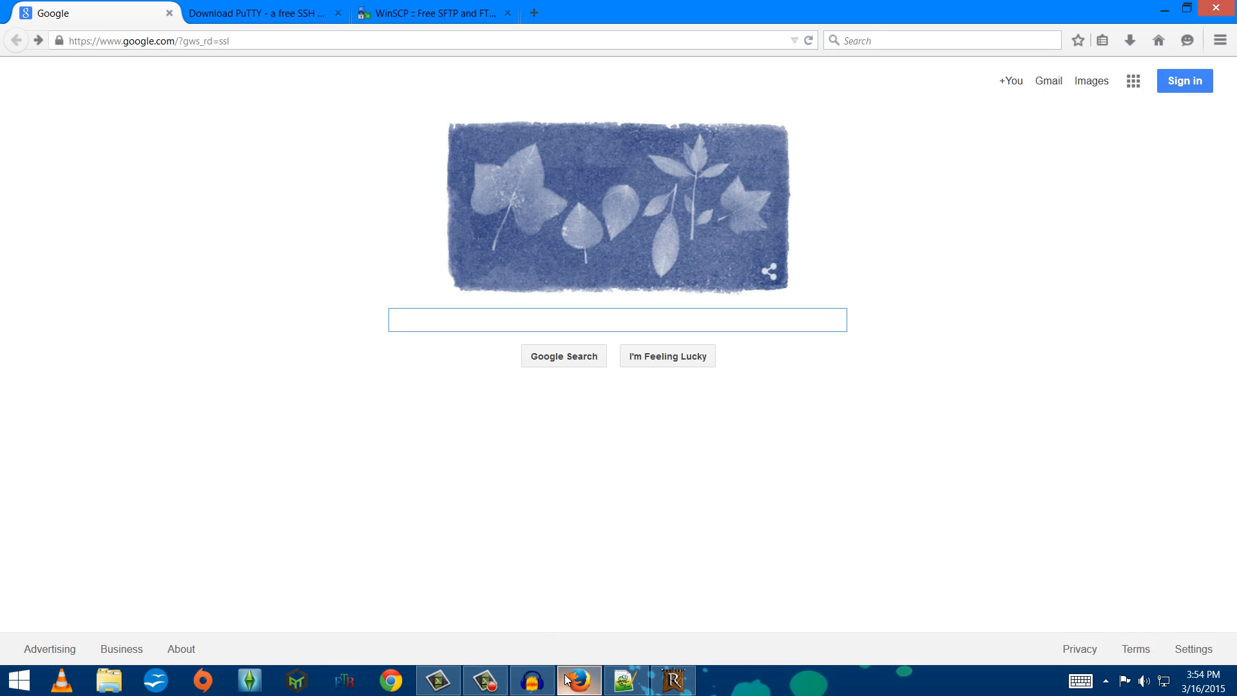
pyautogui.click(285, 39)
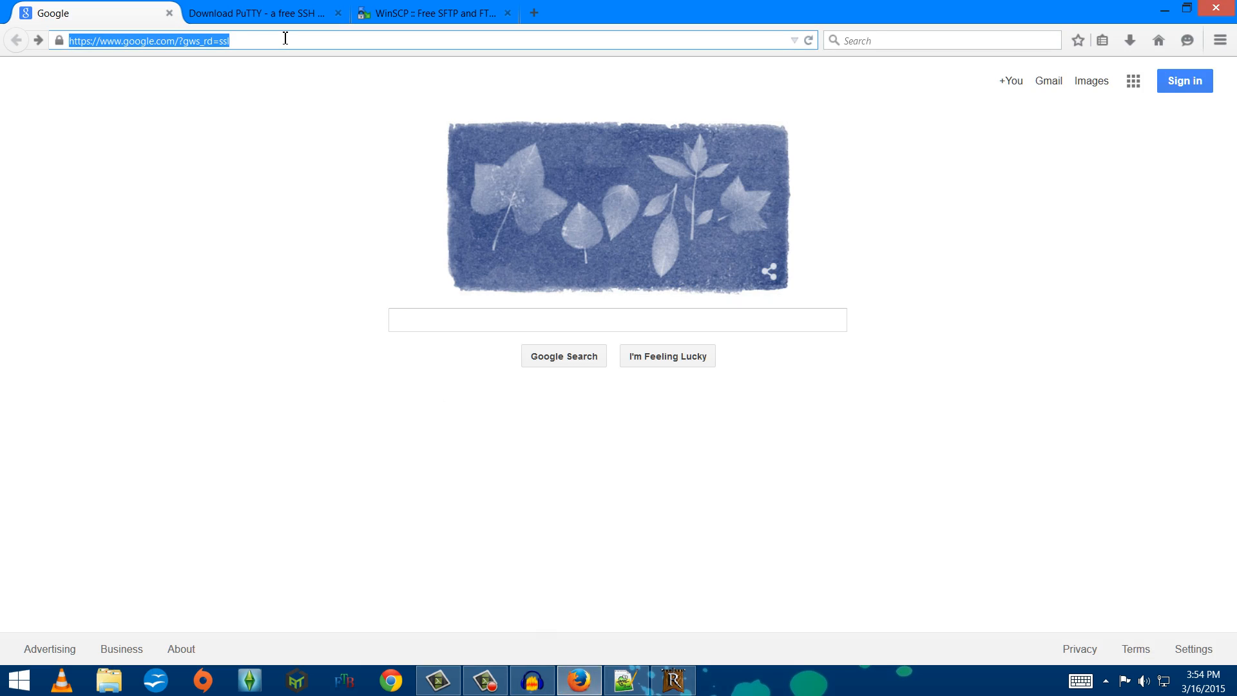
pyautogui.write('192.168.0.1/')
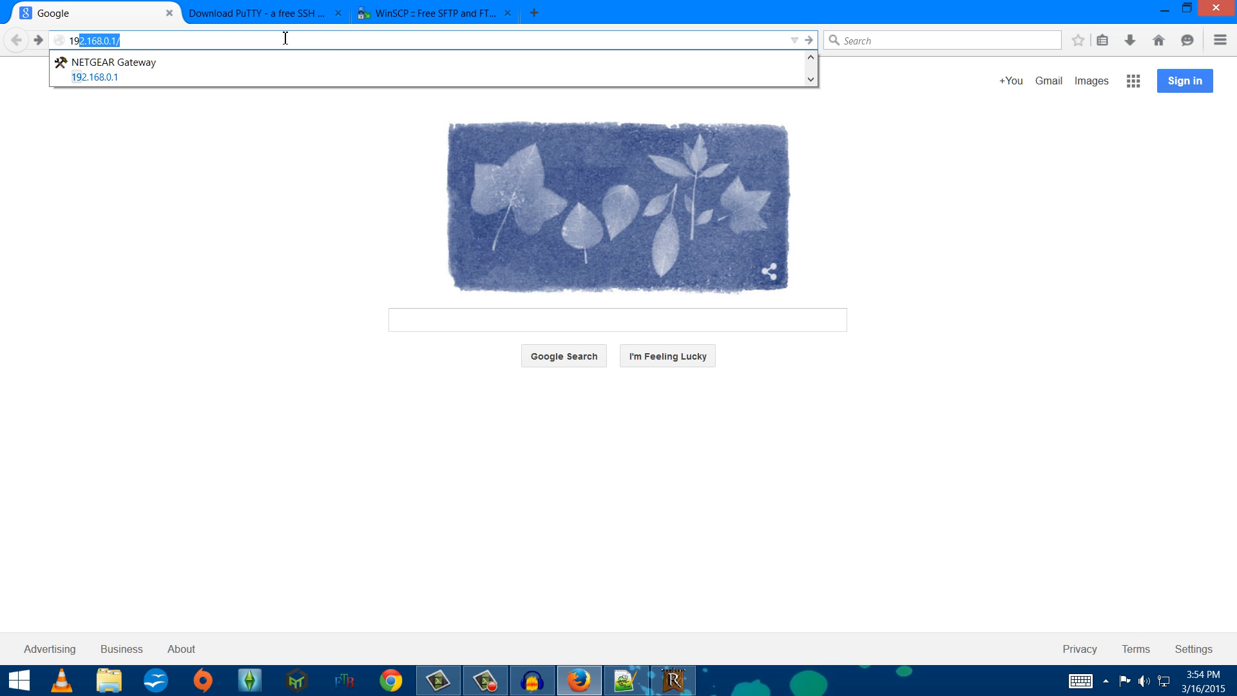
pyautogui.press('Down')
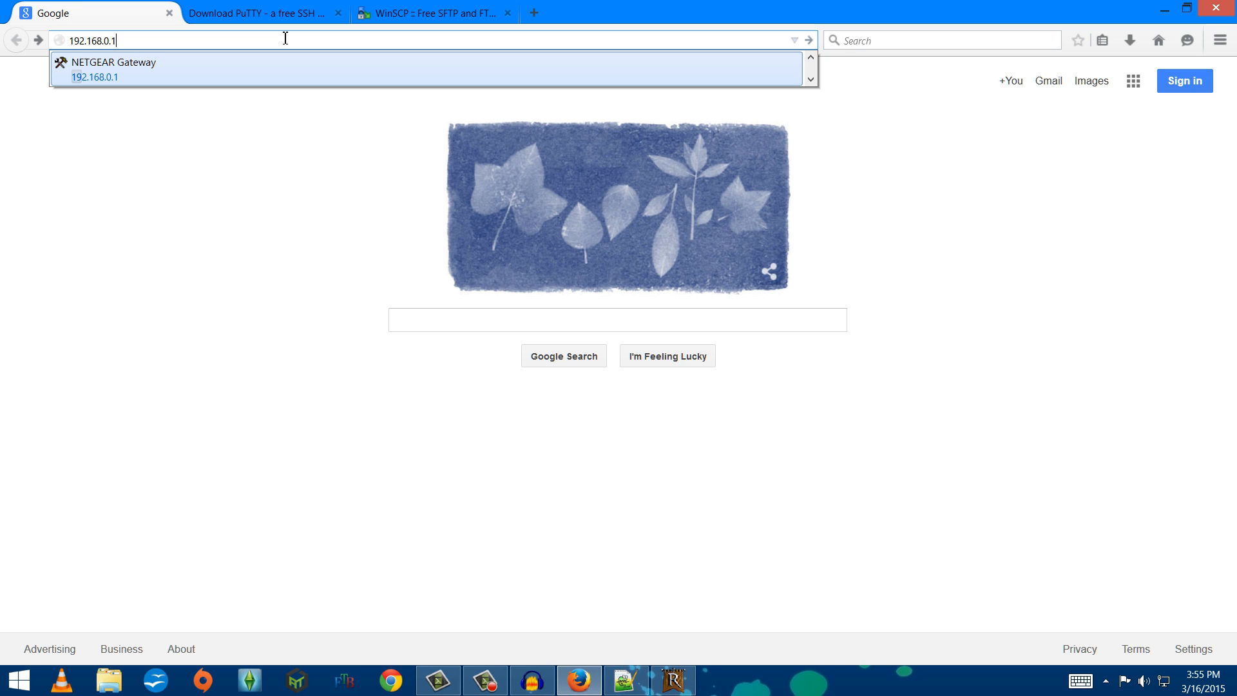
pyautogui.press('Return')
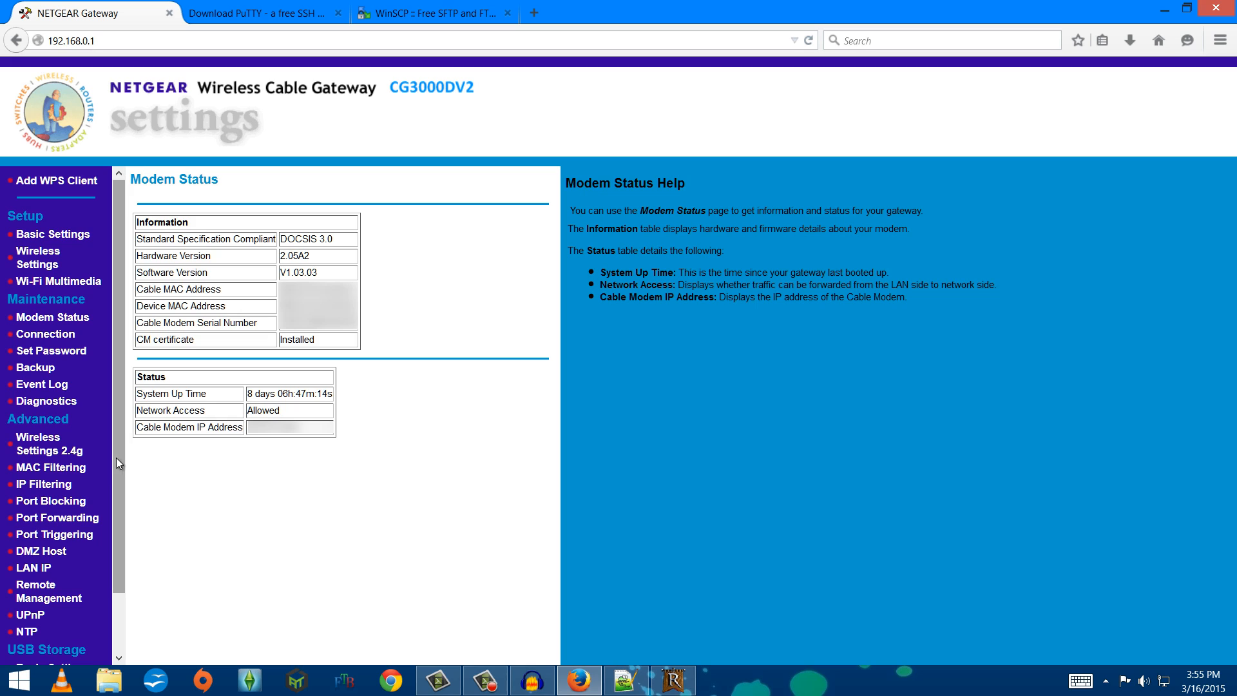
pyautogui.click(46, 519)
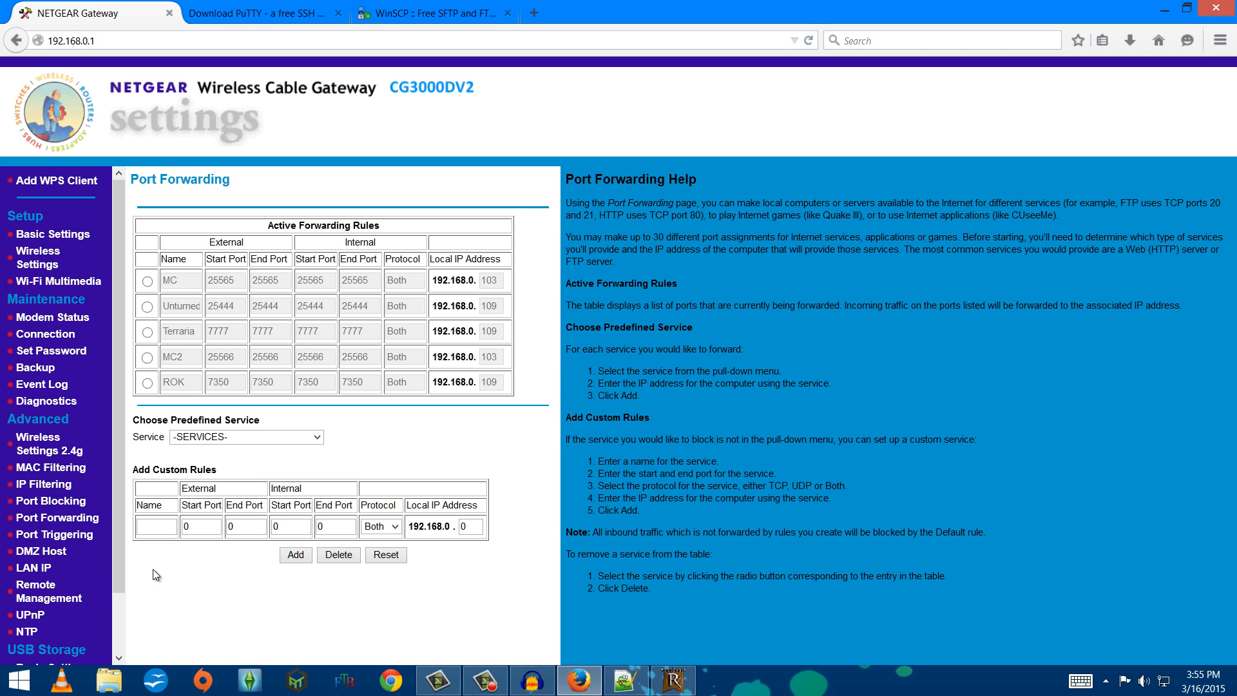
pyautogui.click(147, 384)
# Run ipconfig in a Command Prompt to look up the computer's local IPv4 address, and close the prompt
pyautogui.rightClick(20, 686)
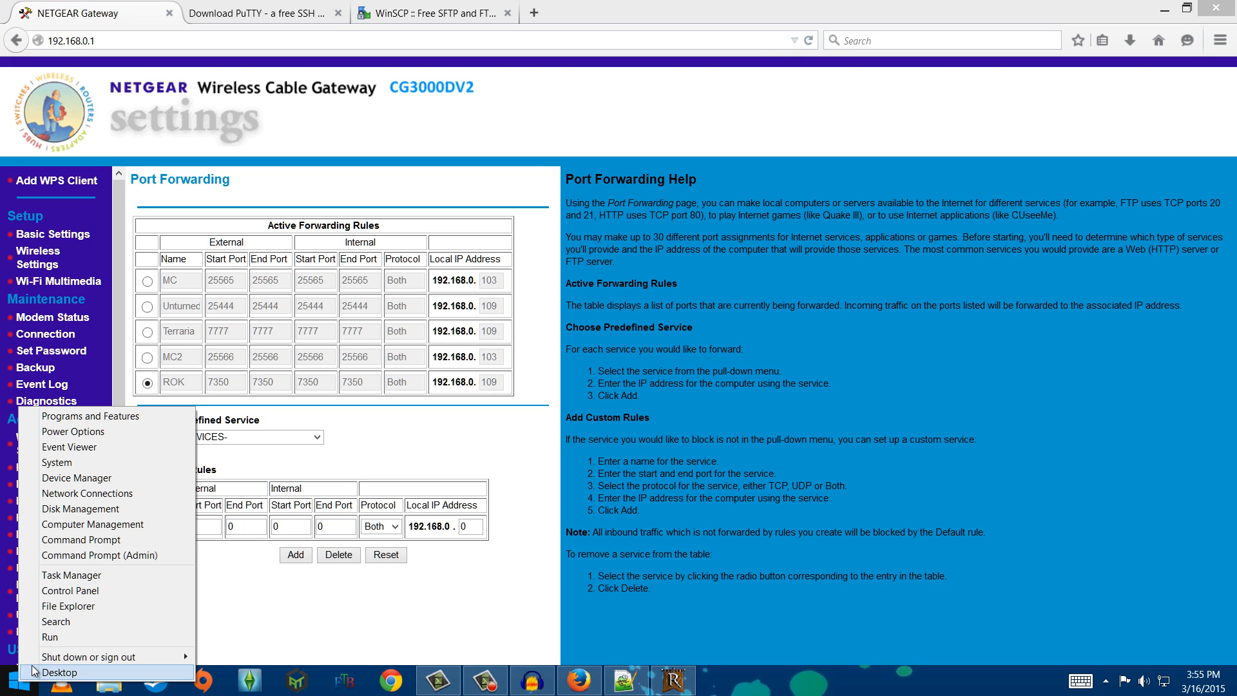
pyautogui.click(54, 634)
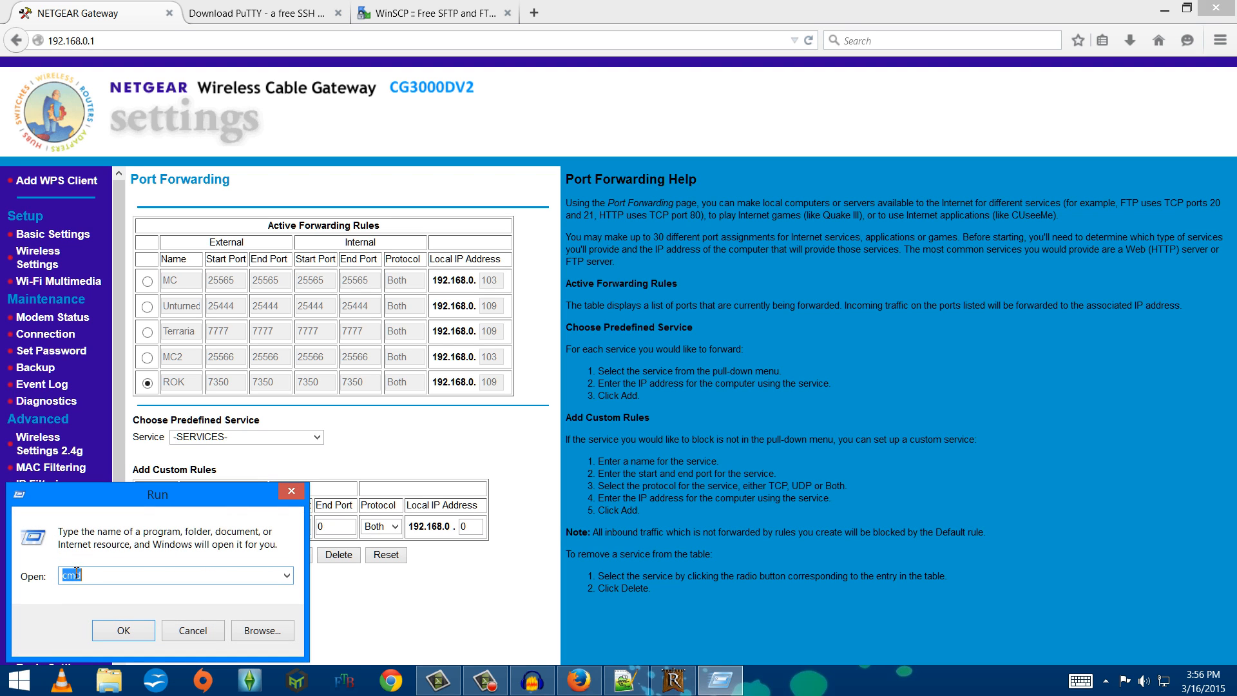
pyautogui.click(119, 624)
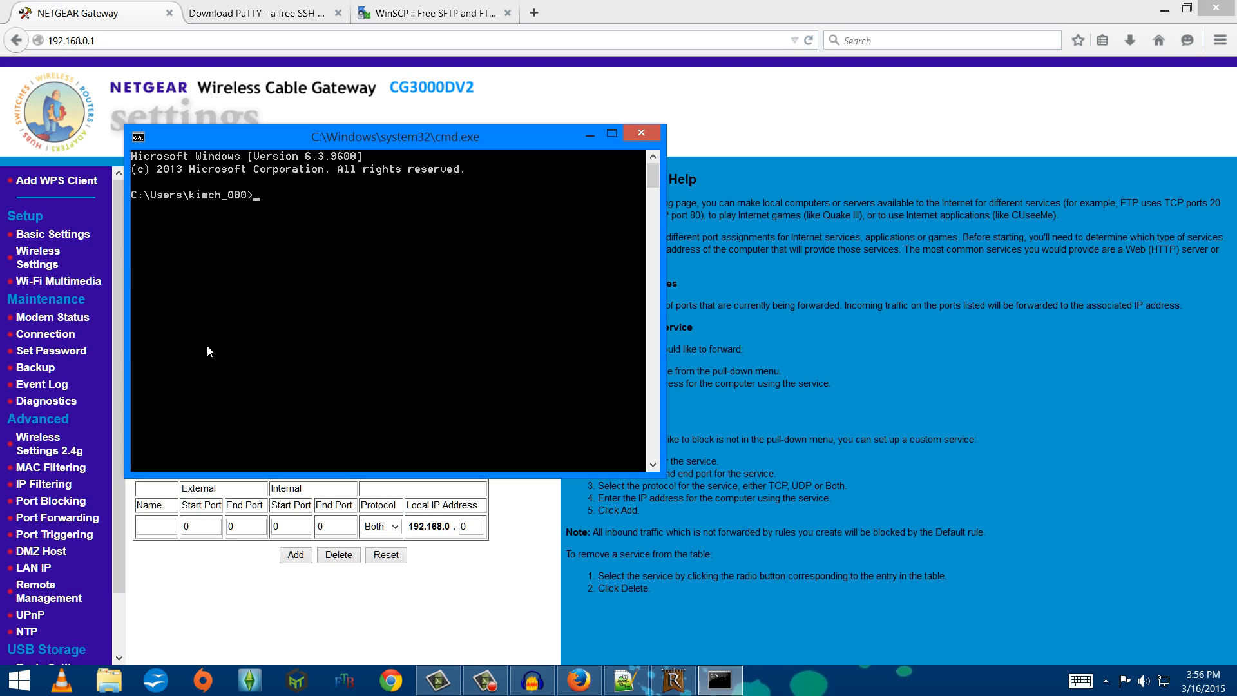
pyautogui.write('ipconfig')
pyautogui.press('Return')
pyautogui.scroll(2, 225, 315)
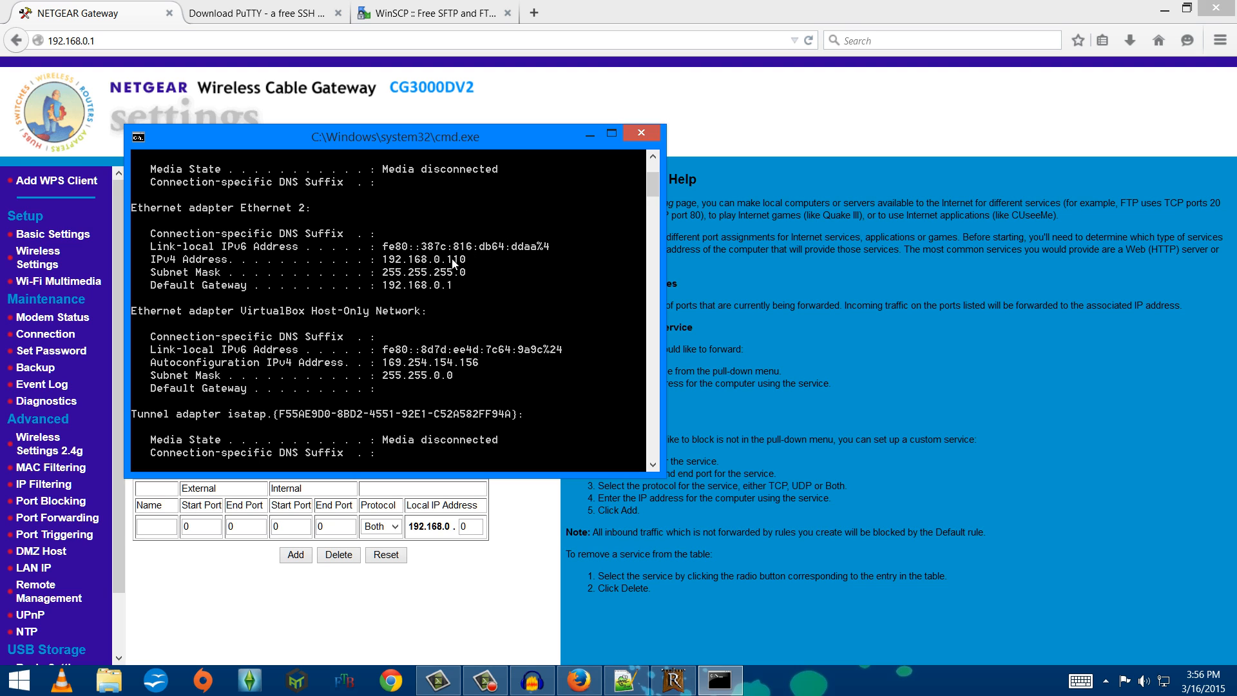
pyautogui.click(641, 135)
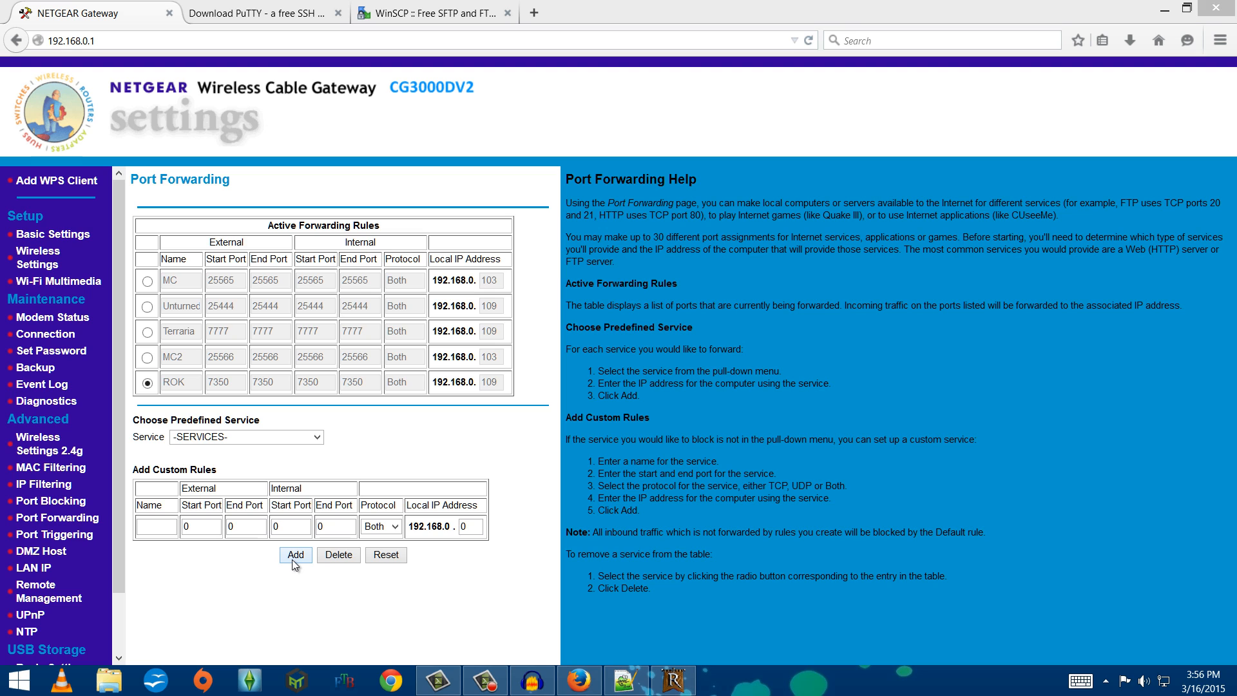
# Close the router and PuTTY pages, glance over the WinSCP page, and close the browser
pyautogui.click(168, 14)
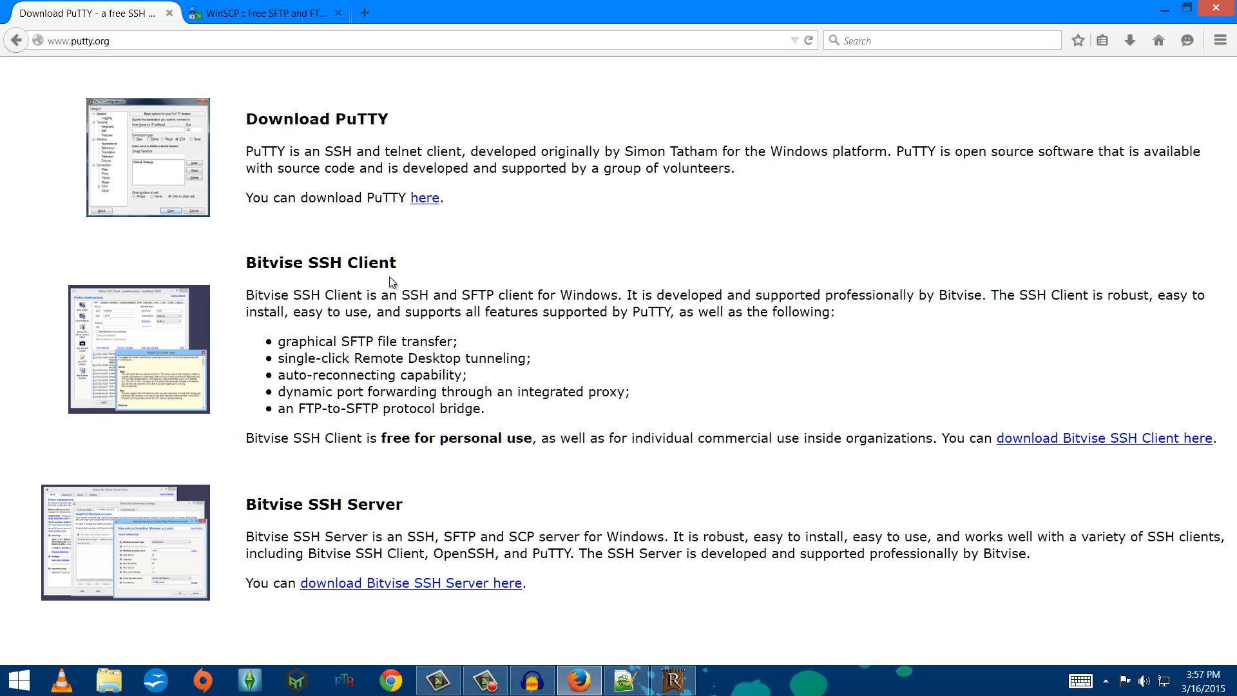
pyautogui.click(169, 13)
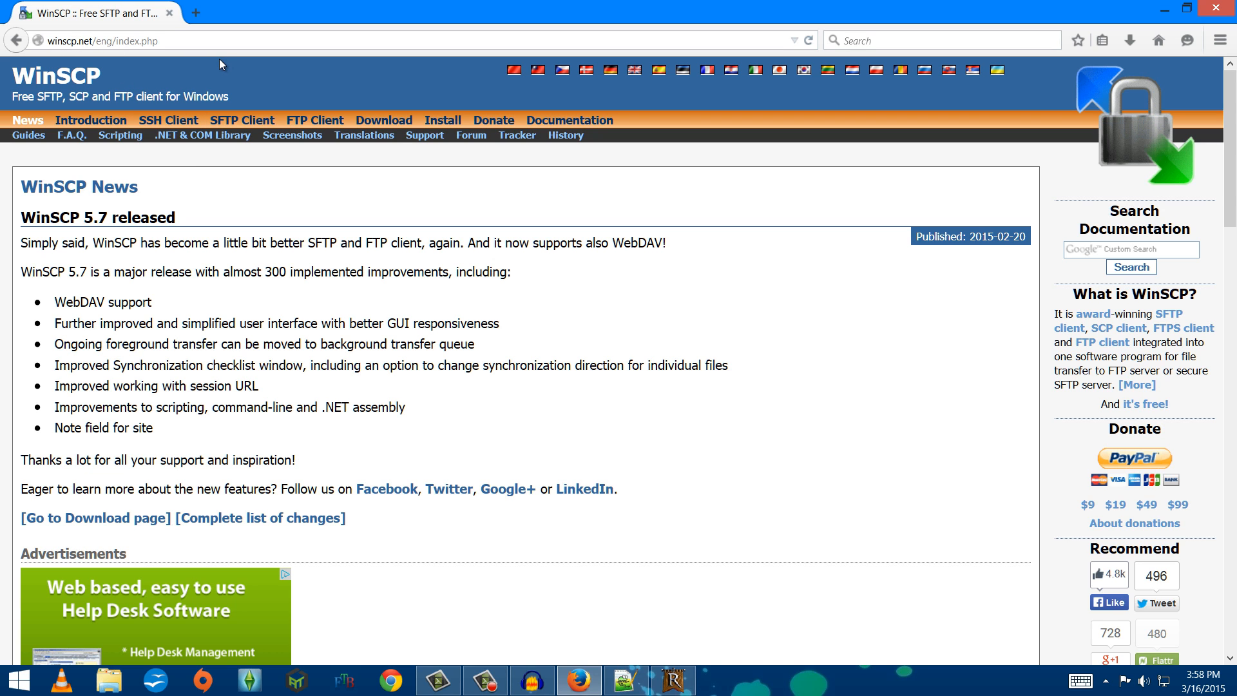
pyautogui.scroll(-2, 454, 298)
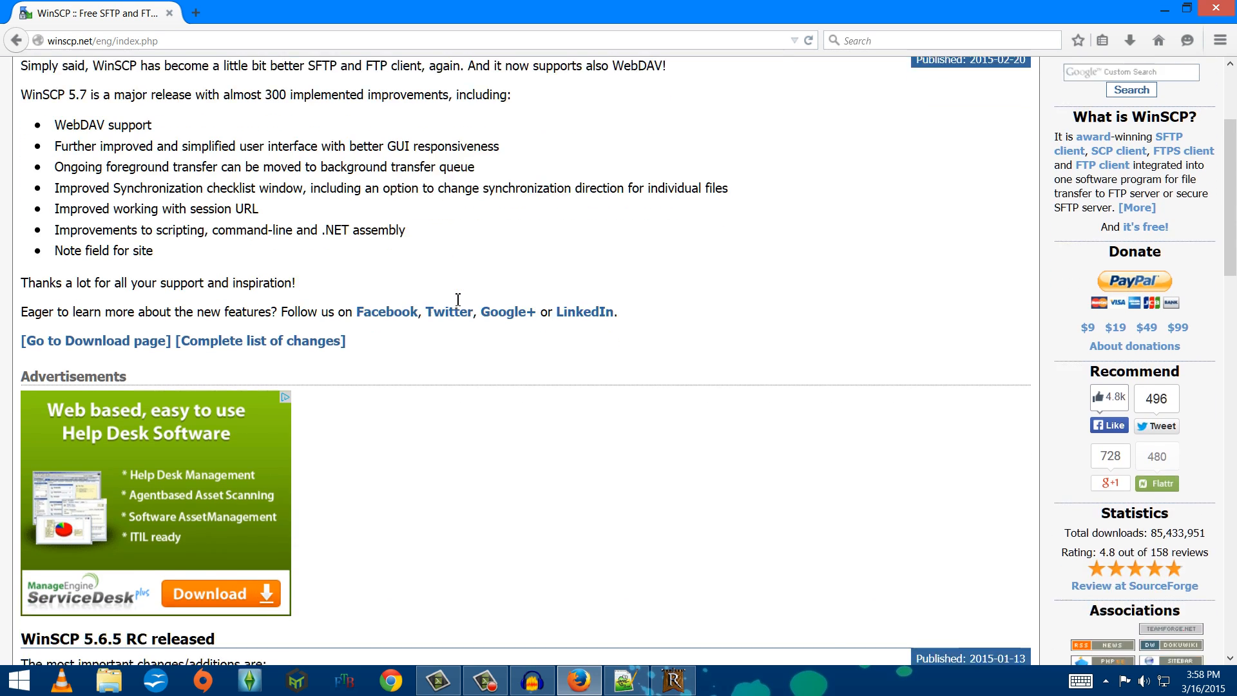
pyautogui.scroll(2, 453, 302)
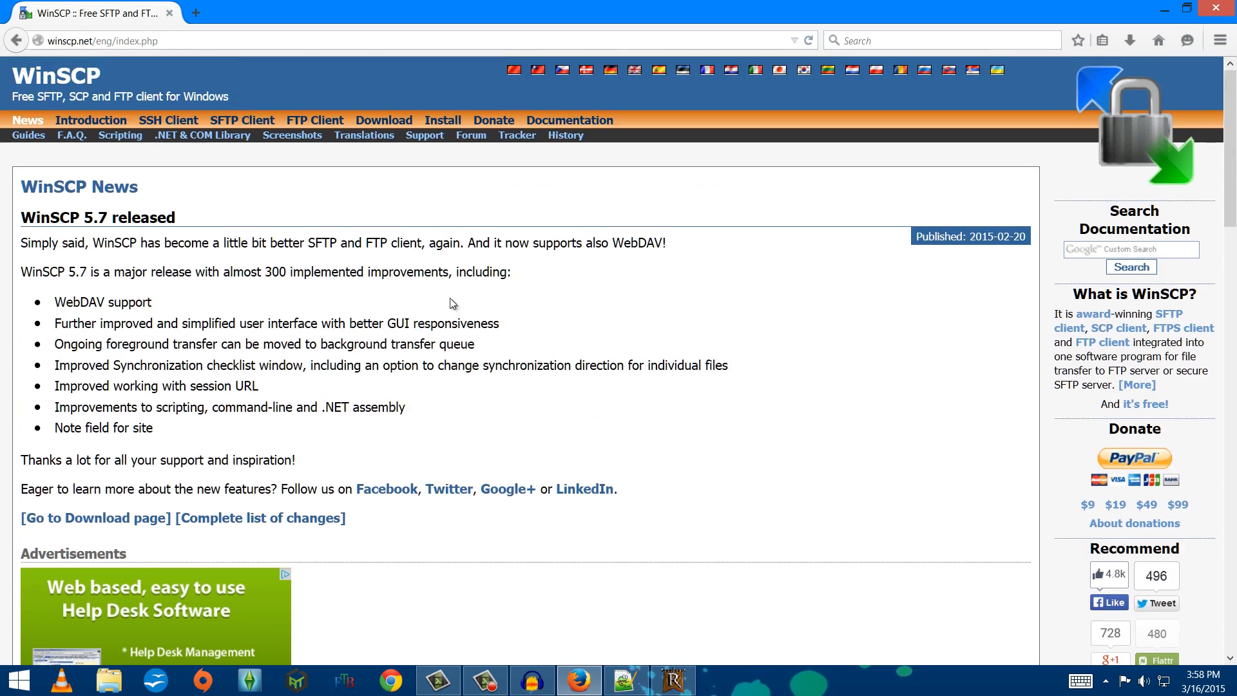
pyautogui.click(1223, 14)
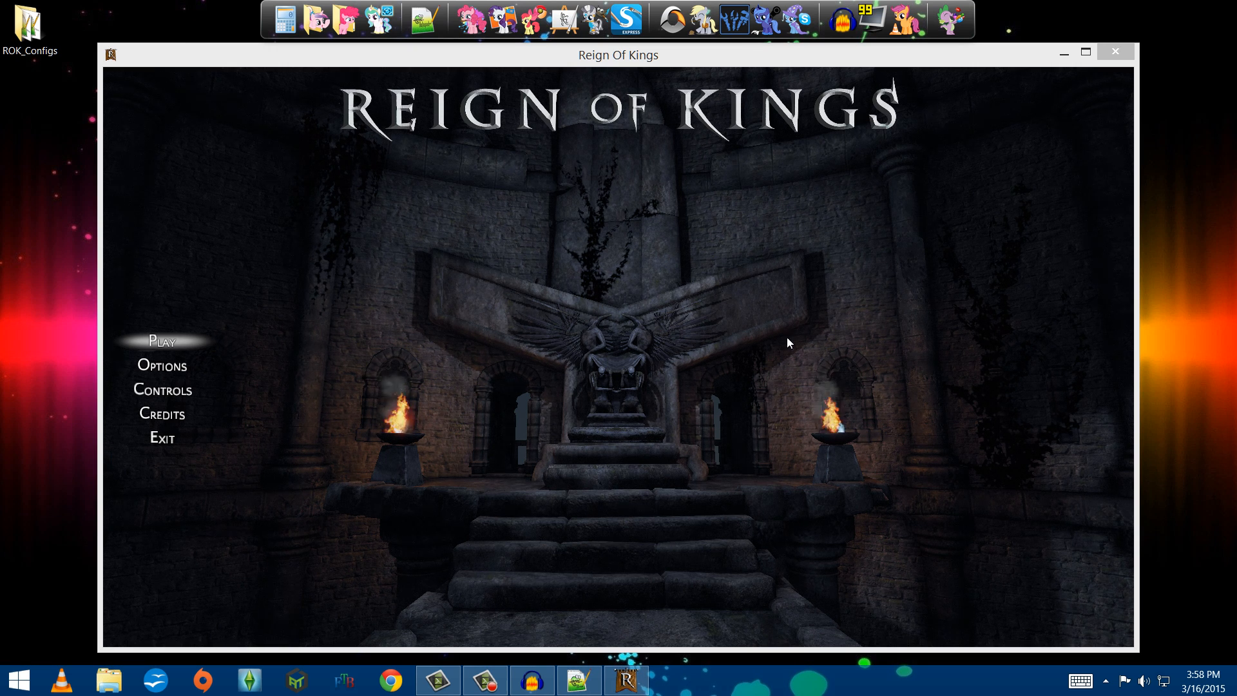
# Minimize the Reign Of Kings game and open the Steam folder under C:\Program Files (x86) in File Explorer
pyautogui.click(1063, 61)
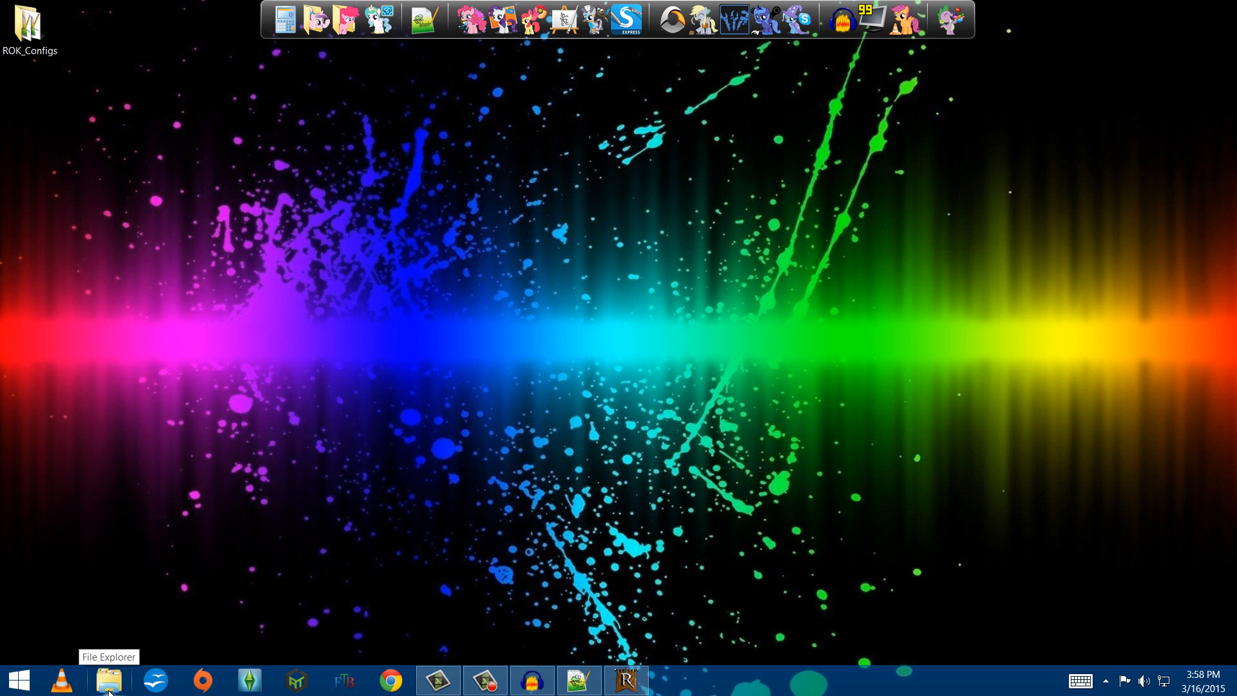
pyautogui.rightClick(19, 680)
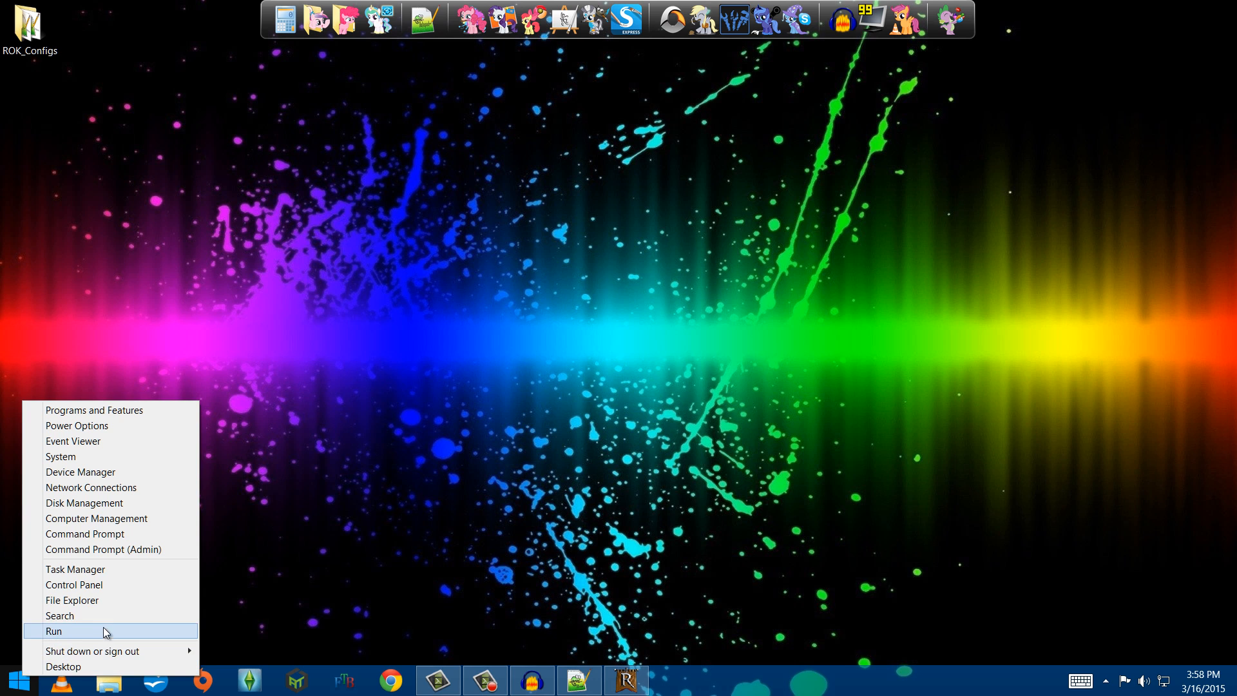
pyautogui.click(103, 602)
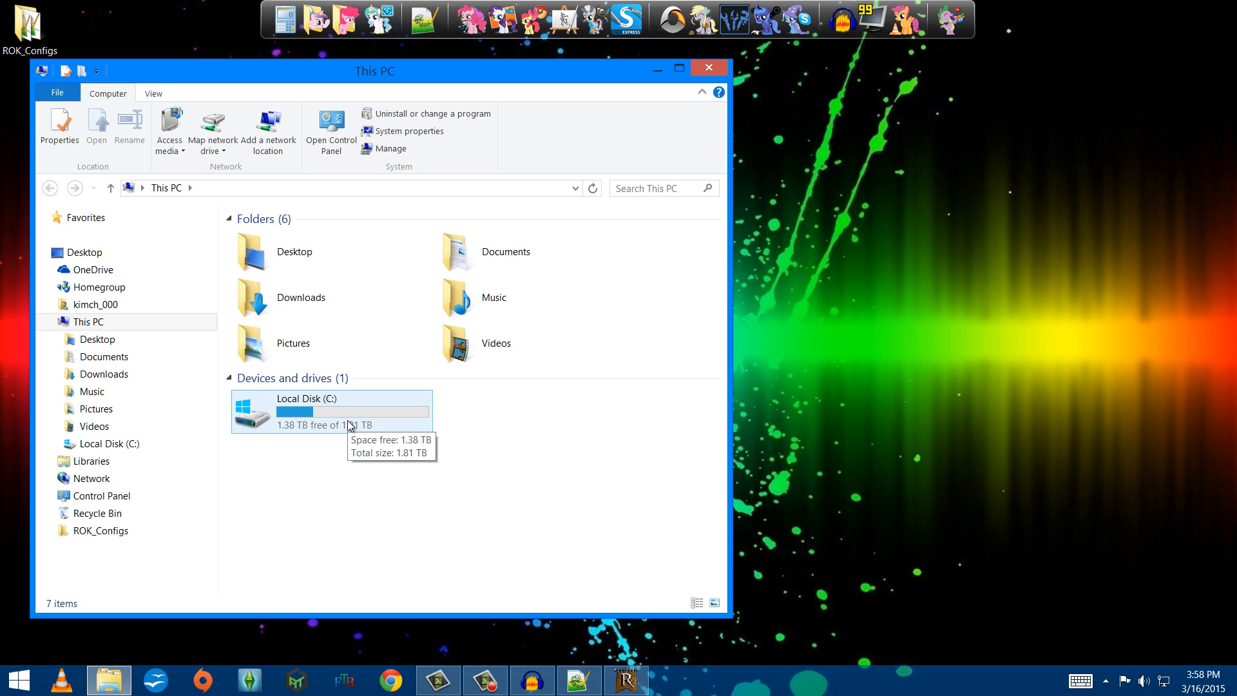
pyautogui.doubleClick(349, 425)
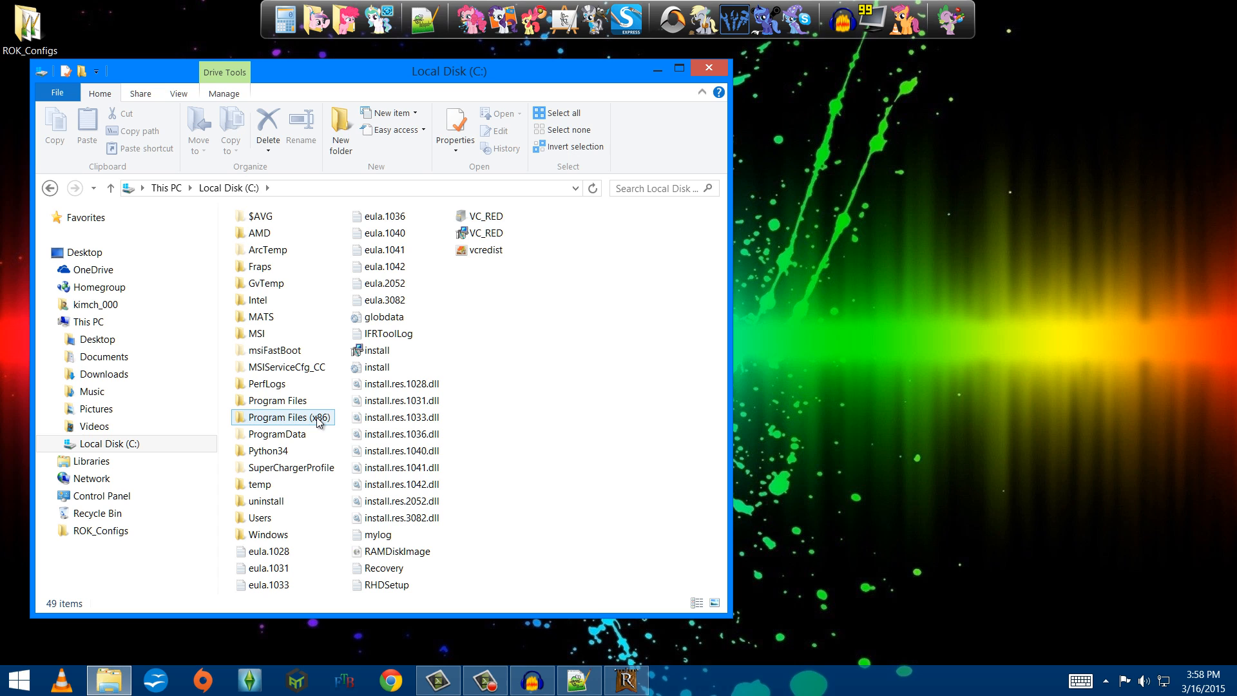
pyautogui.doubleClick(318, 419)
pyautogui.scroll(-9, 318, 422)
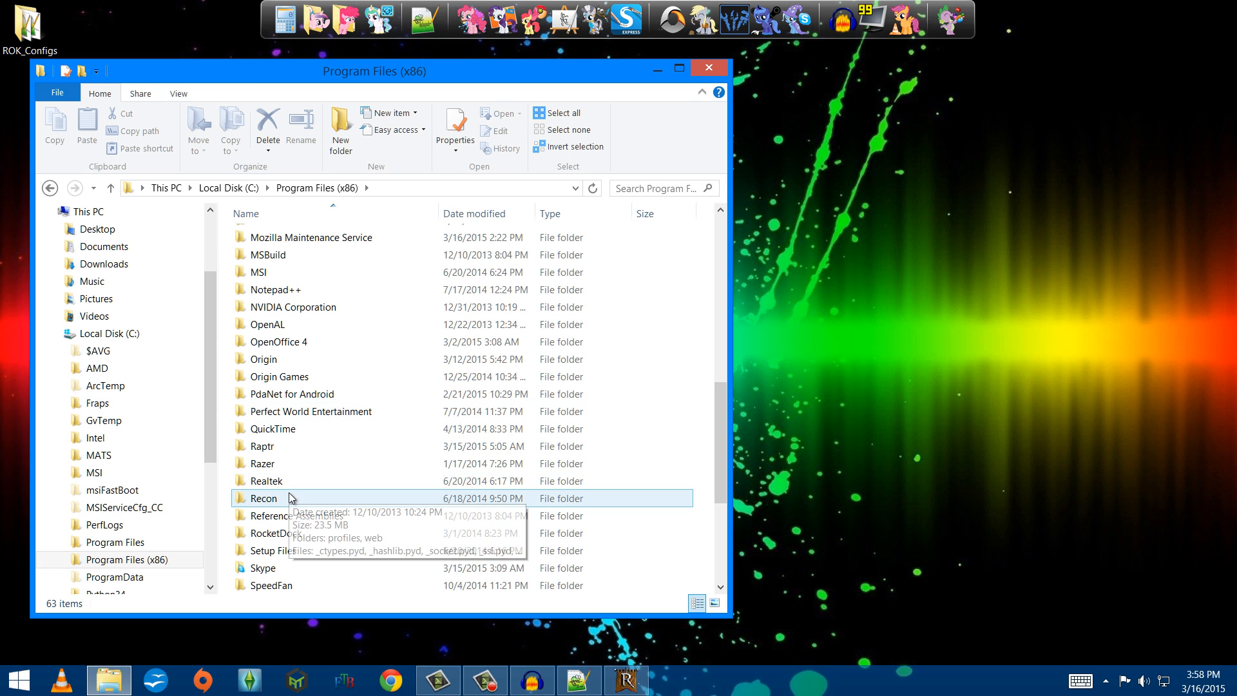
pyautogui.scroll(-2, 284, 564)
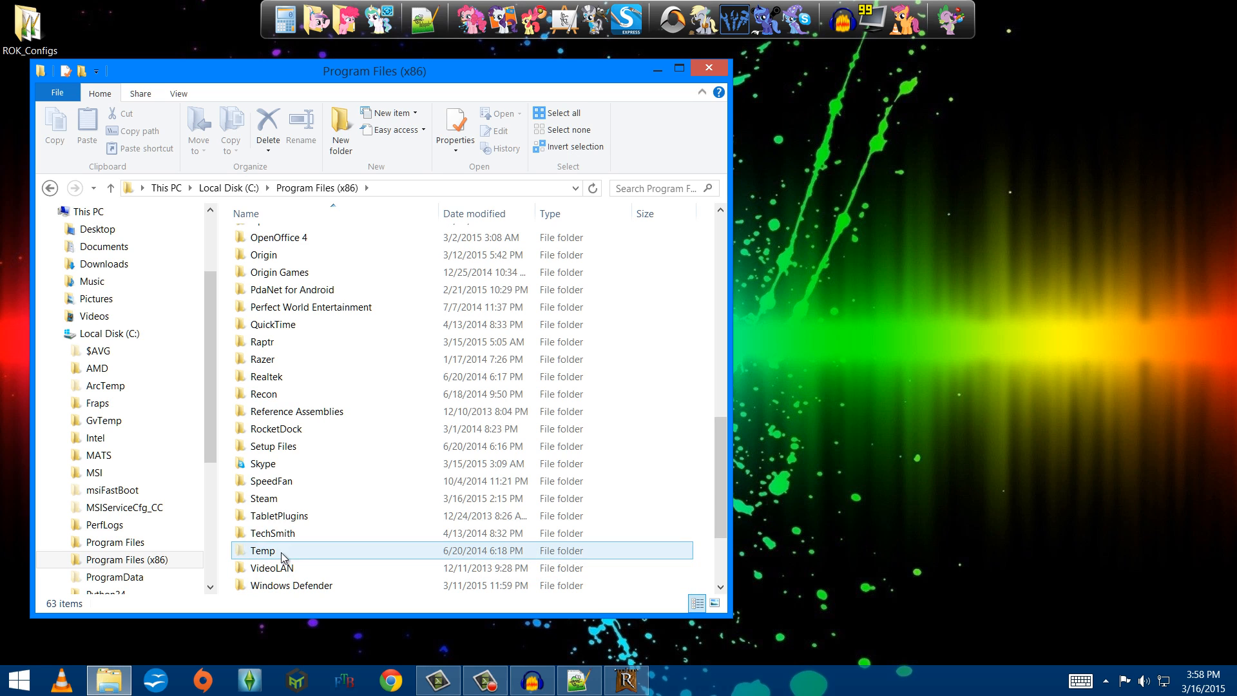
pyautogui.doubleClick(280, 503)
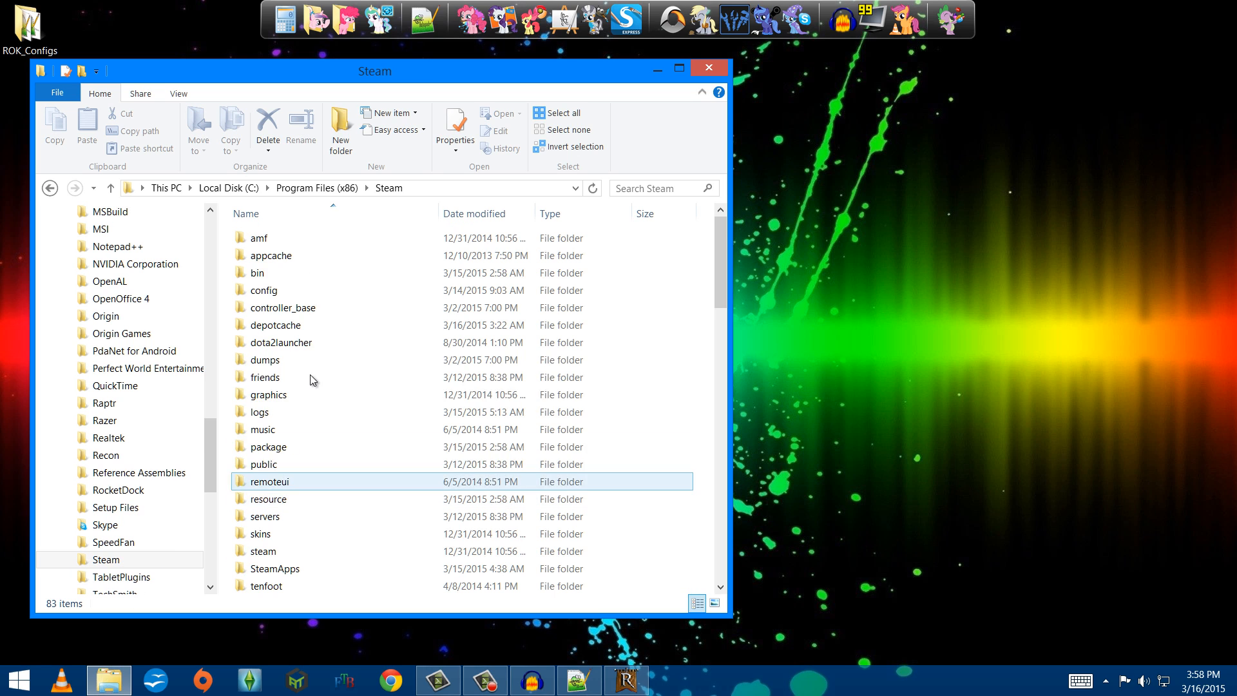
# Create a desktop shortcut to the Reign Of Kings folder located in SteamApps\common
pyautogui.scroll(-2, 312, 367)
pyautogui.doubleClick(304, 481)
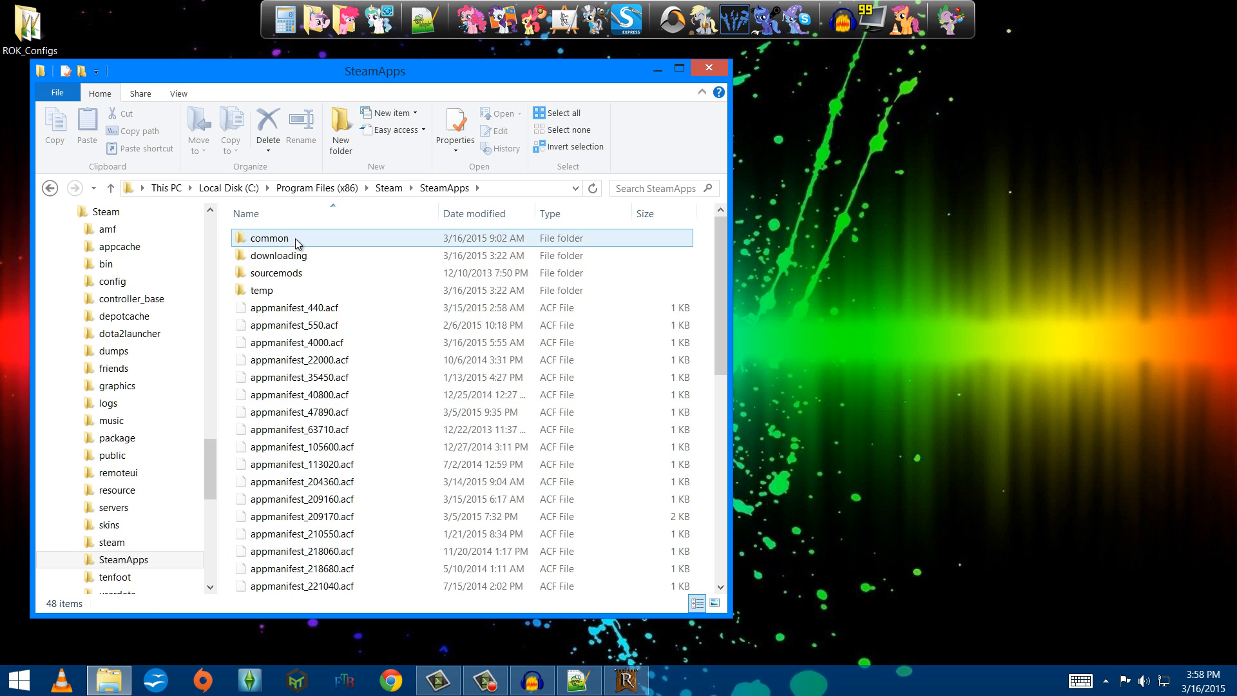
pyautogui.doubleClick(295, 238)
pyautogui.scroll(-6, 368, 400)
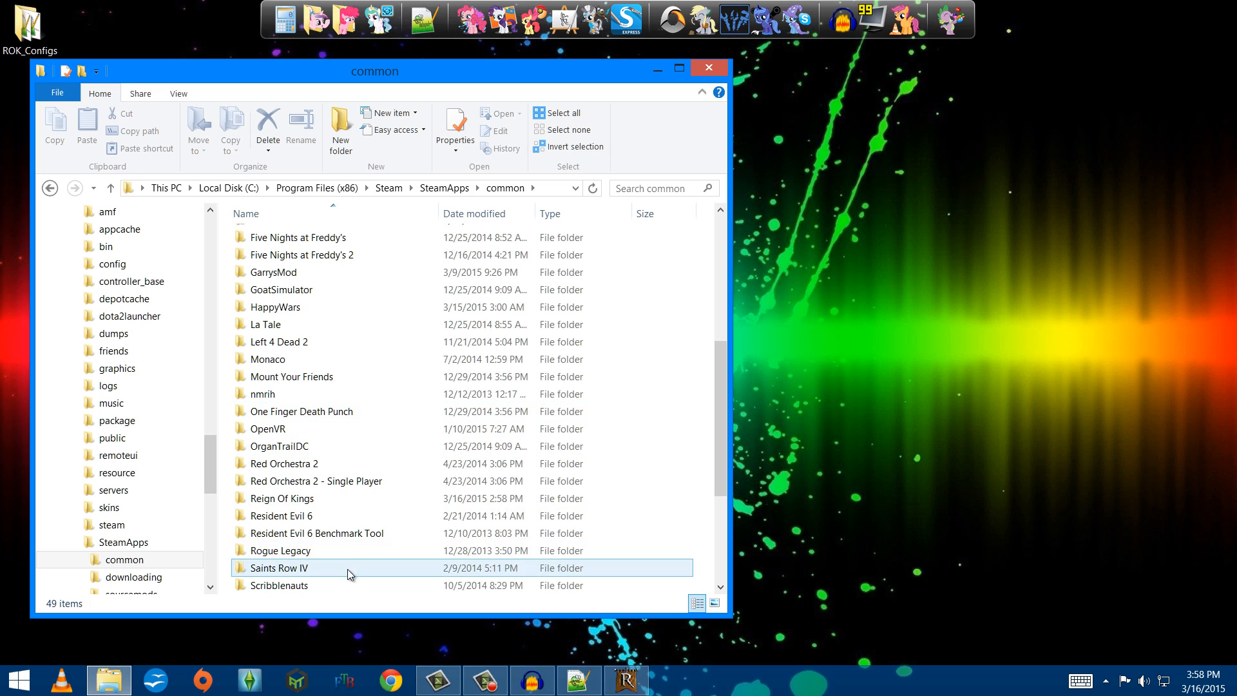
pyautogui.click(296, 499)
pyautogui.rightClick(296, 500)
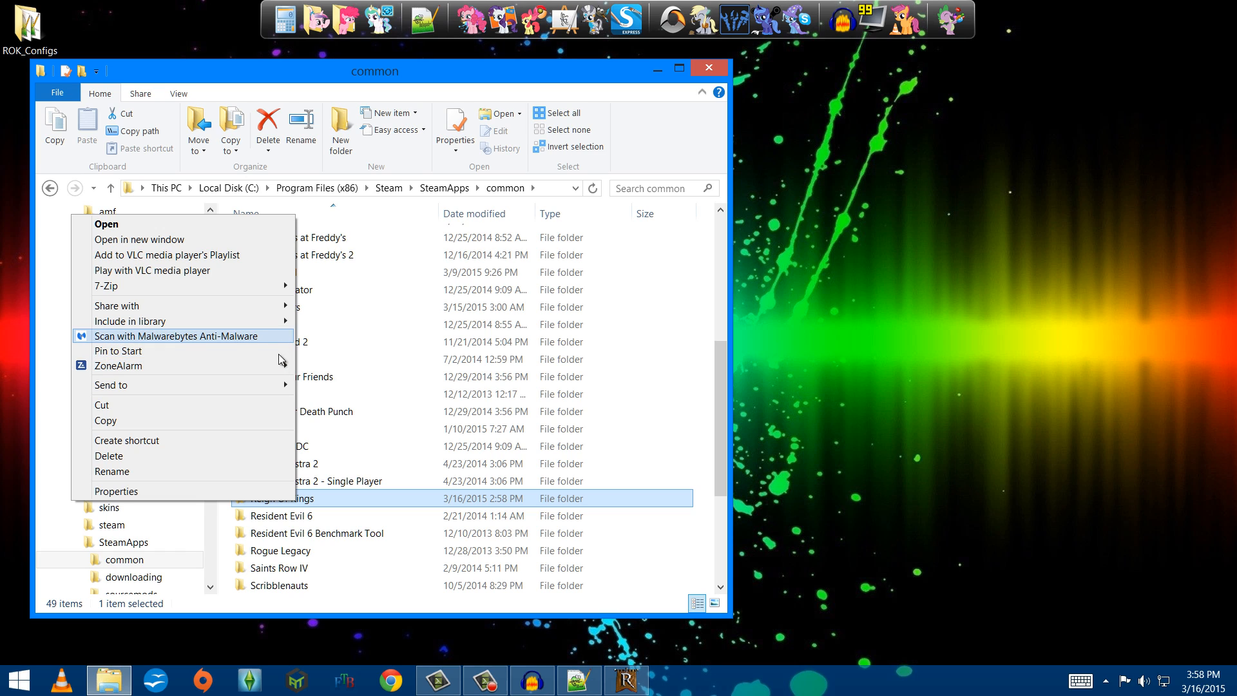
pyautogui.moveTo(286, 385)
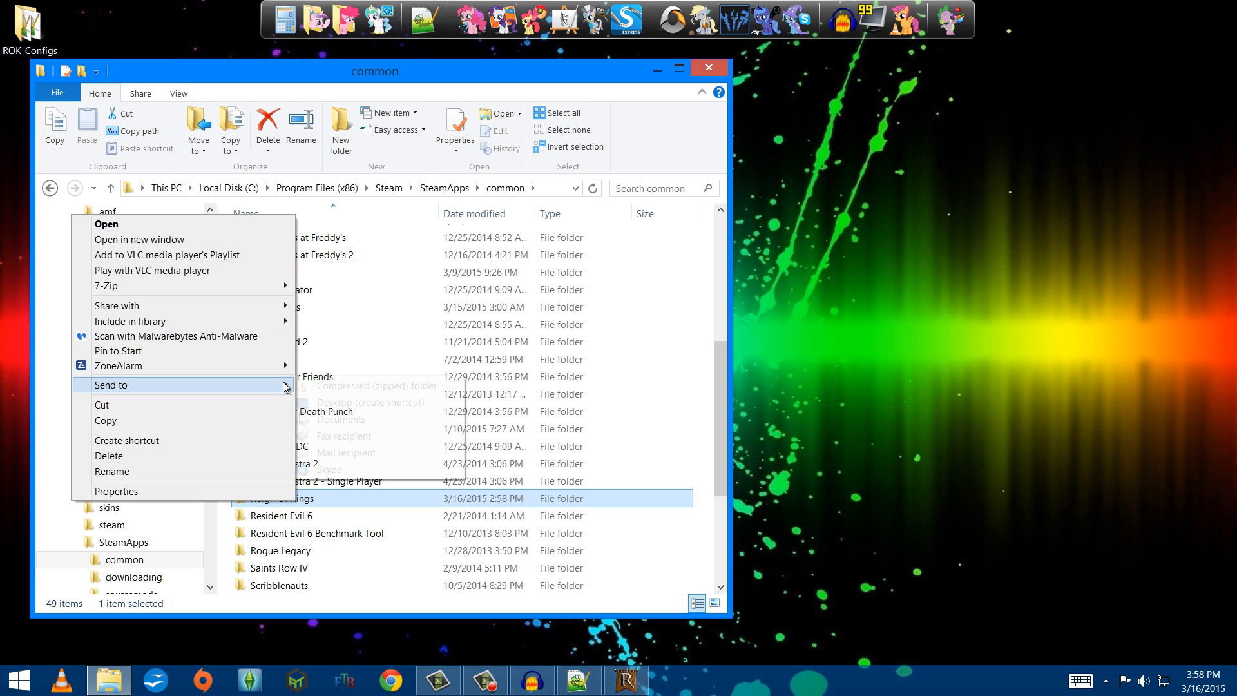
pyautogui.click(369, 404)
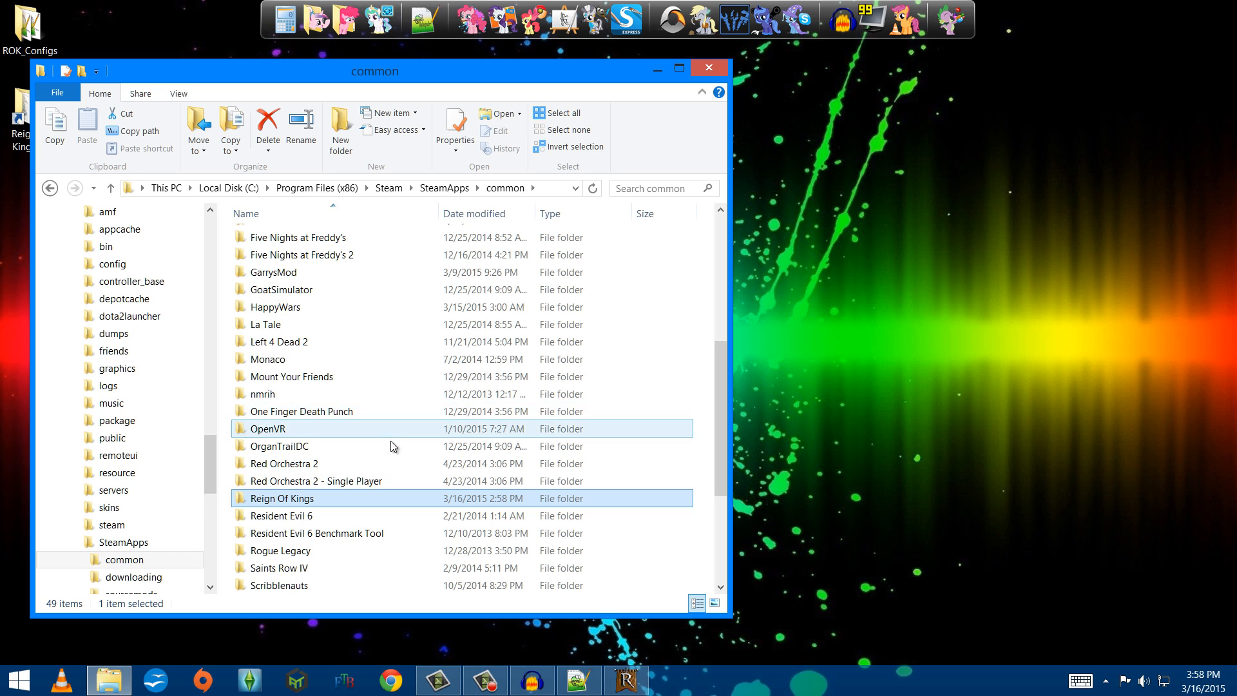
# Open the Reign Of Kings folder from its desktop shortcut and snap the folder window to the left half of the screen
pyautogui.press('super+d')
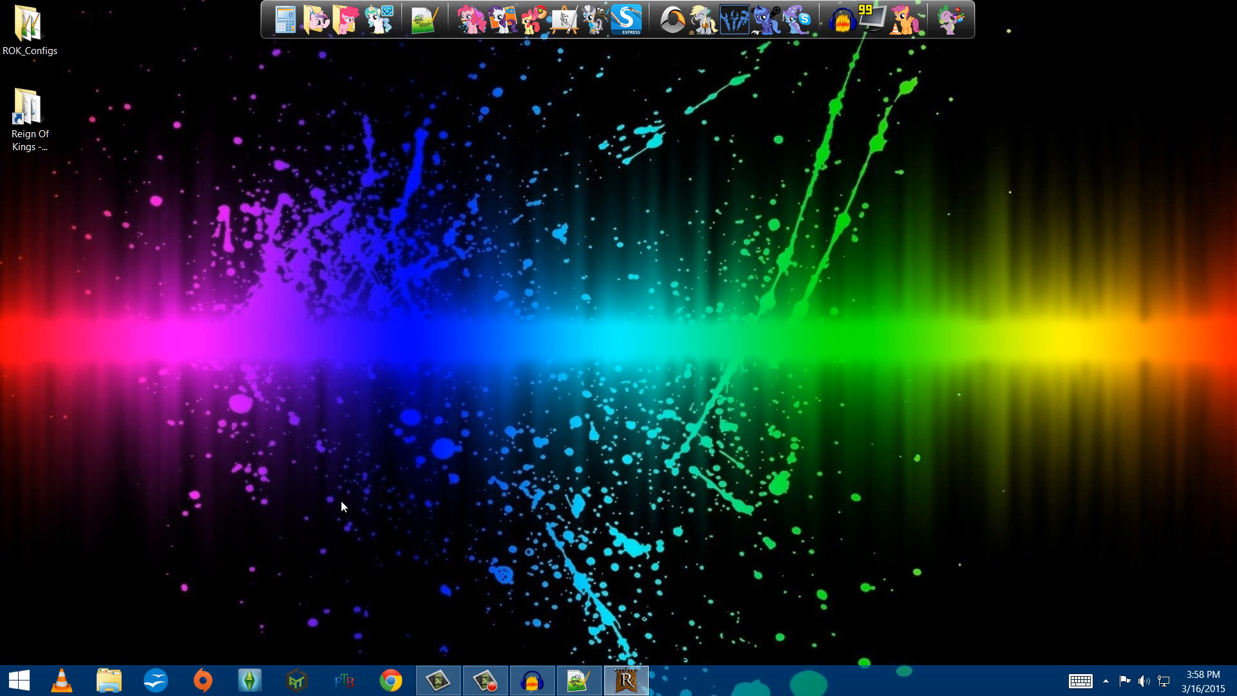
pyautogui.doubleClick(36, 115)
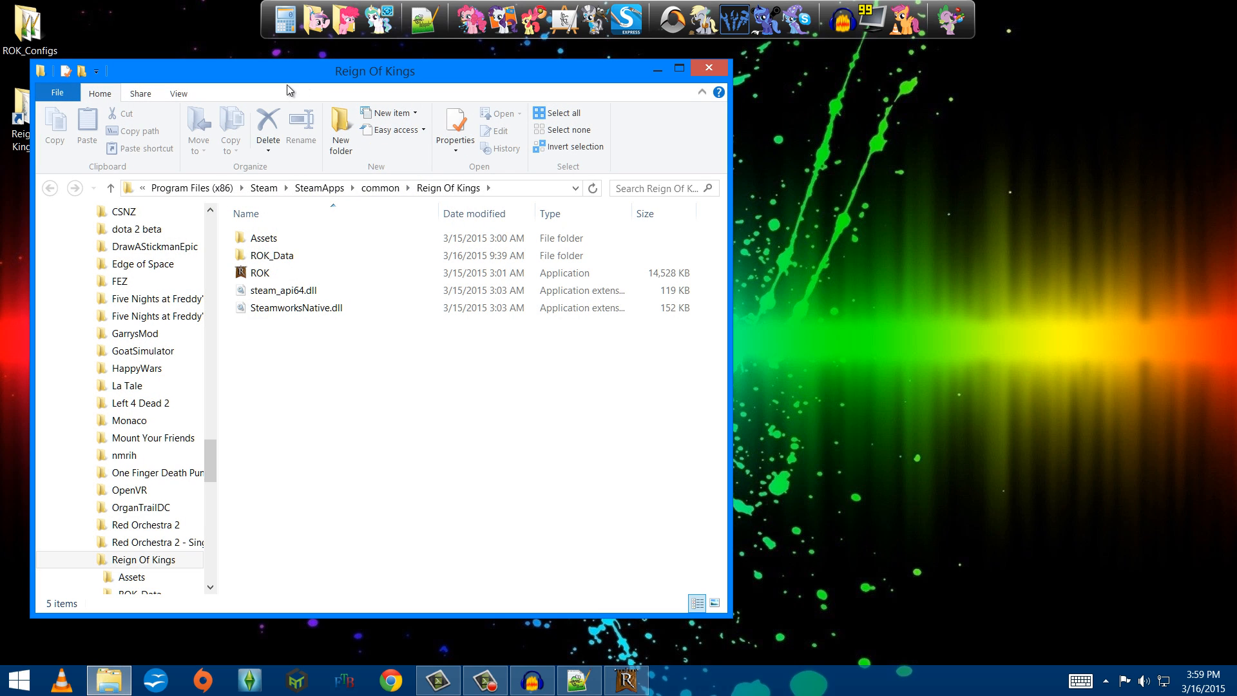
pyautogui.moveTo(290, 72); pyautogui.dragTo(341, 67)
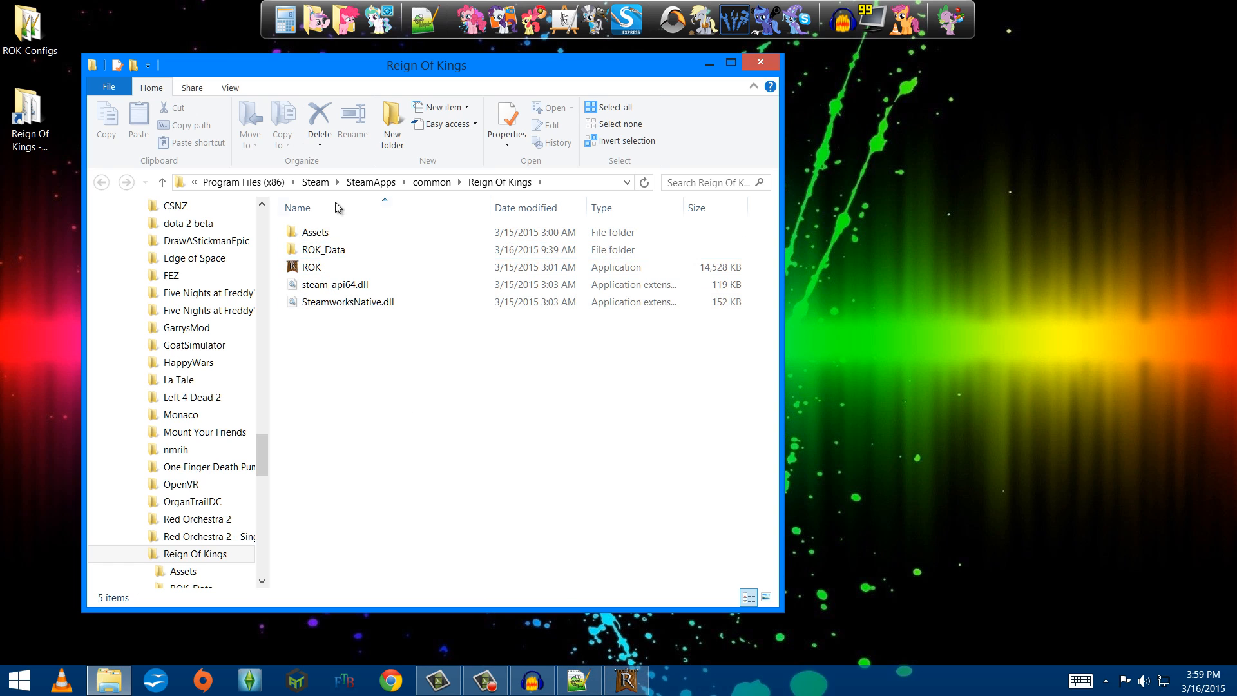
pyautogui.click(348, 304)
pyautogui.click(302, 292)
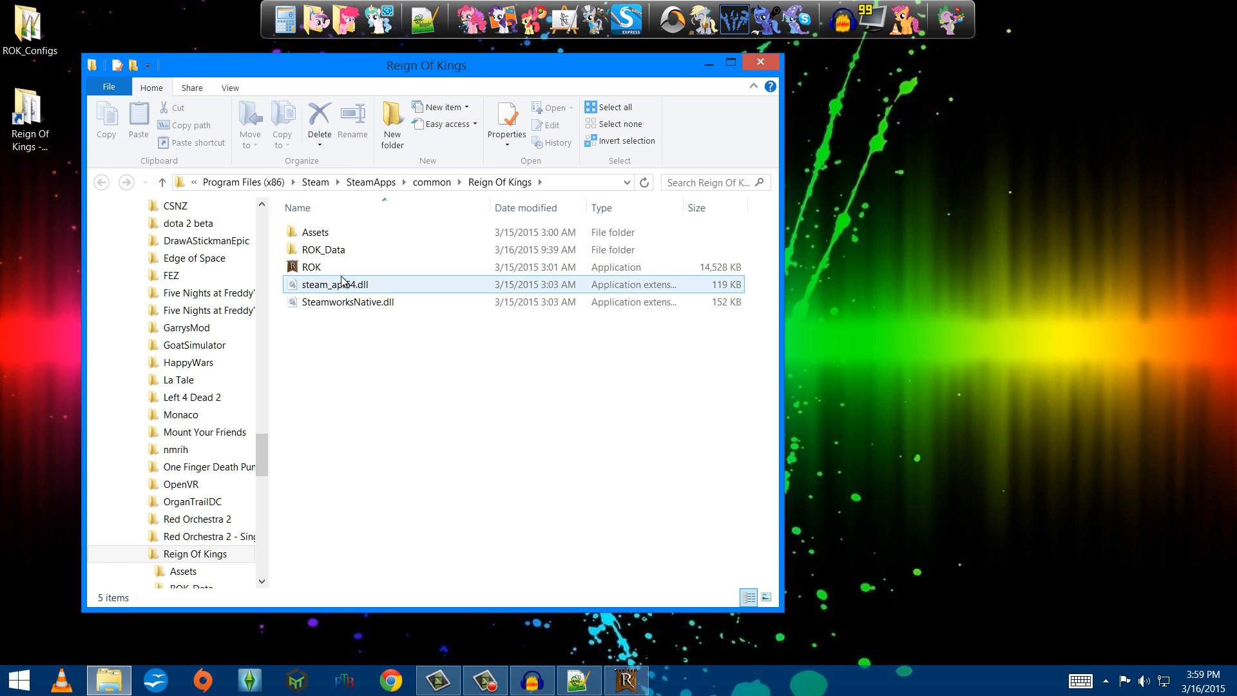
pyautogui.click(319, 348)
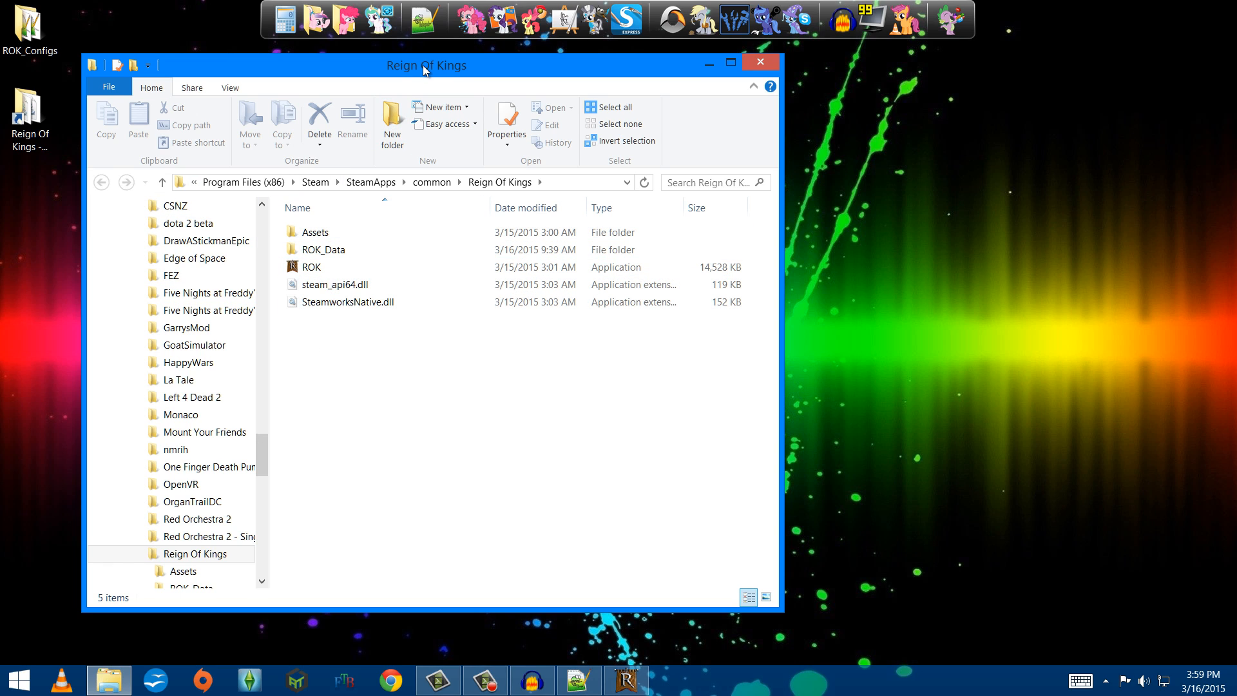
pyautogui.moveTo(416, 73); pyautogui.dragTo(0, 257)
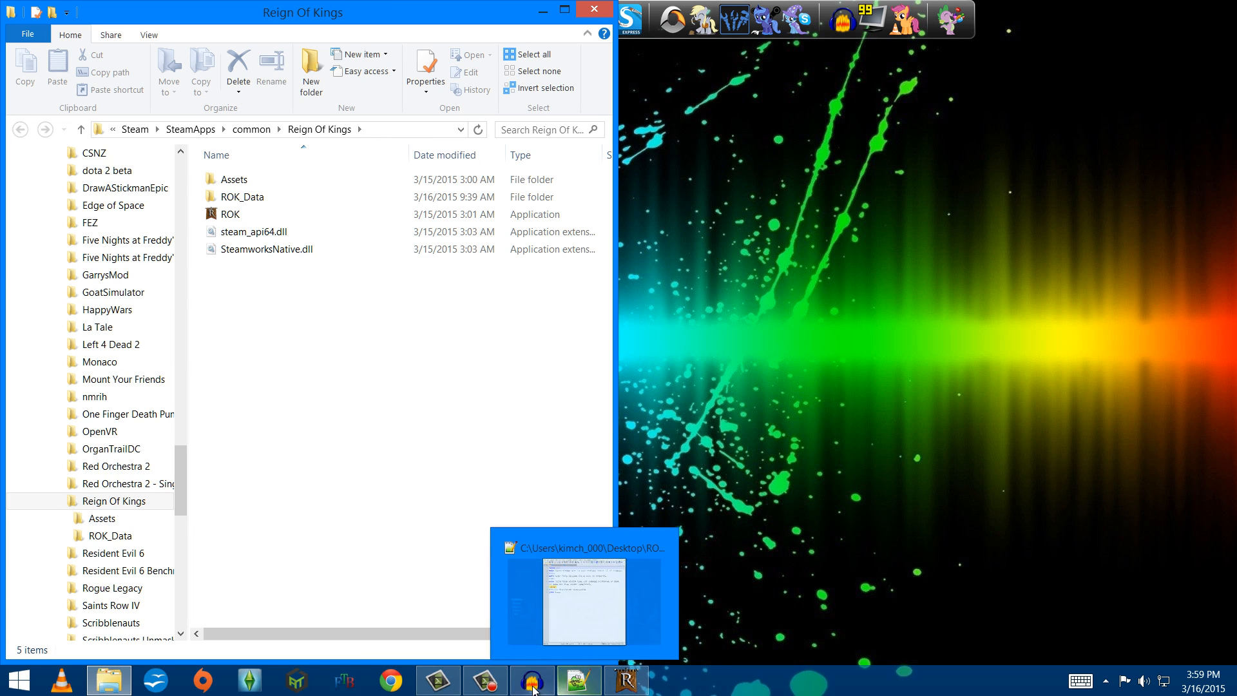
pyautogui.moveTo(492, 688)
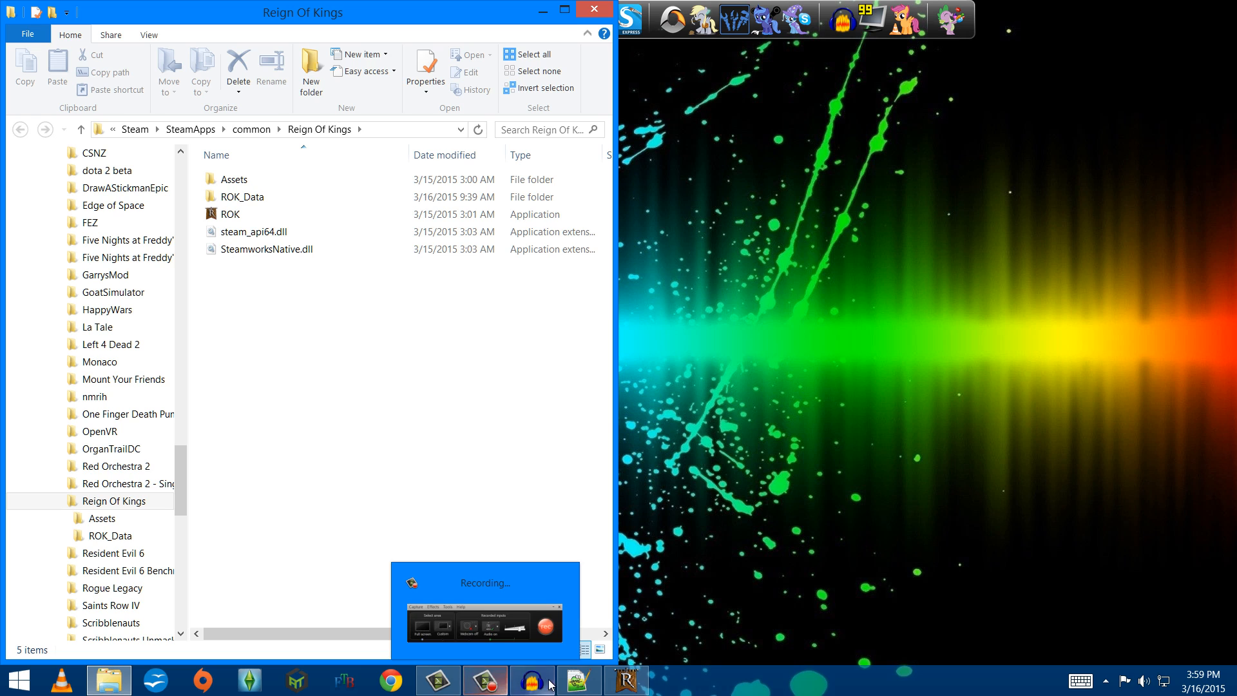
# Bring up start.bat in Notepad++ and read through its echo messages, loop label and ROK.exe launch line
pyautogui.click(578, 681)
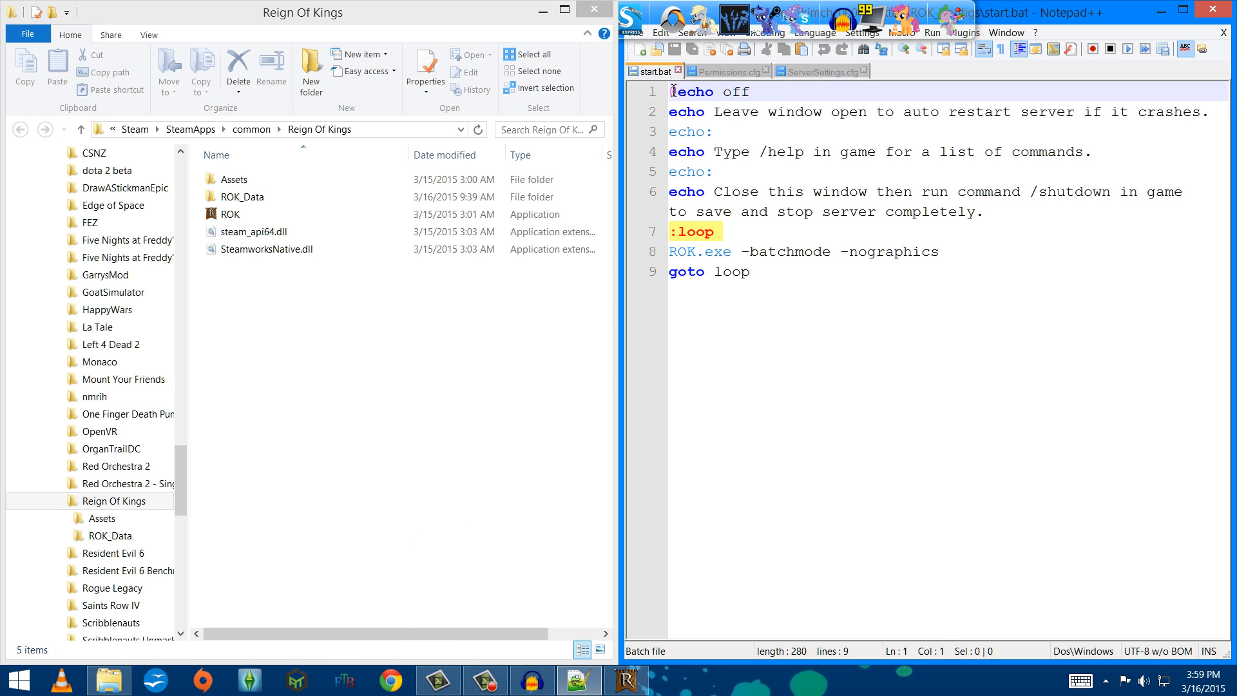
pyautogui.moveTo(673, 90); pyautogui.dragTo(751, 91)
pyautogui.moveTo(670, 112); pyautogui.dragTo(994, 213)
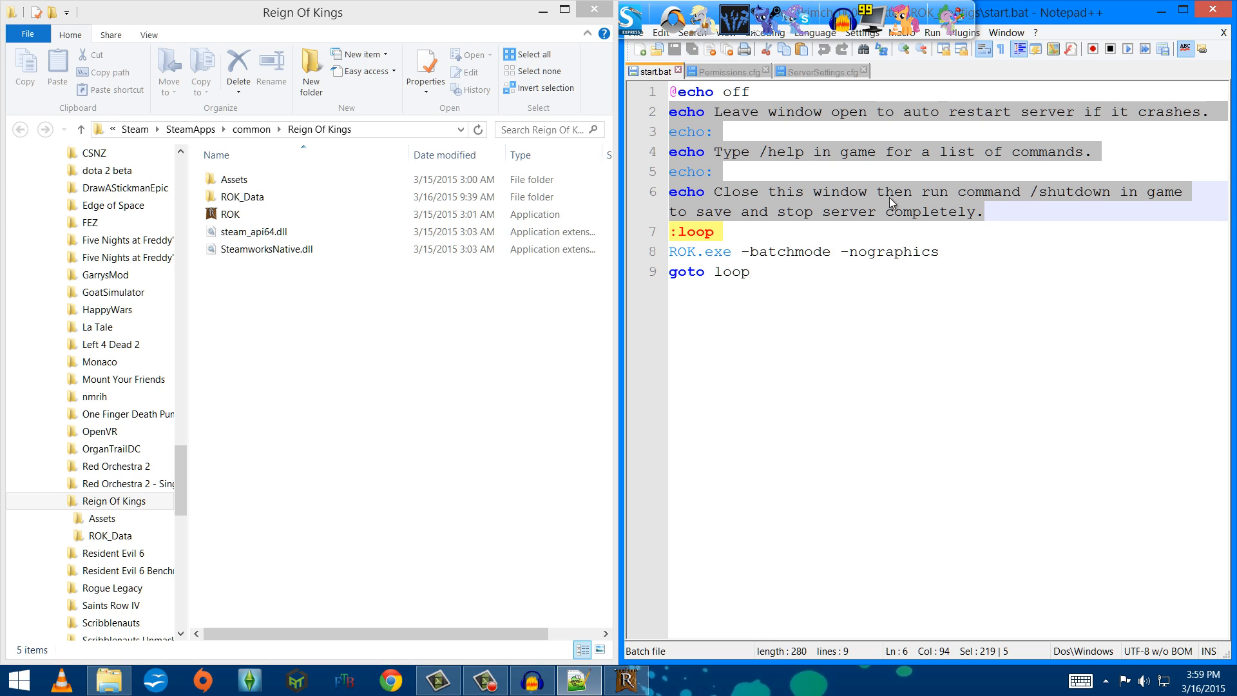
pyautogui.click(675, 95)
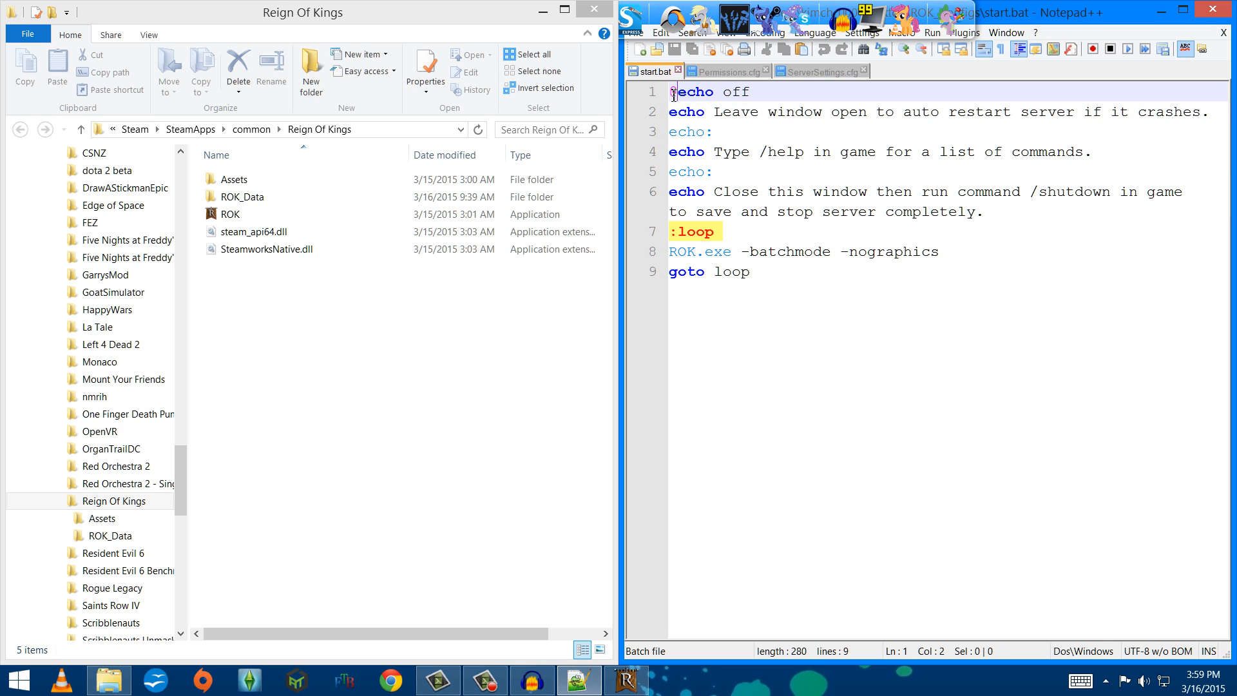
pyautogui.moveTo(670, 93); pyautogui.dragTo(1213, 116)
pyautogui.click(731, 112)
pyautogui.click(707, 114)
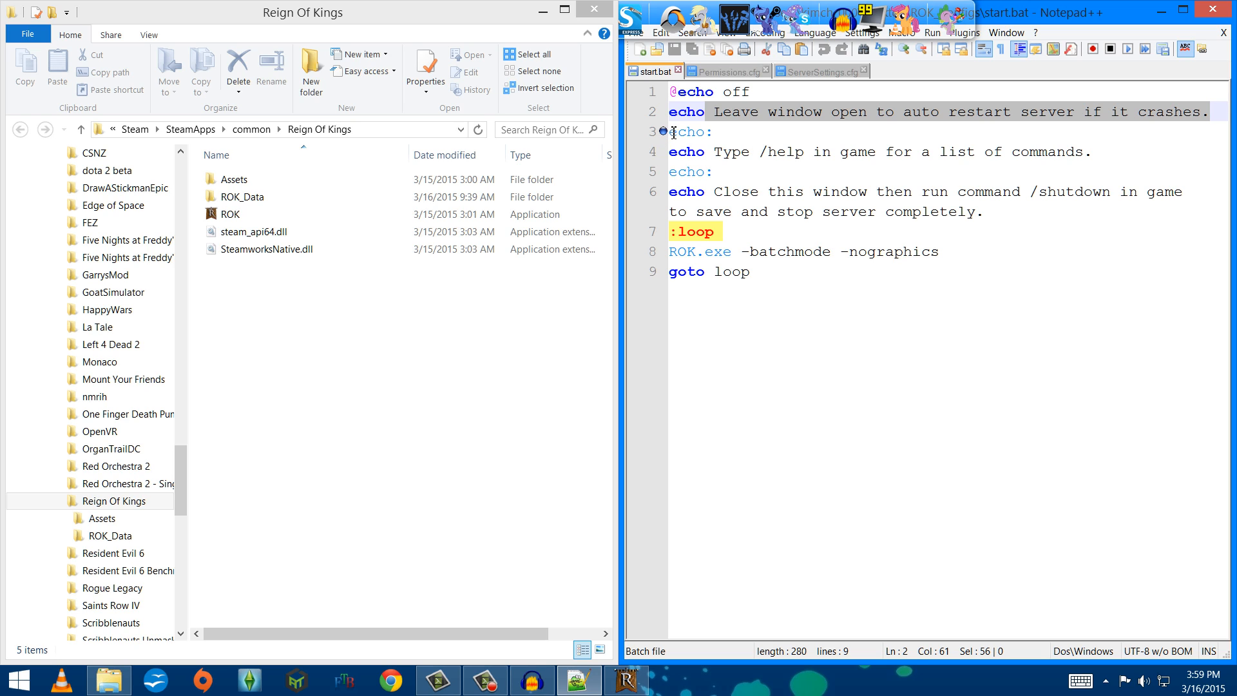
pyautogui.click(720, 134)
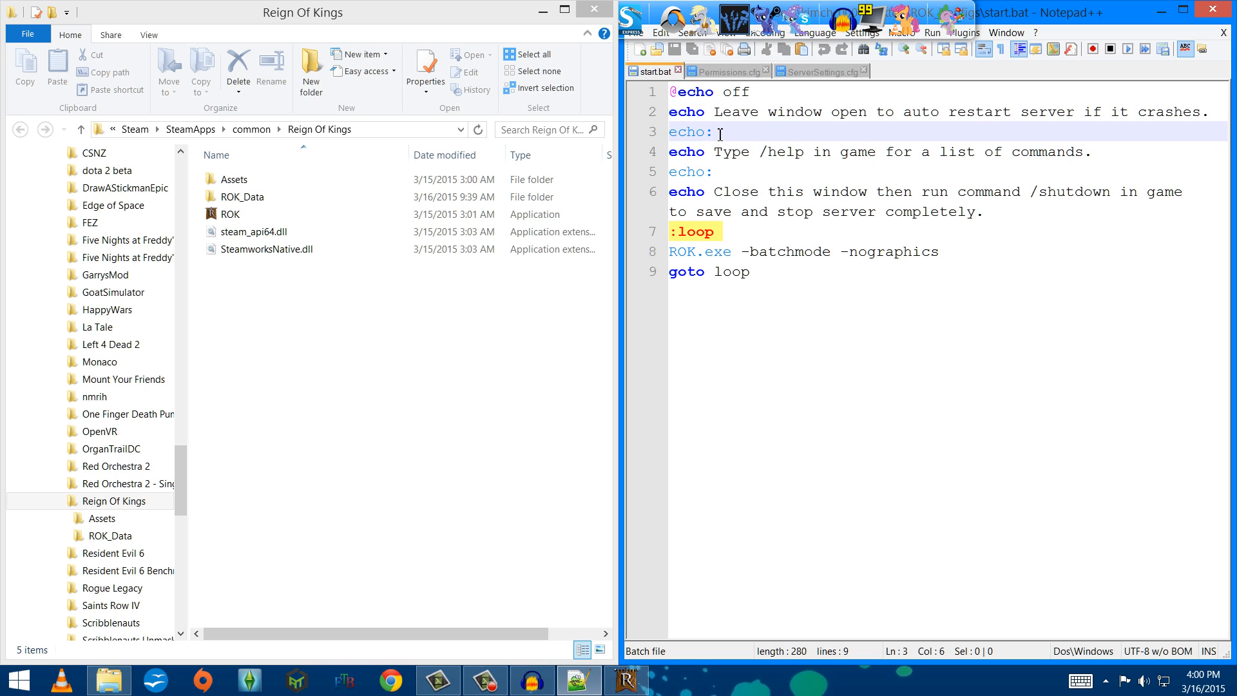
pyautogui.moveTo(720, 134); pyautogui.dragTo(1010, 135)
pyautogui.moveTo(713, 152); pyautogui.dragTo(891, 161)
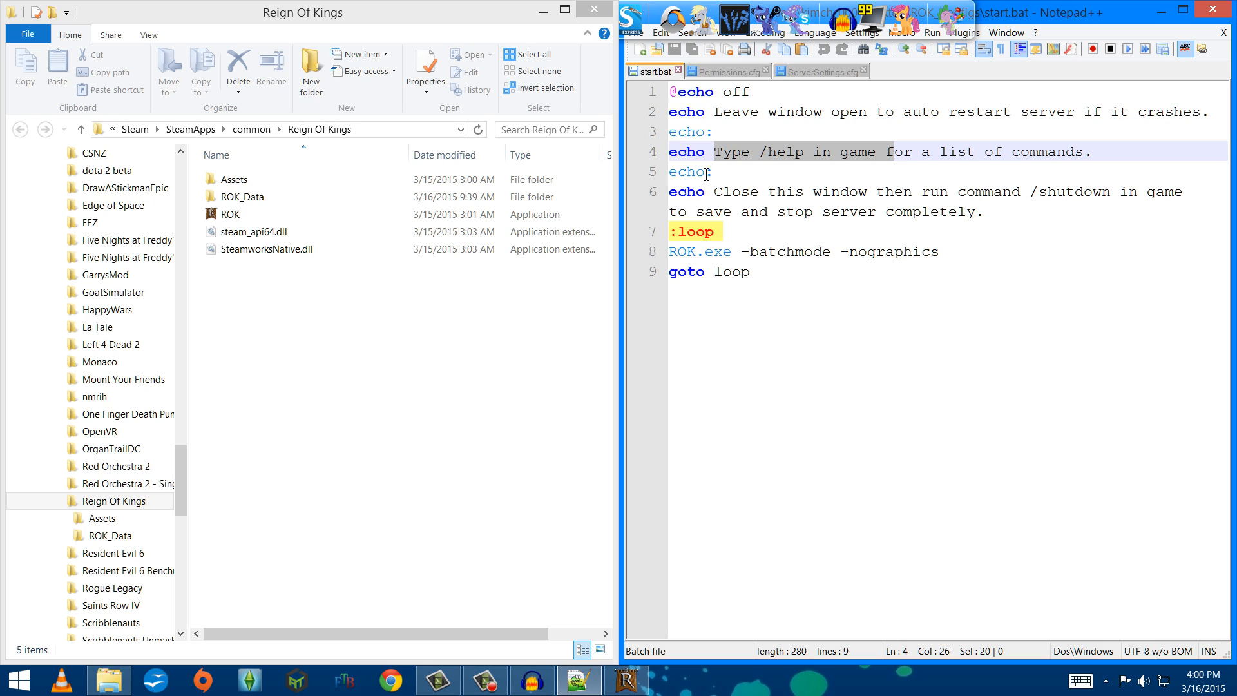
pyautogui.click(717, 192)
pyautogui.moveTo(720, 193); pyautogui.dragTo(999, 207)
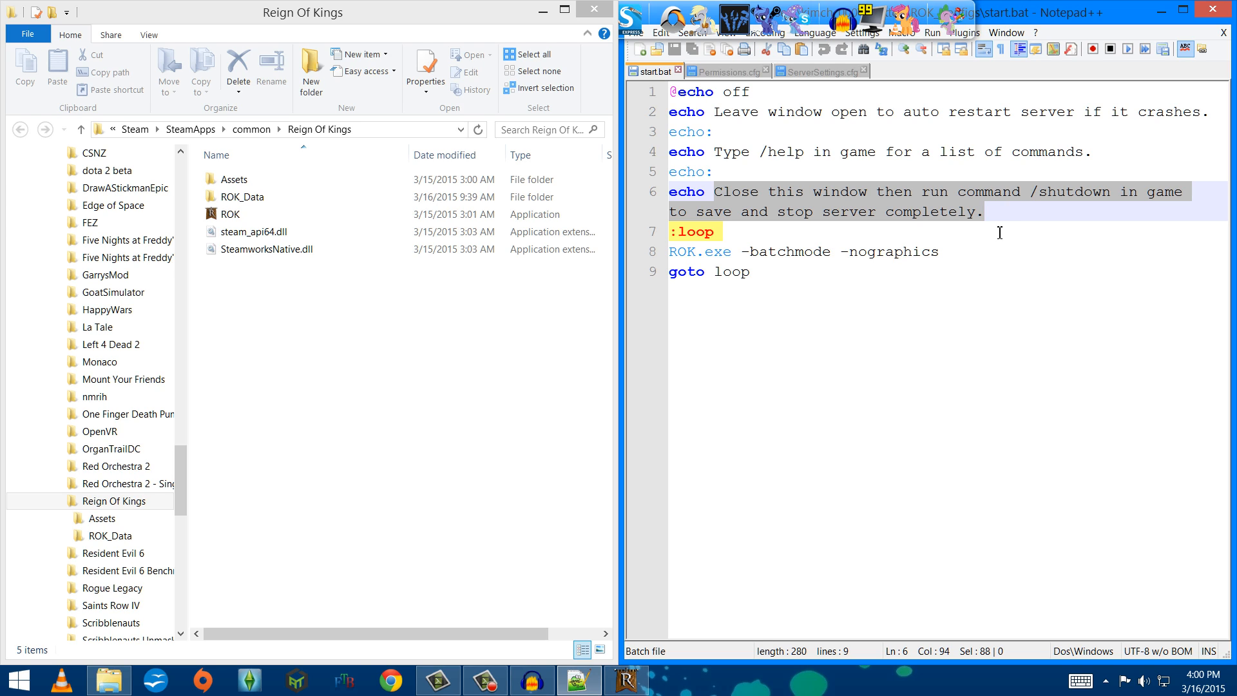
pyautogui.click(757, 237)
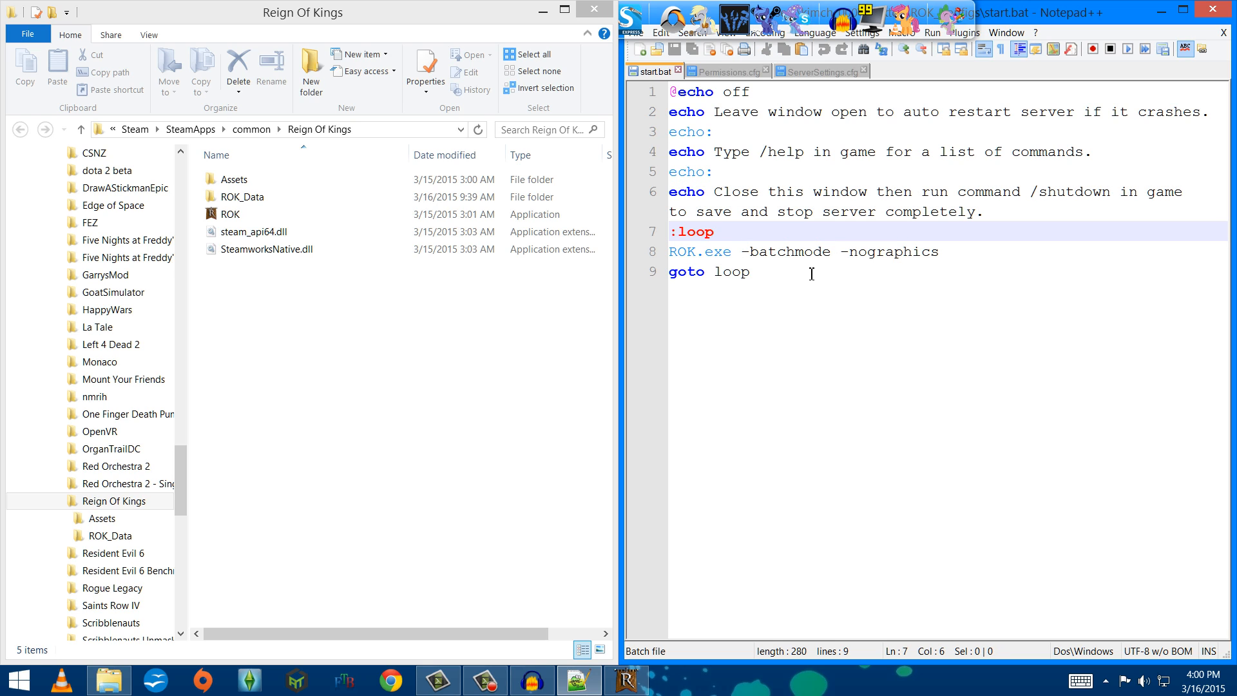
pyautogui.click(775, 269)
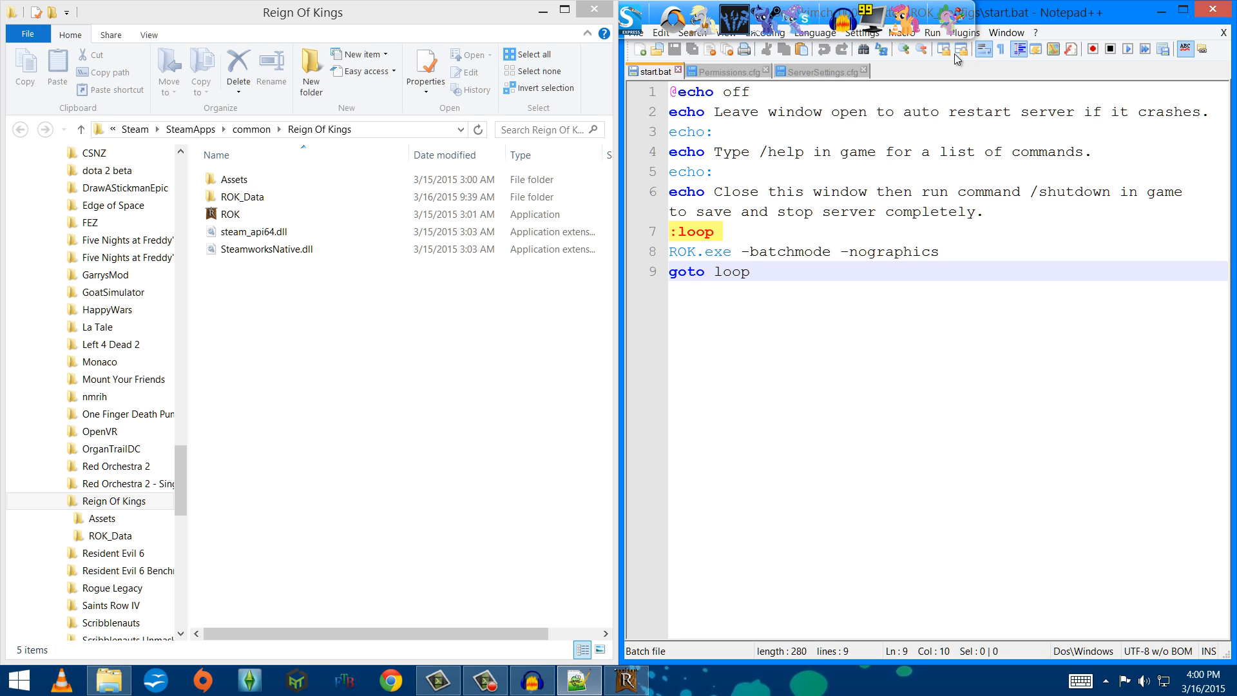
# Place the Reign Of Kings folder window on the right half of the screen and open the ROK_Configs folder from the desktop
pyautogui.click(542, 10)
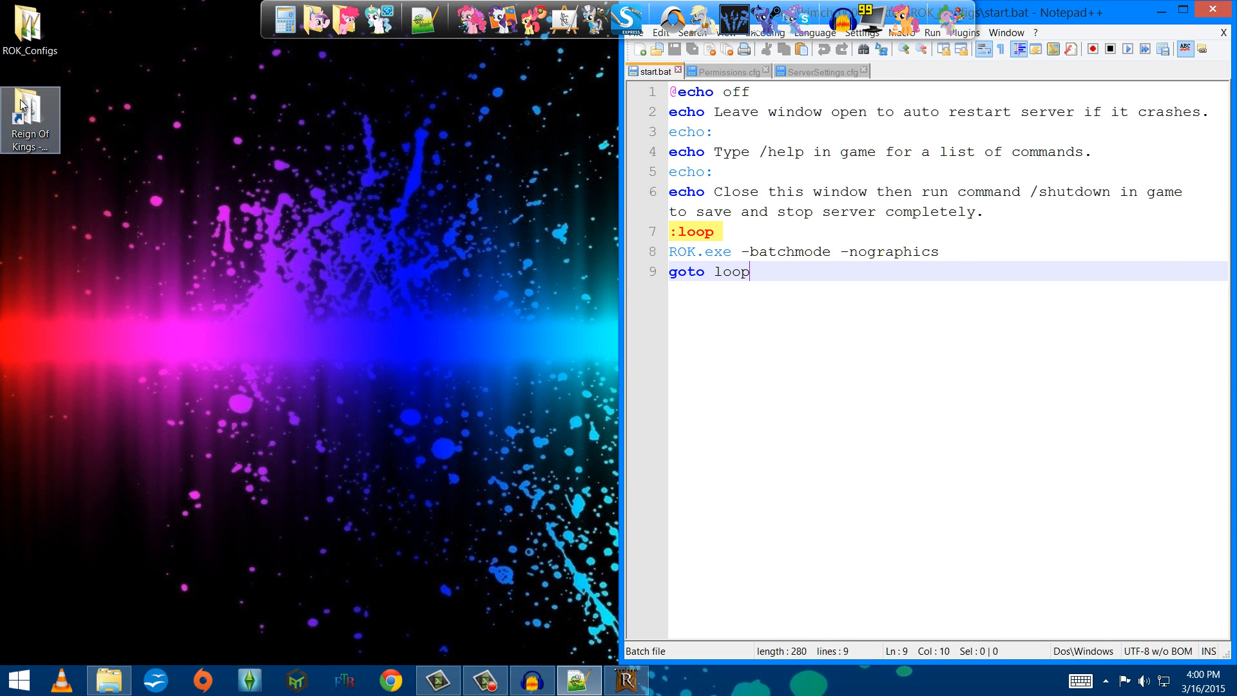
pyautogui.doubleClick(58, 100)
pyautogui.moveTo(266, 67); pyautogui.dragTo(1236, 428)
pyautogui.doubleClick(46, 28)
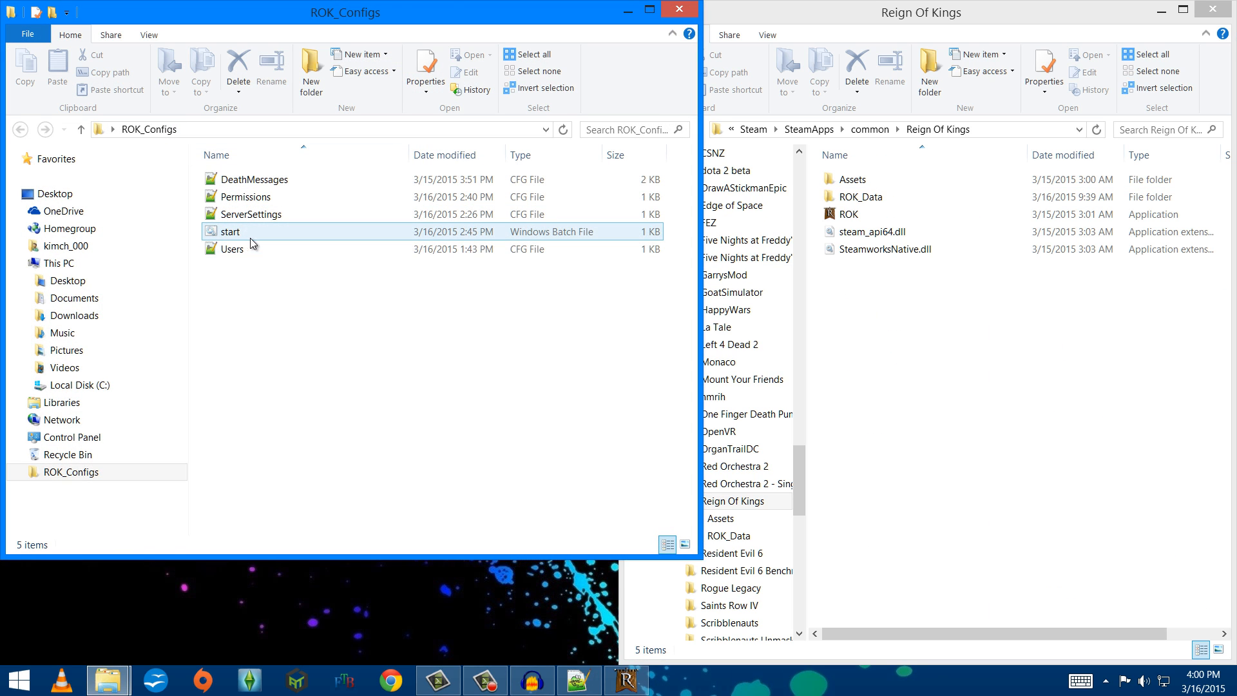
# Copy the start batch file from ROK_Configs into the Reign Of Kings folder
pyautogui.moveTo(244, 238); pyautogui.dragTo(848, 354)
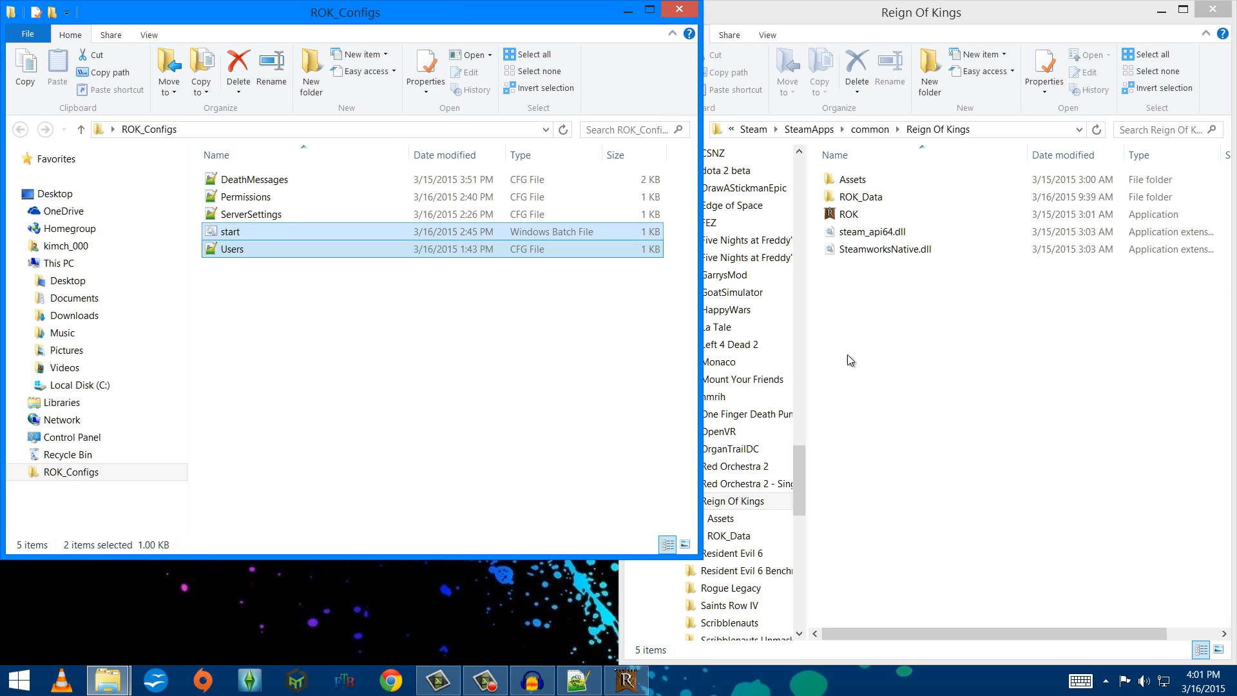
pyautogui.click(246, 336)
pyautogui.click(236, 234)
pyautogui.moveTo(237, 238); pyautogui.dragTo(922, 358)
pyautogui.click(941, 370)
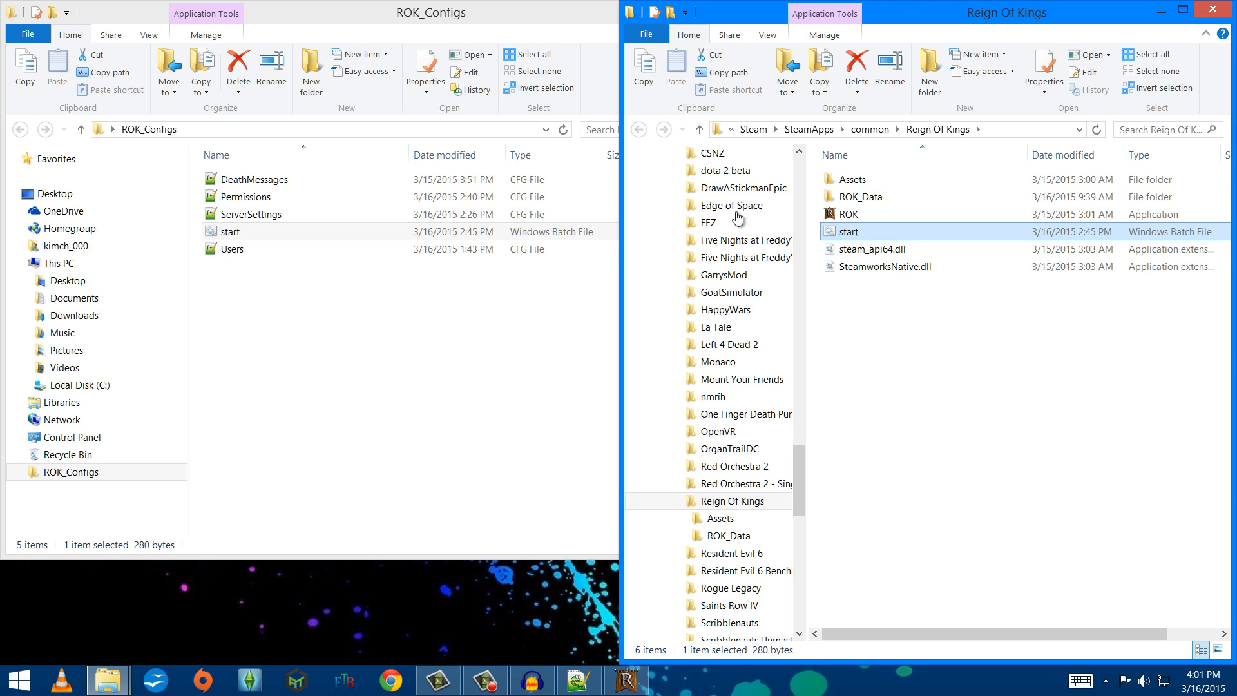
# Close the ROK_Configs window and snap the Reign Of Kings folder window to the left half of the screen
pyautogui.click(601, 14)
pyautogui.click(666, 17)
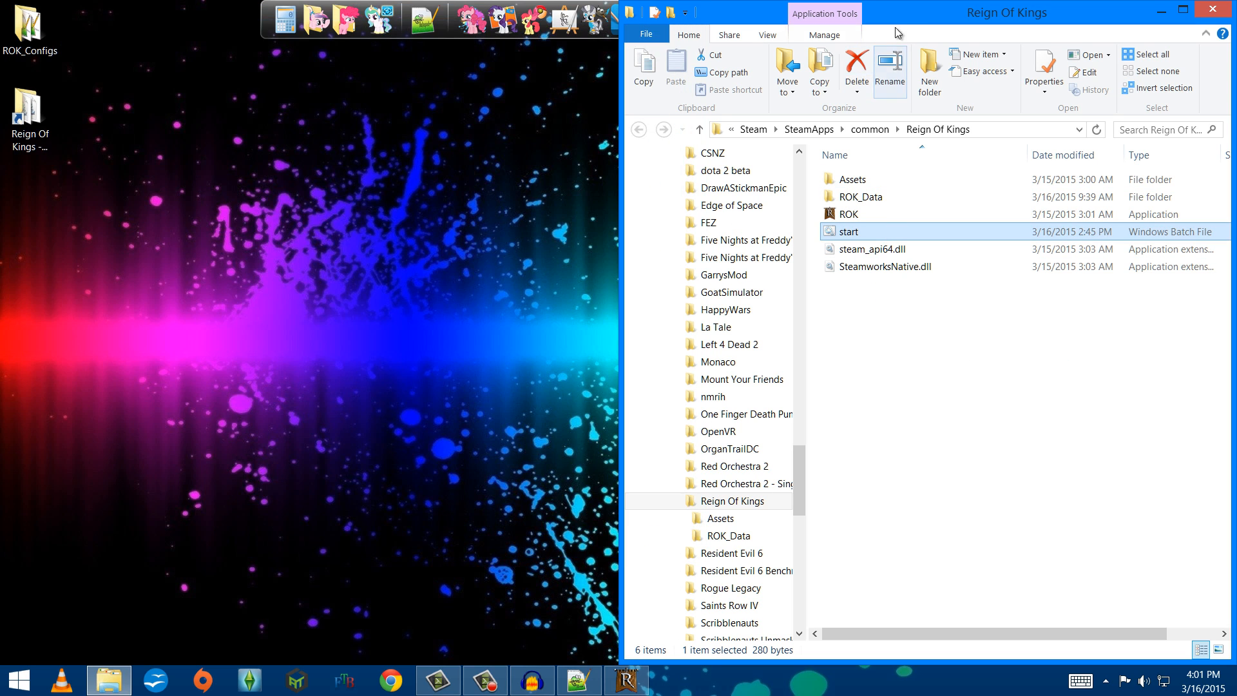
pyautogui.press('super+Left')
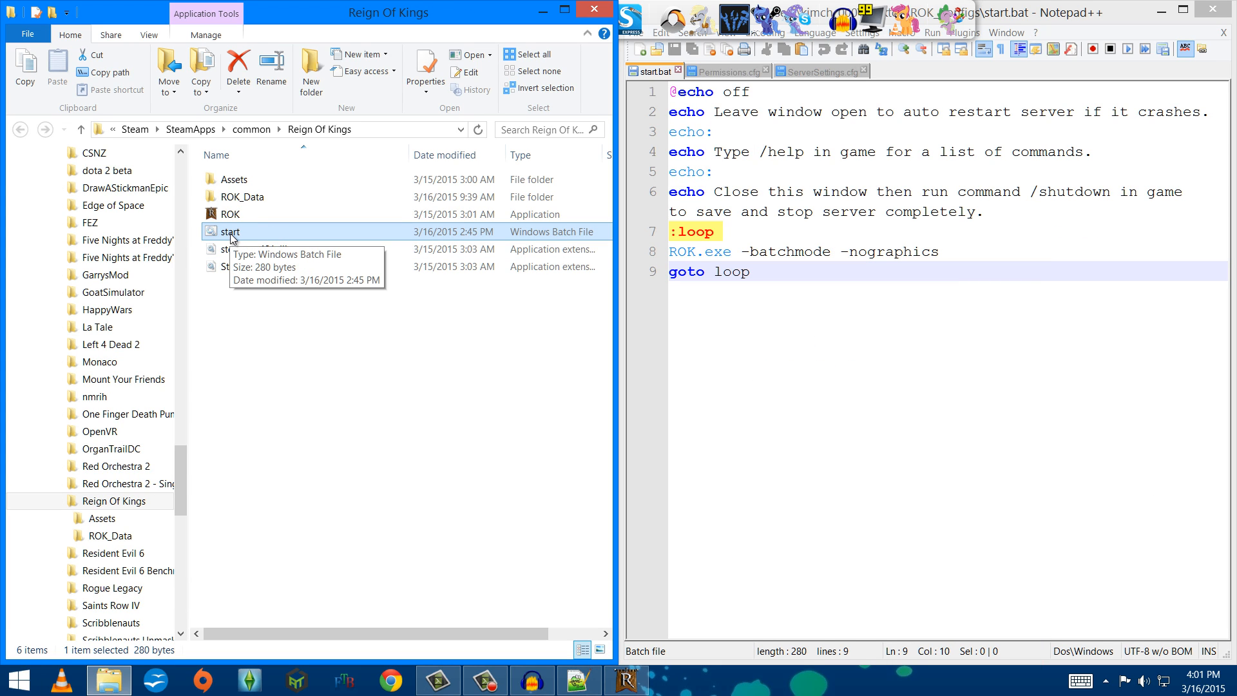
# Run the start batch file with its console window minimized and open the Configuration folder it generates
pyautogui.doubleClick(247, 232)
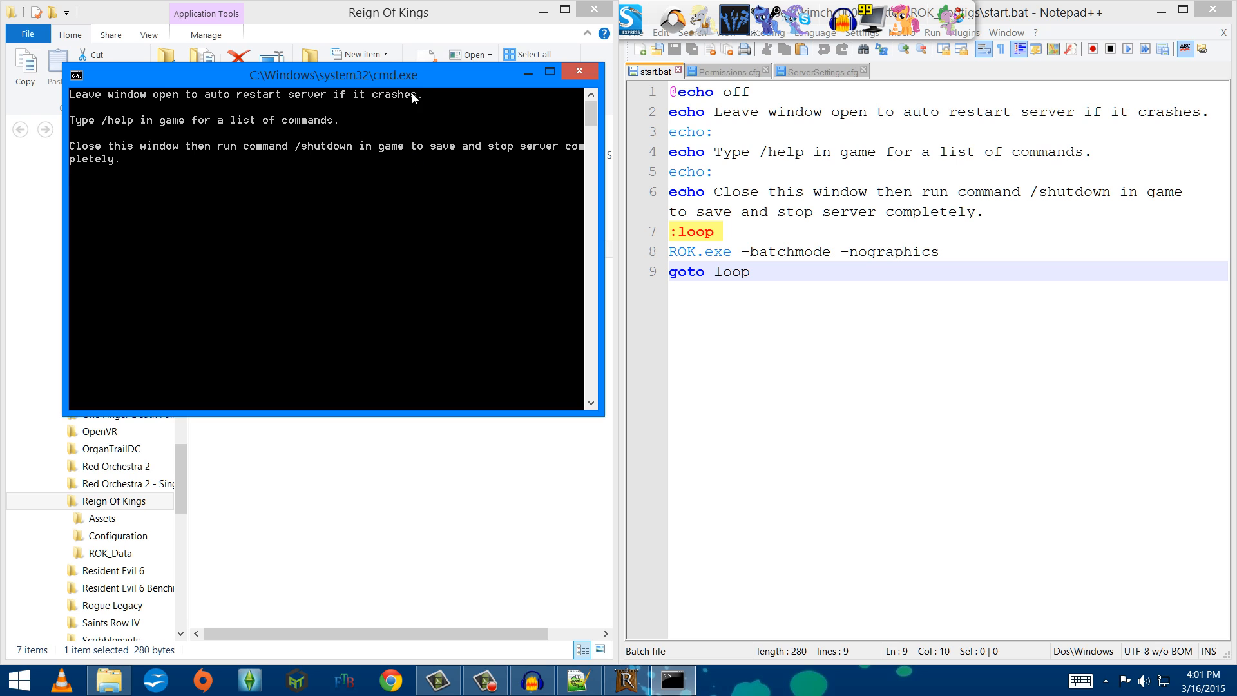
pyautogui.moveTo(443, 74); pyautogui.dragTo(443, 105)
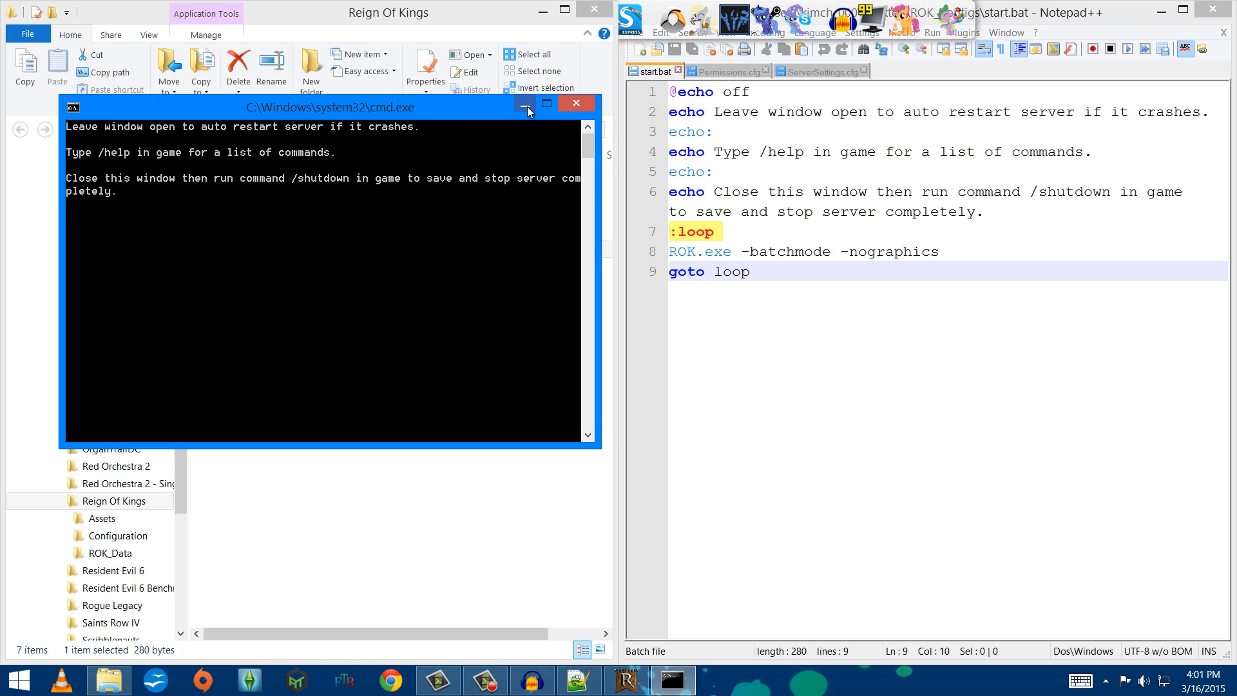
pyautogui.click(526, 108)
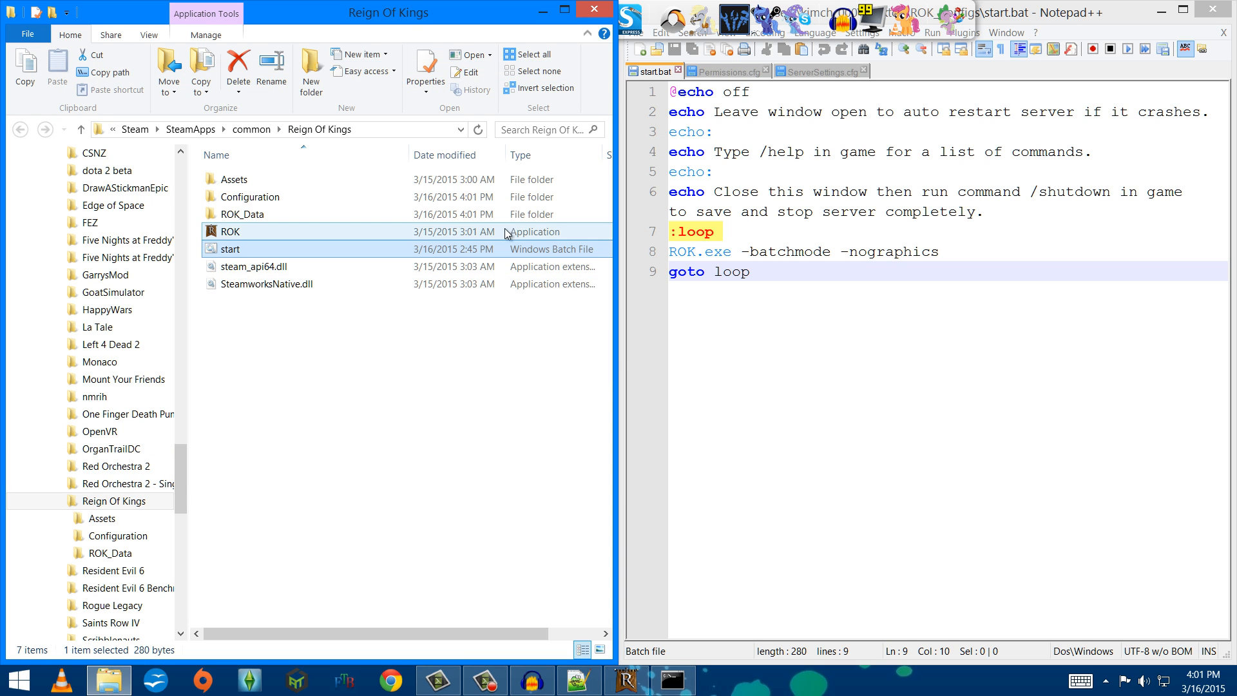
pyautogui.click(326, 201)
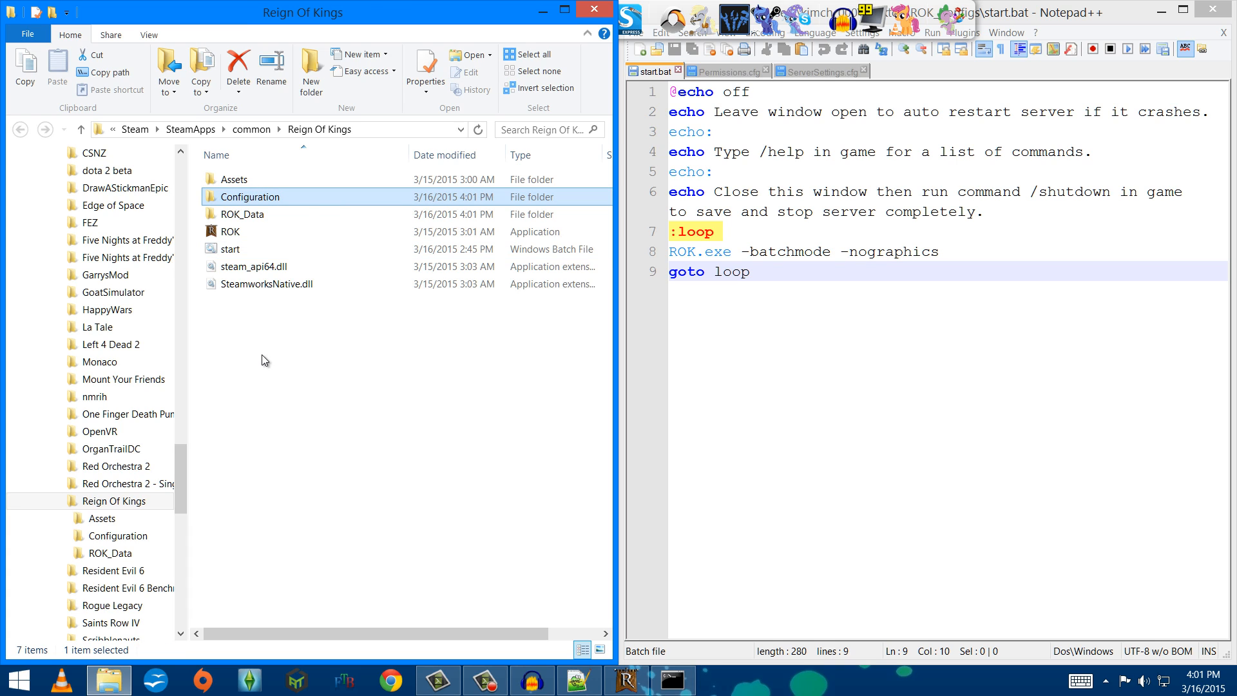
pyautogui.doubleClick(268, 197)
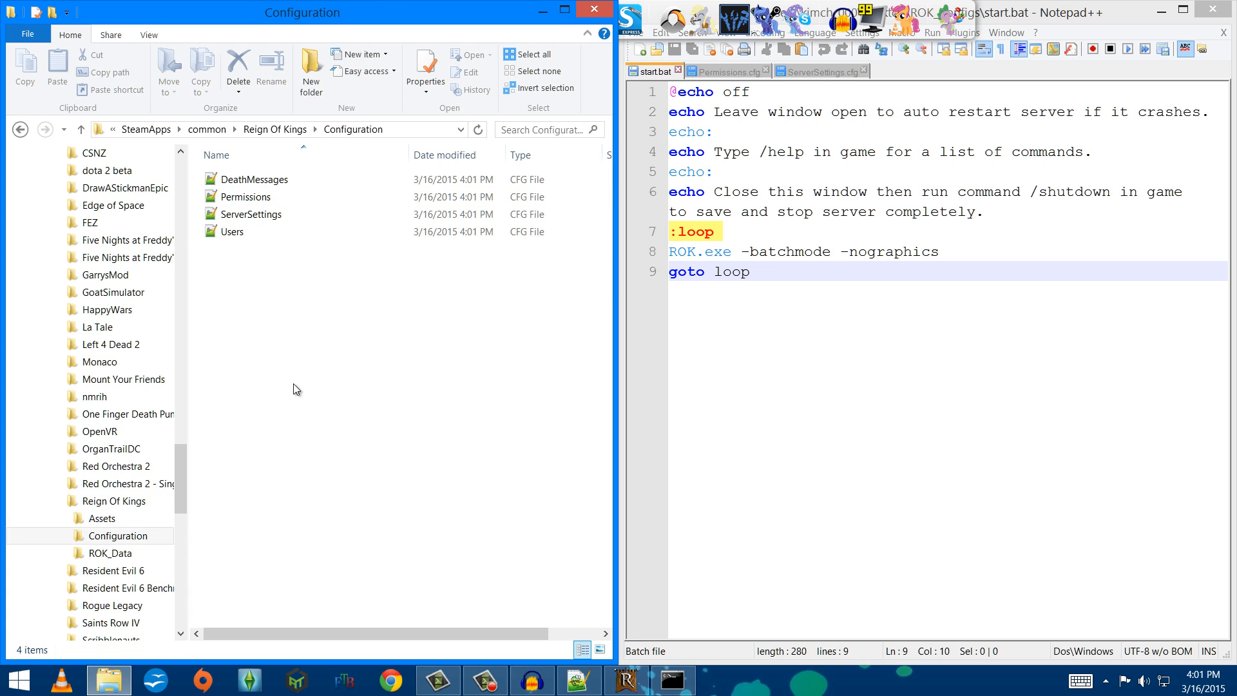
# Look through the DeathMessages and Permissions config files in the Configuration folder, closing each one after viewing
pyautogui.click(280, 182)
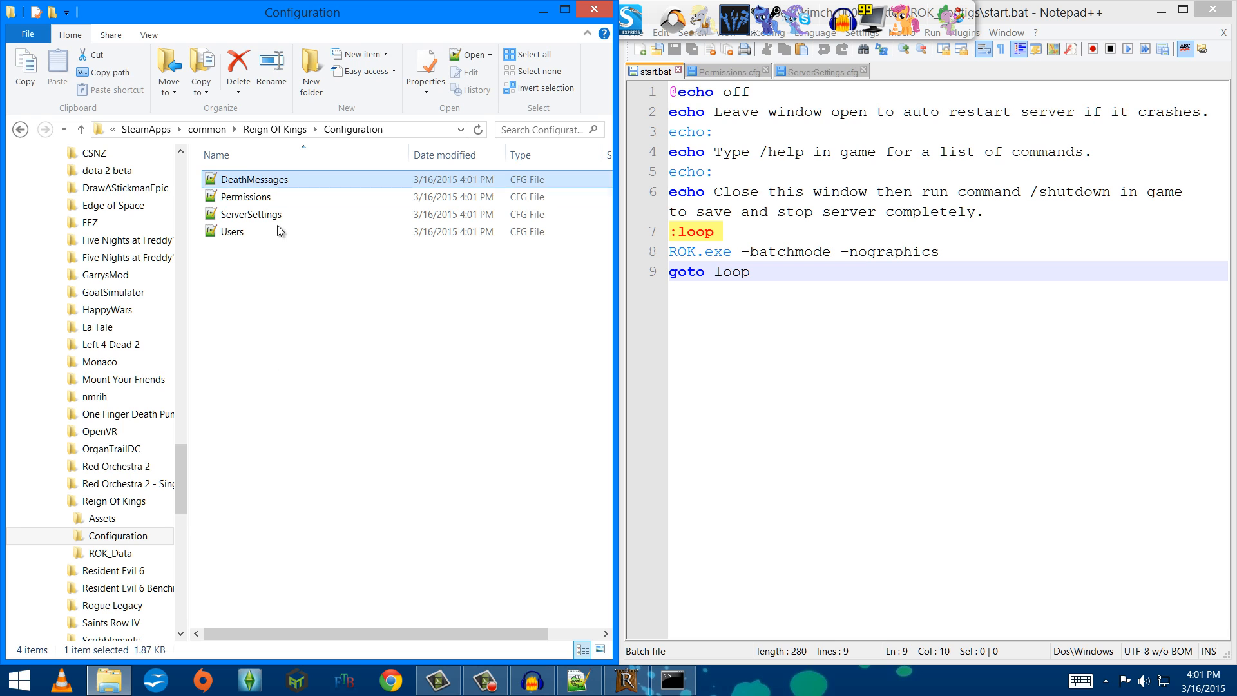
pyautogui.doubleClick(293, 177)
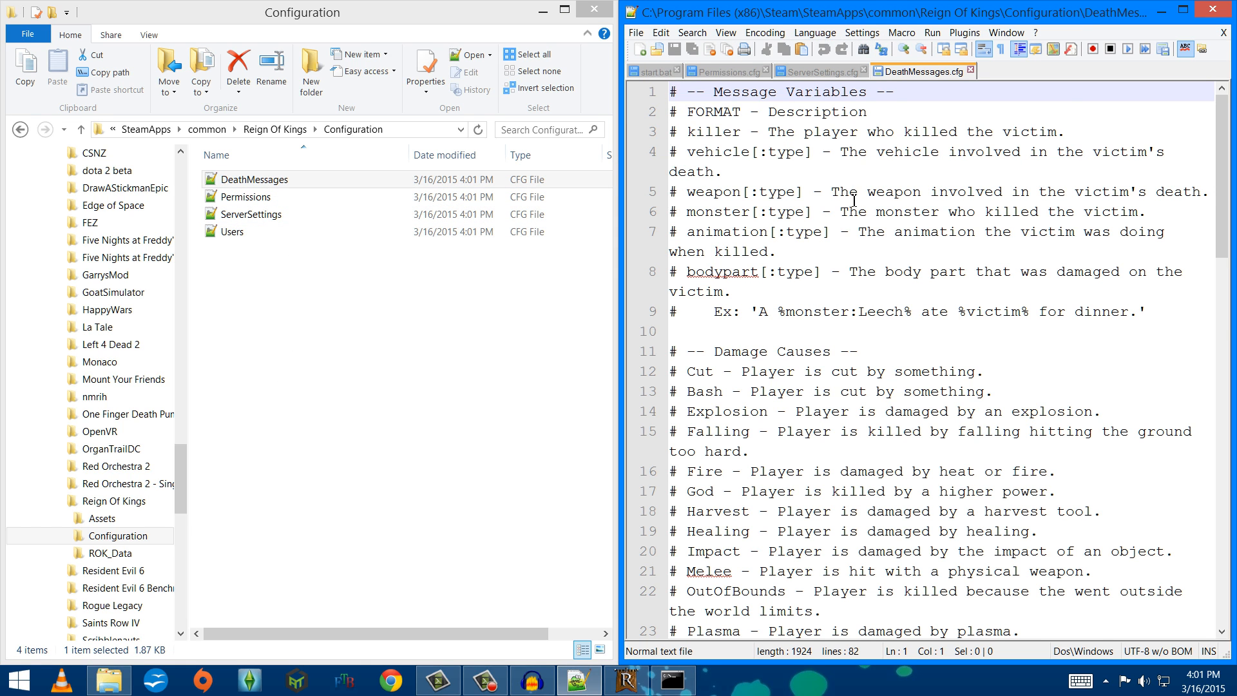
pyautogui.scroll(-12, 853, 200)
pyautogui.scroll(10, 851, 232)
pyautogui.scroll(-10, 849, 261)
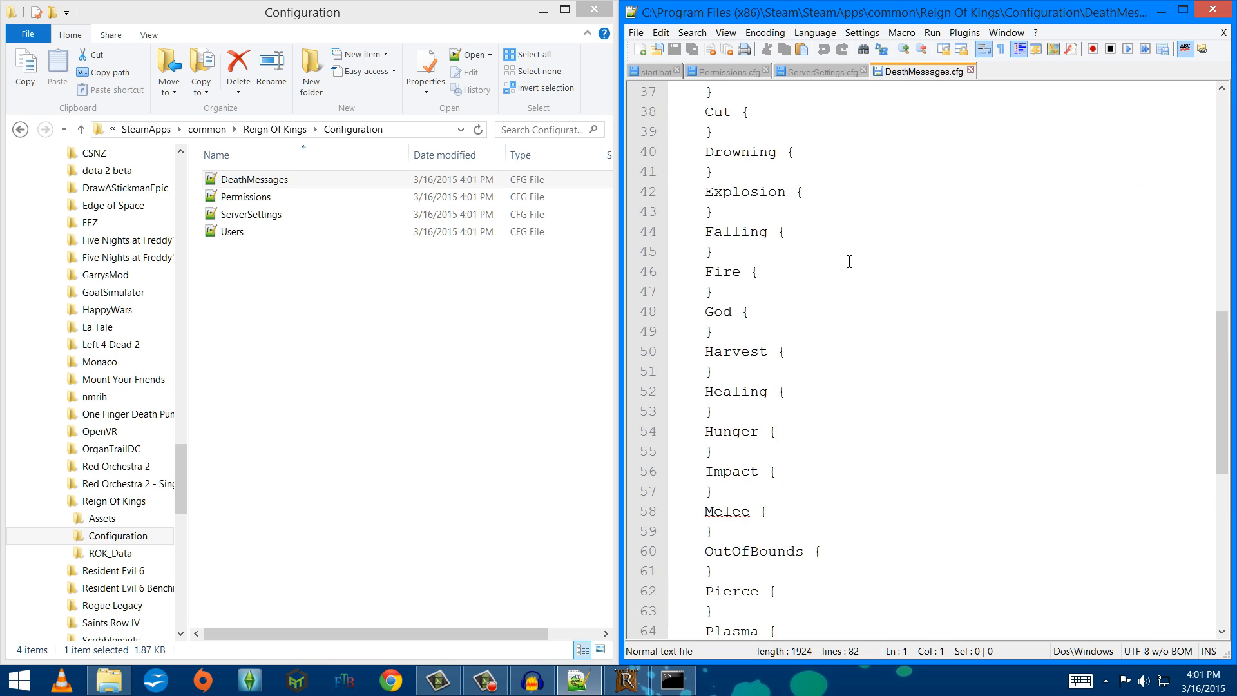
pyautogui.scroll(10, 849, 261)
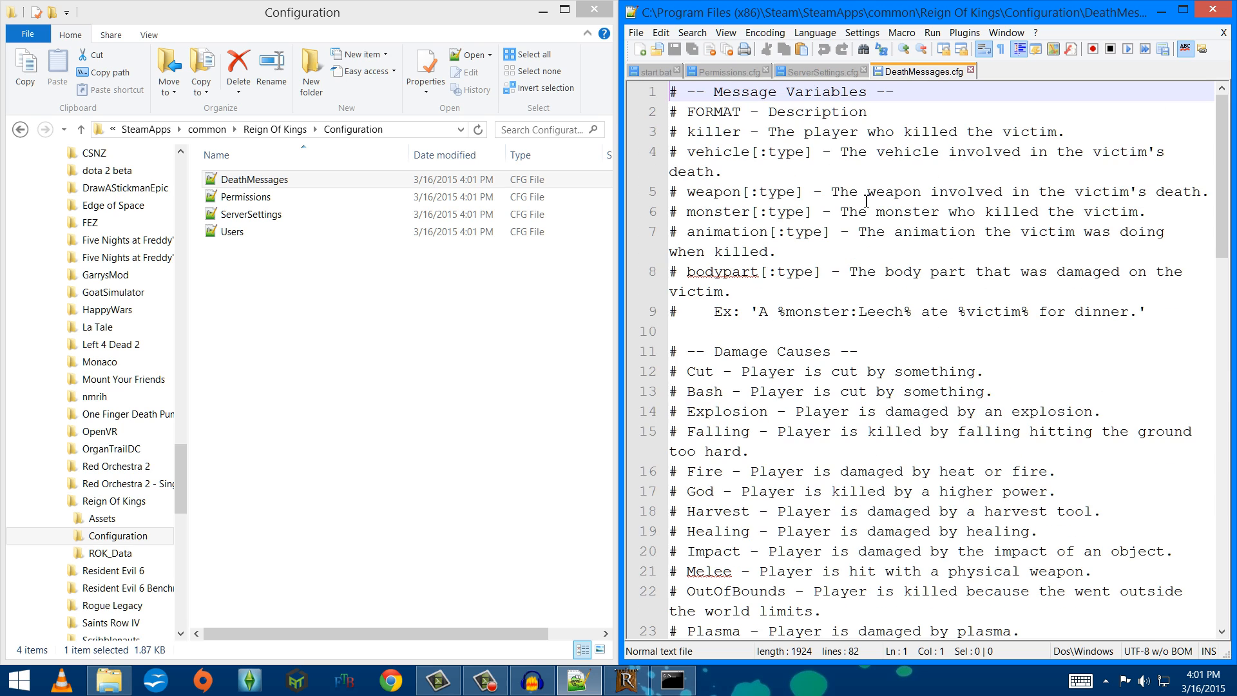
pyautogui.click(971, 70)
pyautogui.doubleClick(245, 197)
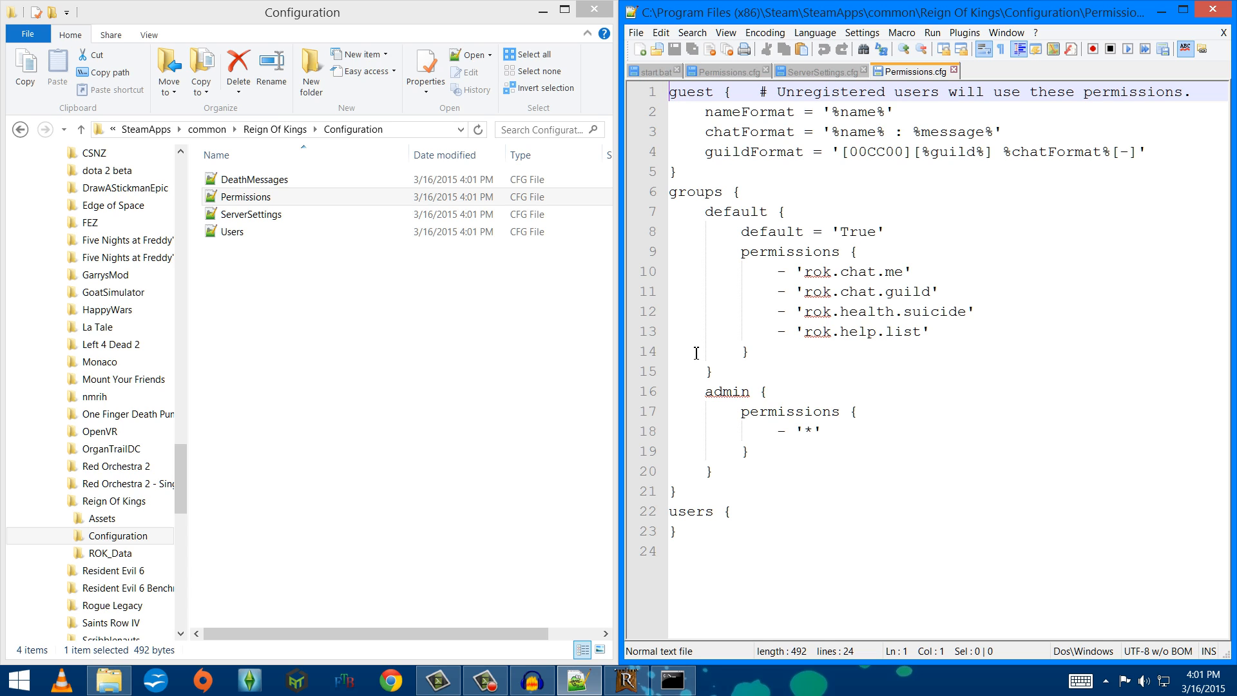
pyautogui.click(953, 69)
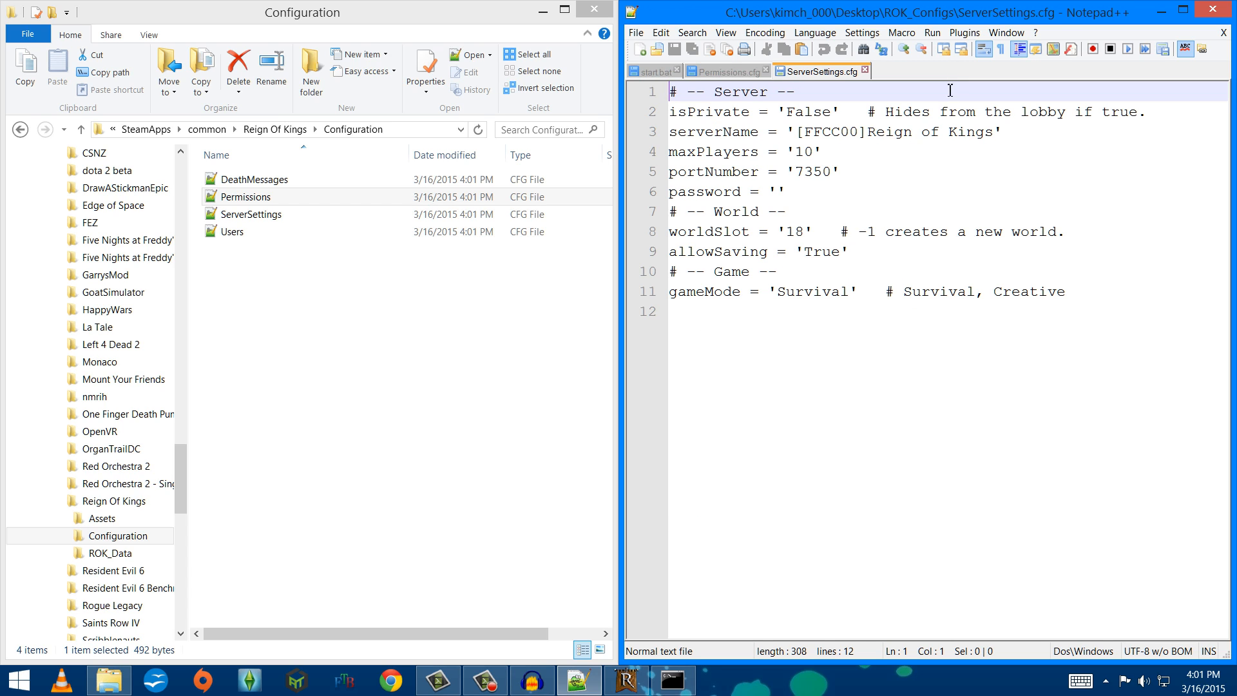
# Open the ServerSettings file from the Configuration folder and examine its isPrivate and serverName settings
pyautogui.click(246, 217)
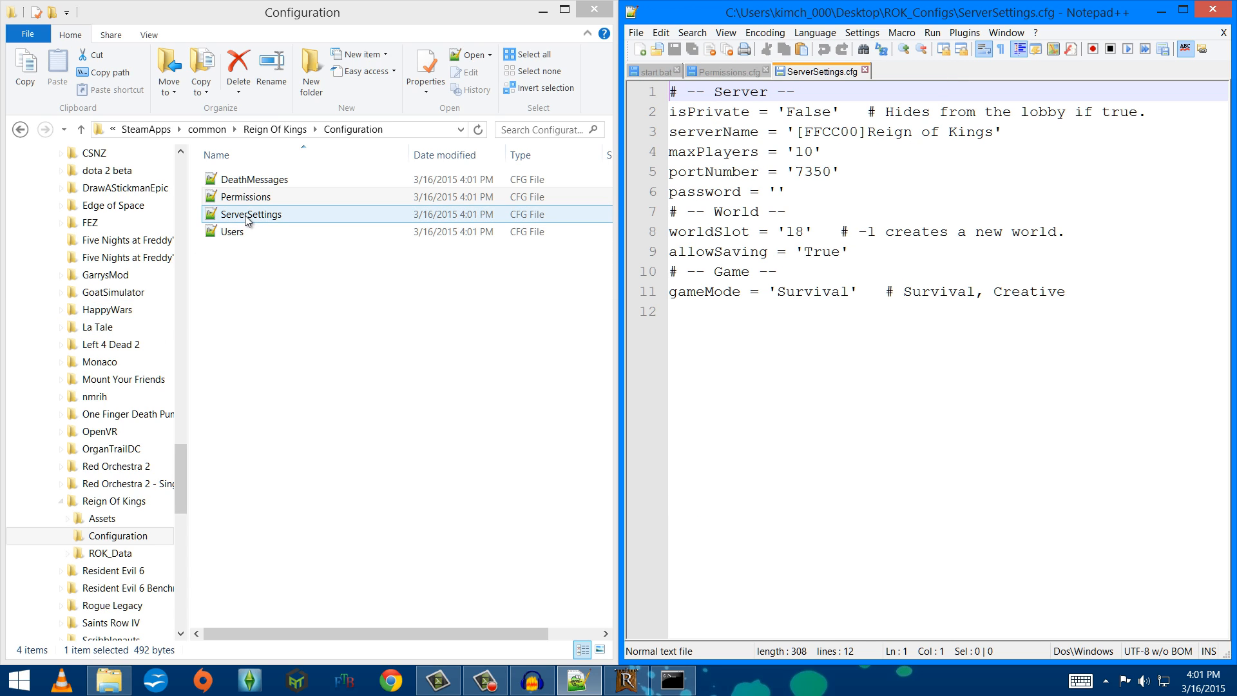
pyautogui.doubleClick(246, 217)
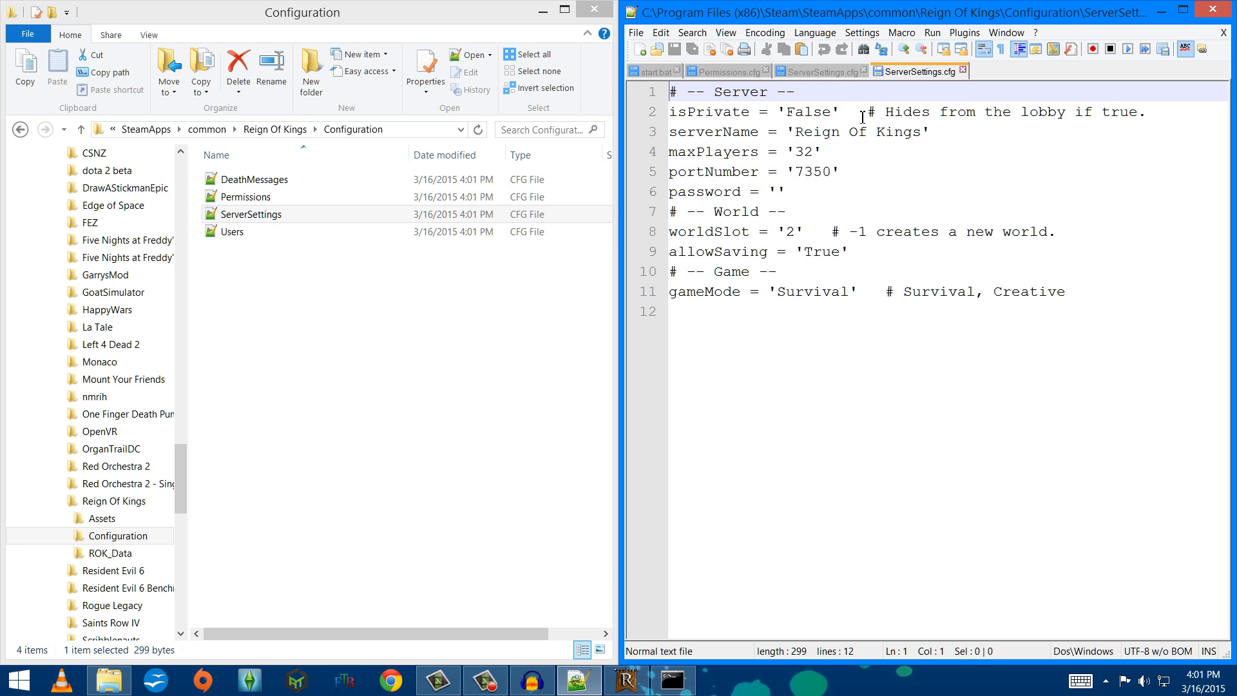
pyautogui.moveTo(787, 114); pyautogui.dragTo(835, 118)
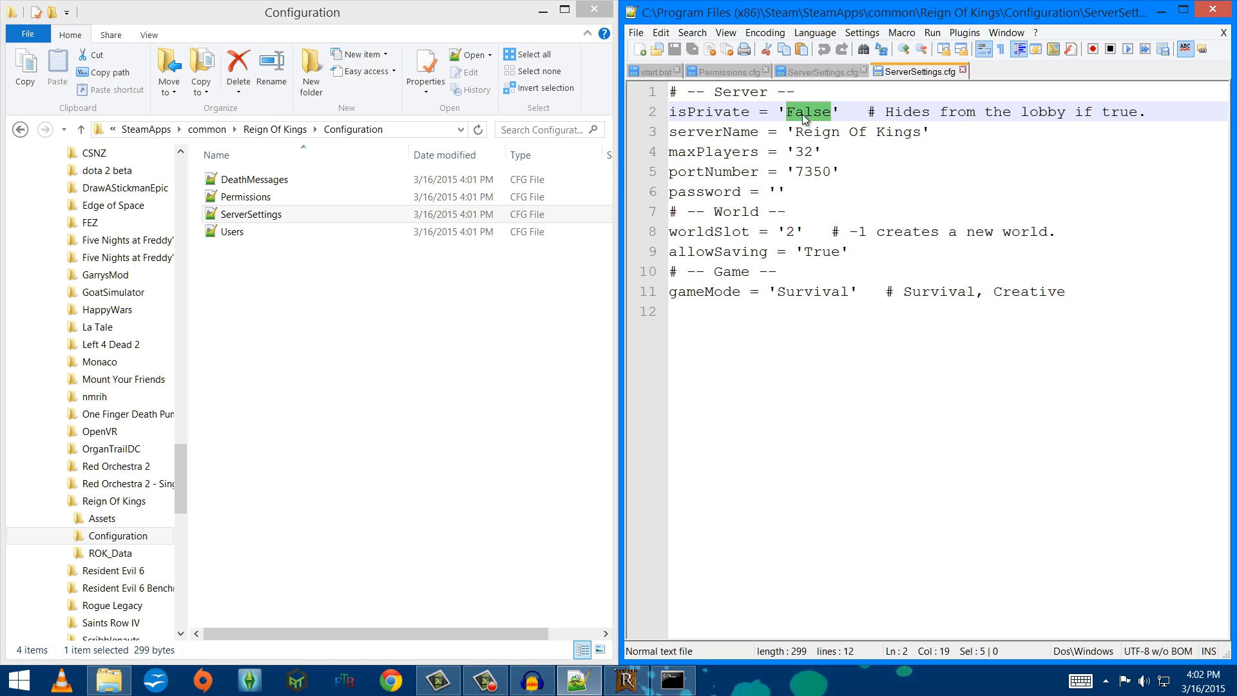
pyautogui.click(798, 135)
pyautogui.moveTo(799, 135); pyautogui.dragTo(921, 138)
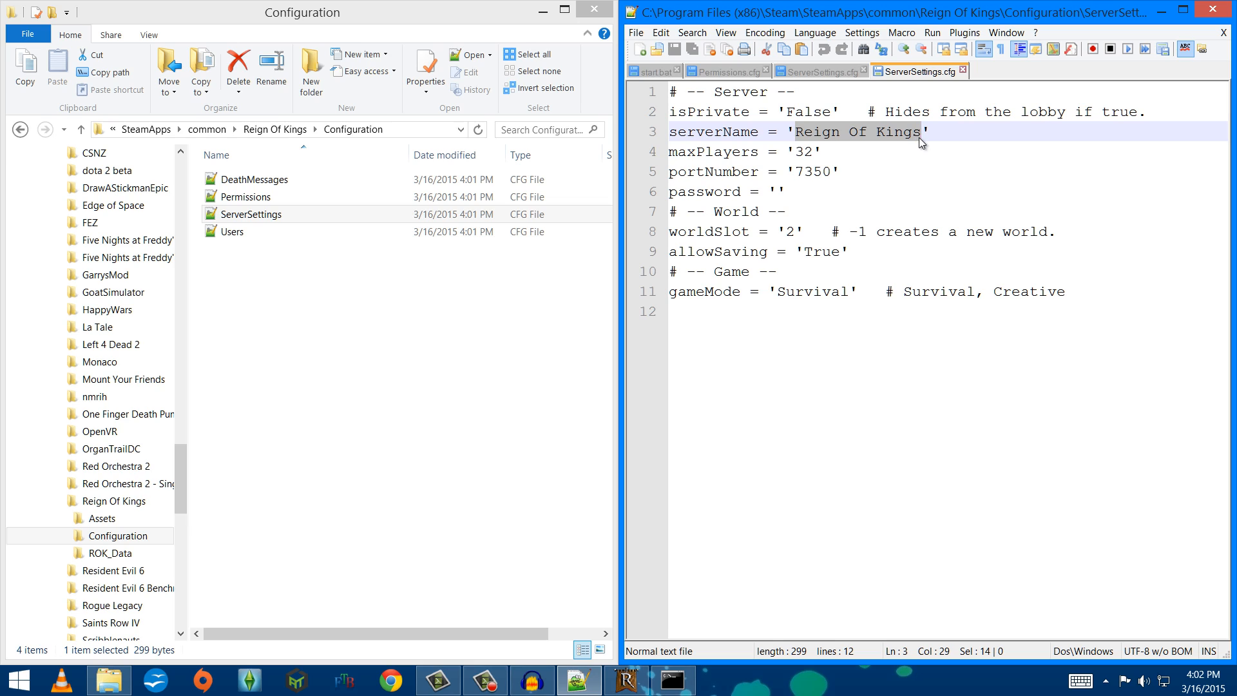
# Add the color code [FFFFFF] in front of Reign Of Kings in the serverName value
pyautogui.click(800, 135)
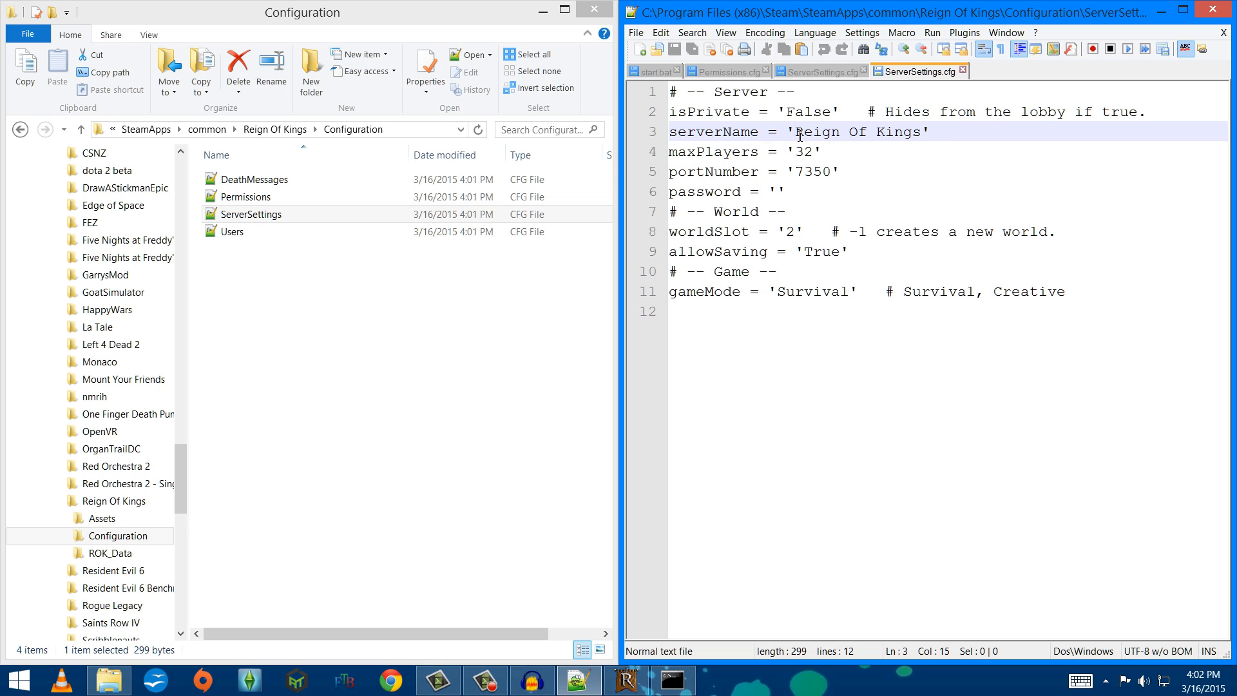
pyautogui.write('{}')
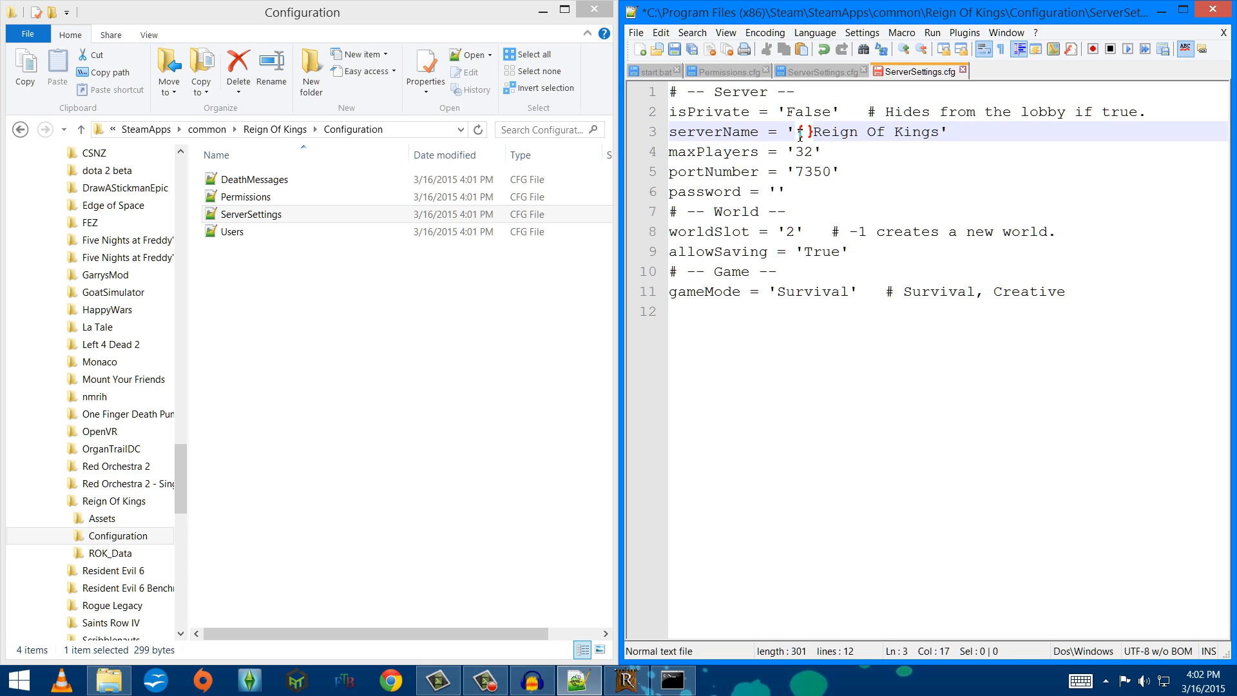
pyautogui.press('BackSpace')
pyautogui.press('BackSpace')
pyautogui.write('[]FFFFF')
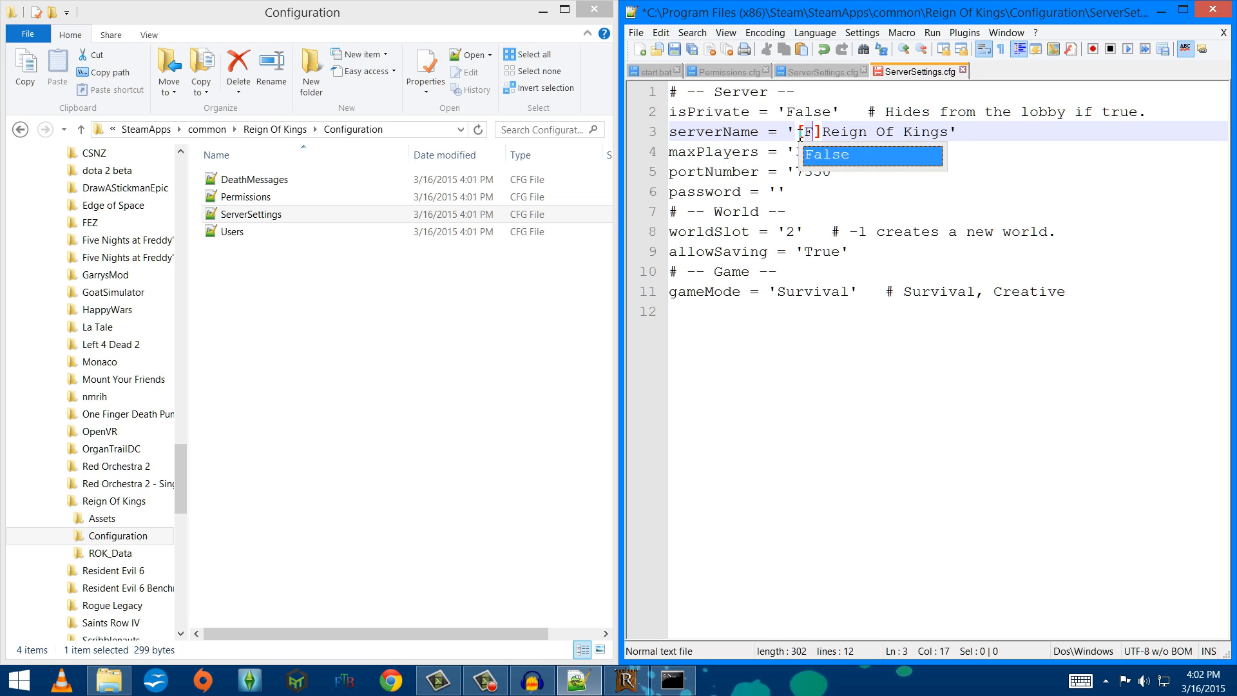
pyautogui.write('F')
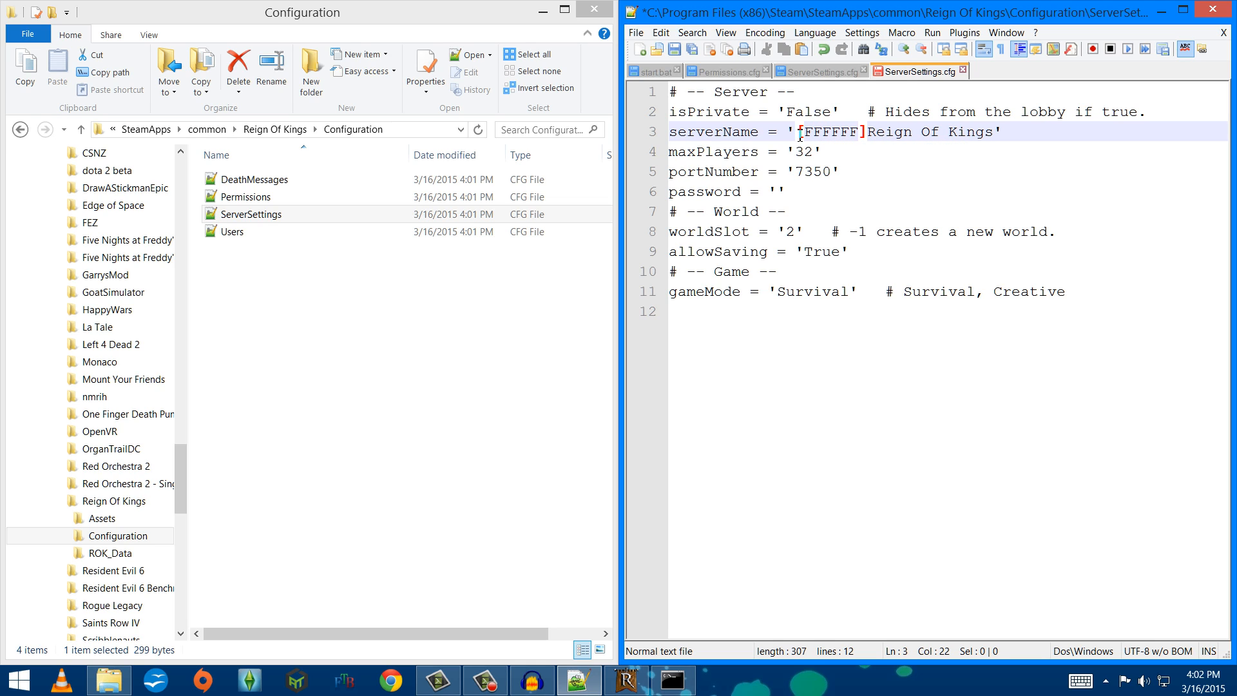
pyautogui.press('Left')
pyautogui.press('Left')
pyautogui.press('Left')
# Examine the maxPlayers, portNumber, password, worldSlot, allowSaving and gameMode settings in the ServerSettings file, including the Creative option
pyautogui.doubleClick(804, 152)
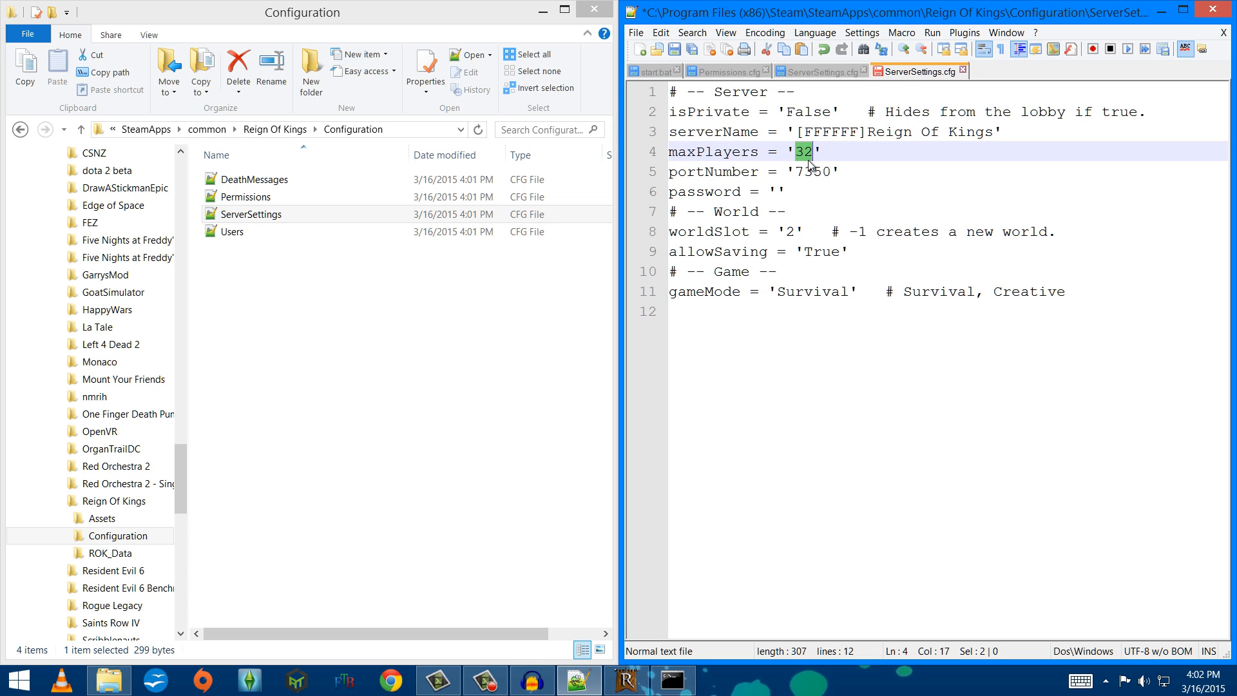
pyautogui.click(800, 170)
pyautogui.moveTo(799, 170); pyautogui.dragTo(831, 177)
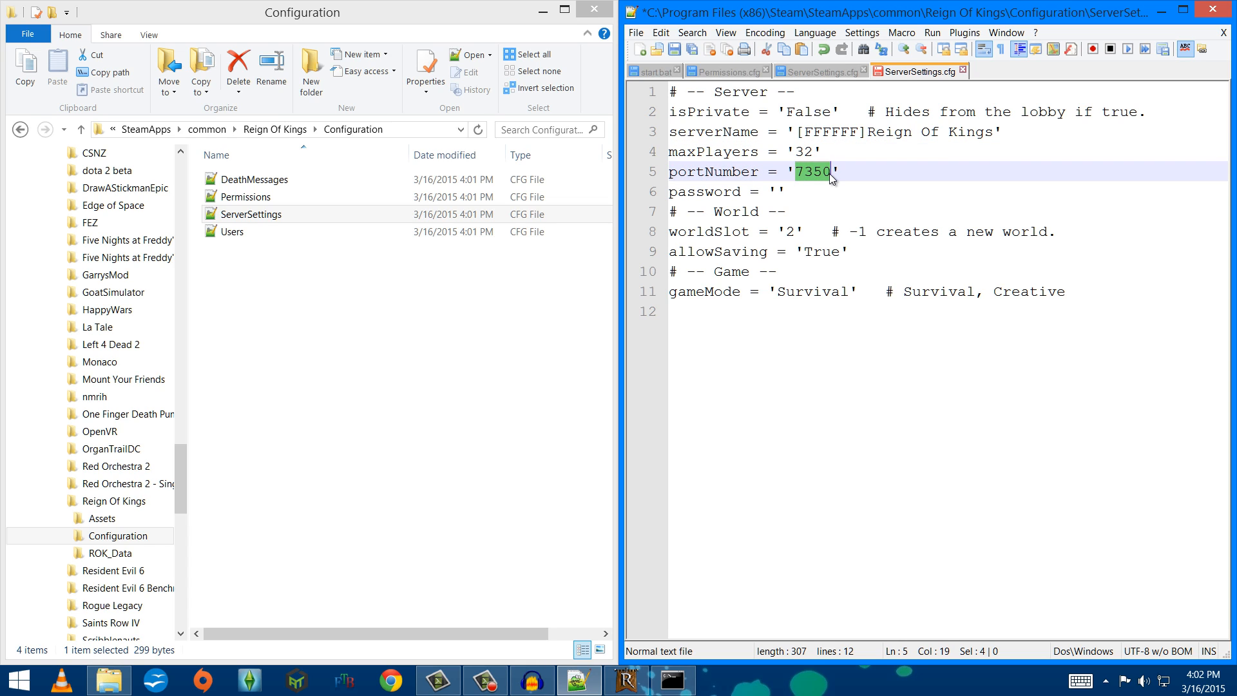
pyautogui.click(777, 192)
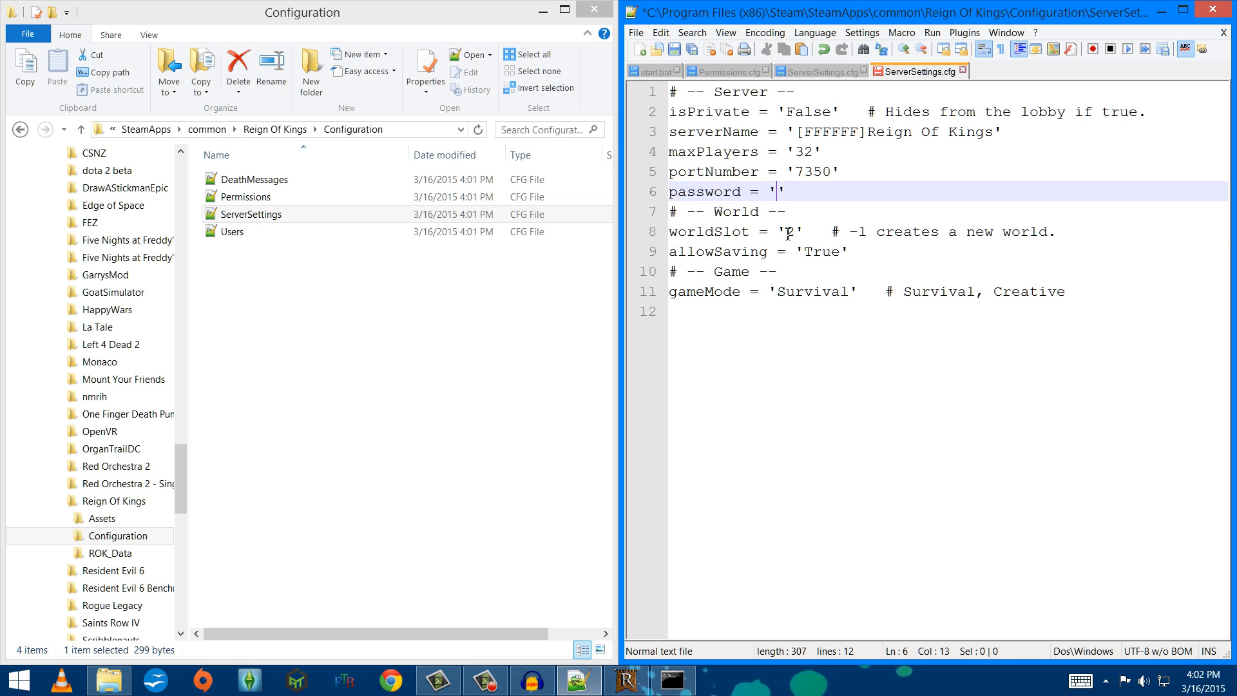
pyautogui.moveTo(789, 233); pyautogui.dragTo(796, 241)
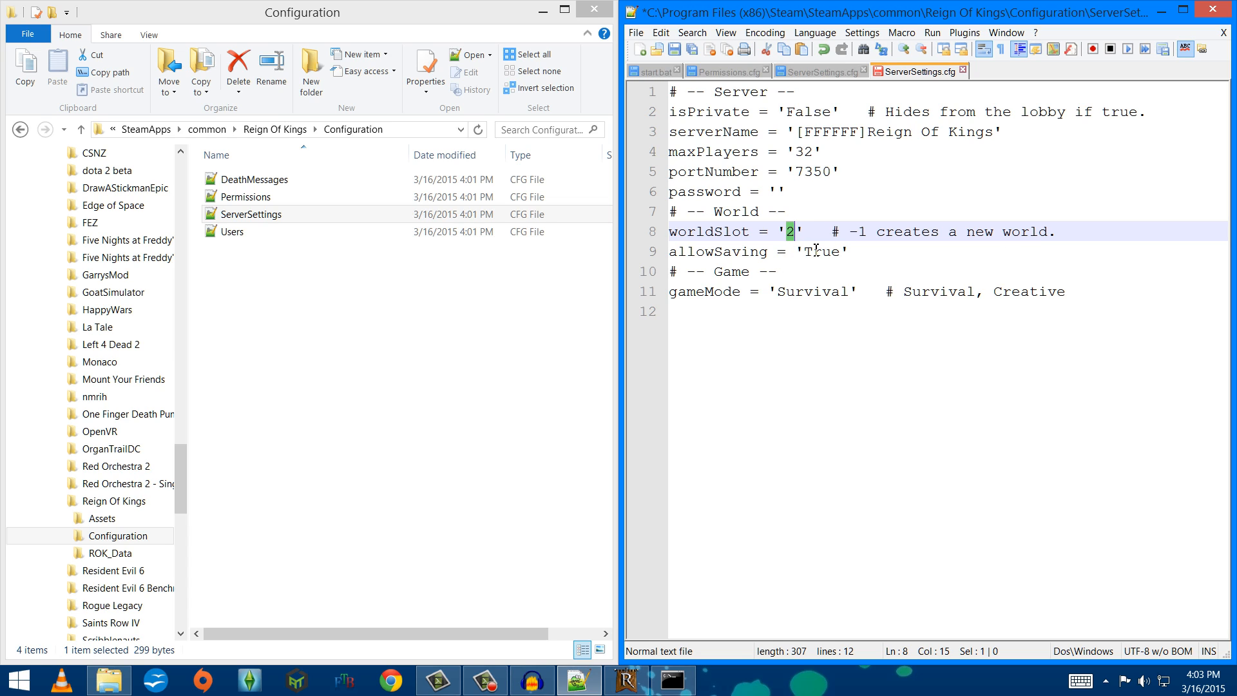
pyautogui.moveTo(803, 252); pyautogui.dragTo(831, 253)
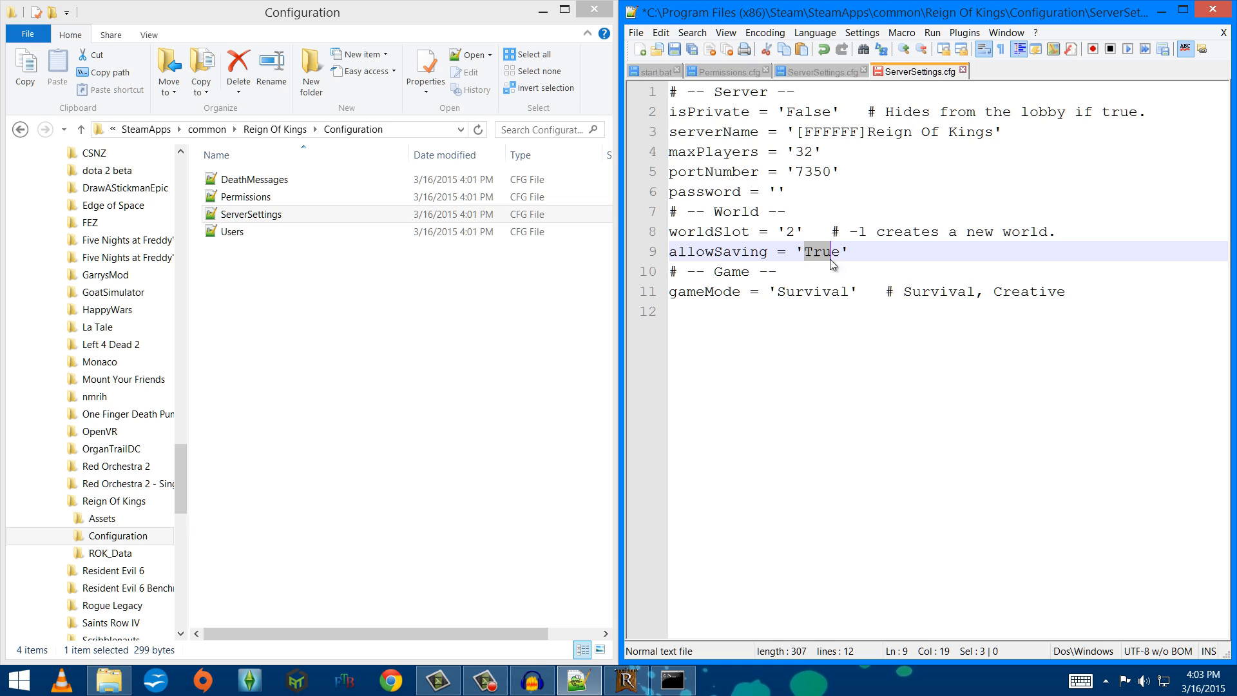
pyautogui.click(784, 299)
pyautogui.doubleClick(812, 293)
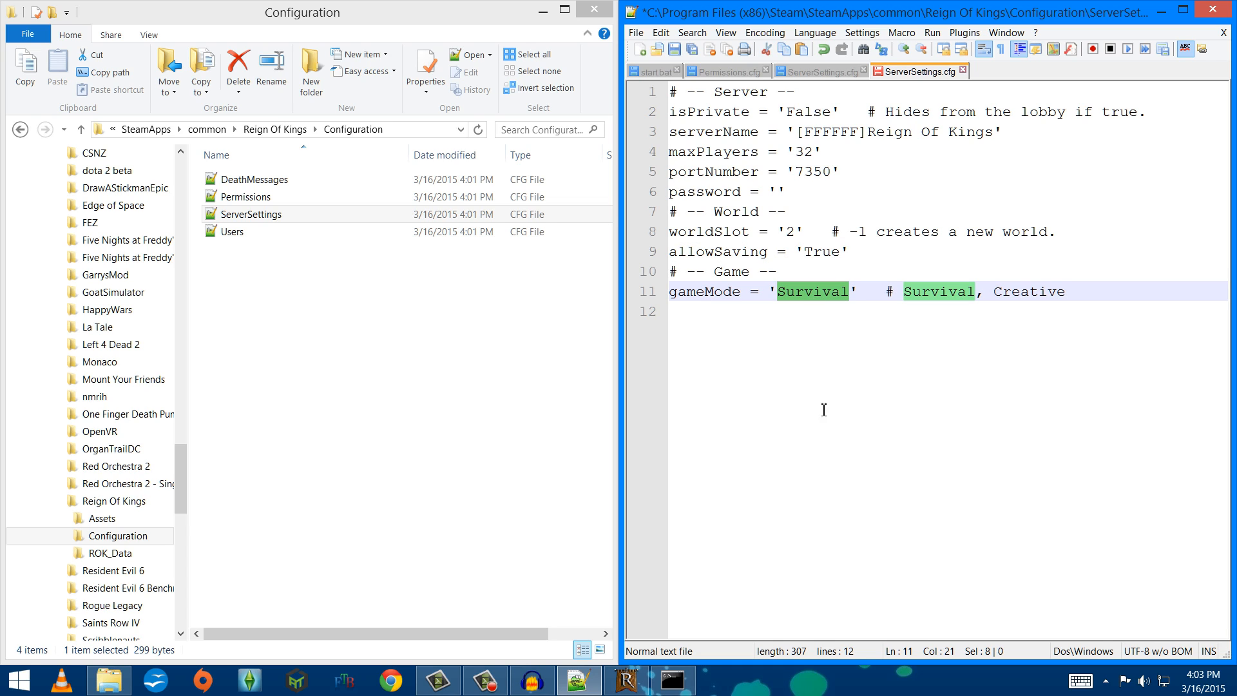
pyautogui.doubleClick(1026, 291)
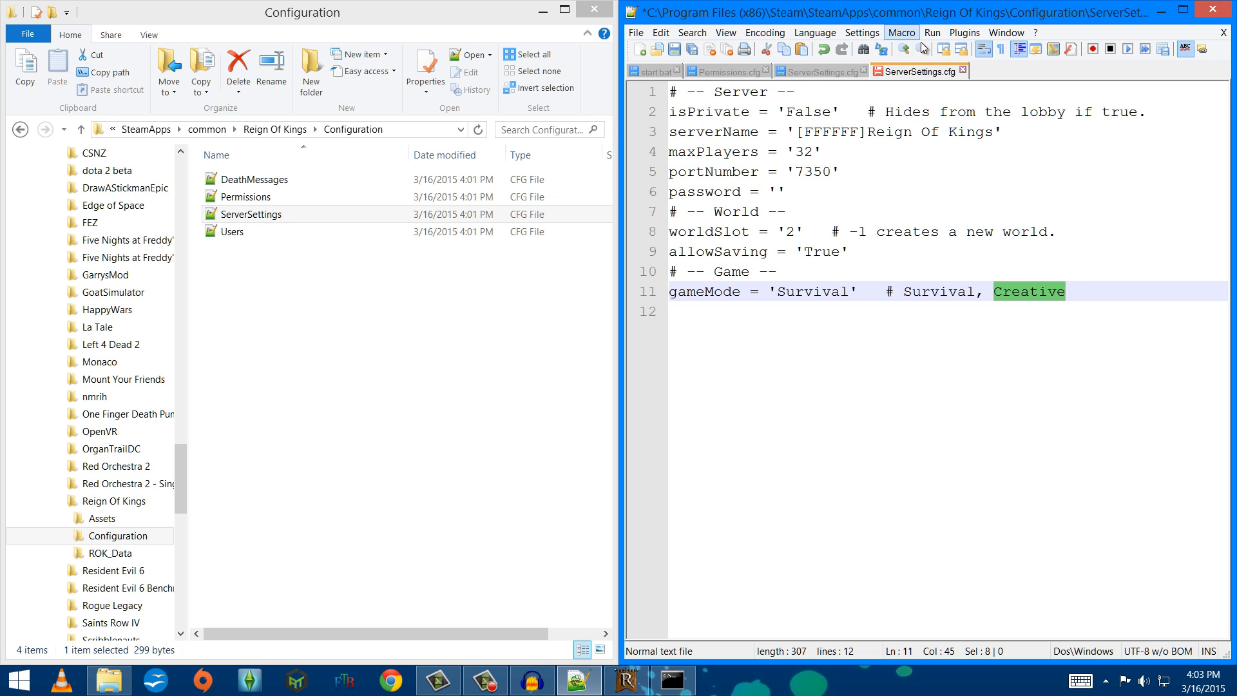
# Close the ServerSettings file without saving, then view the blacklist in the Users config file and close it
pyautogui.click(963, 70)
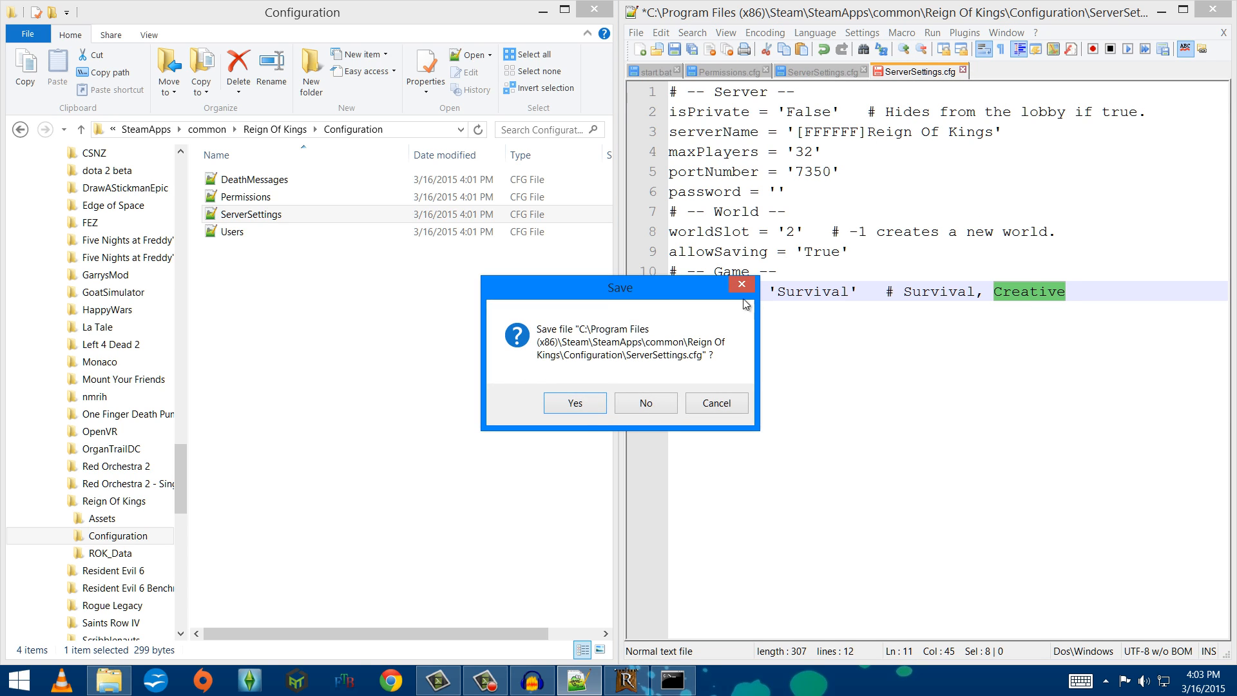
pyautogui.click(635, 404)
pyautogui.doubleClick(237, 235)
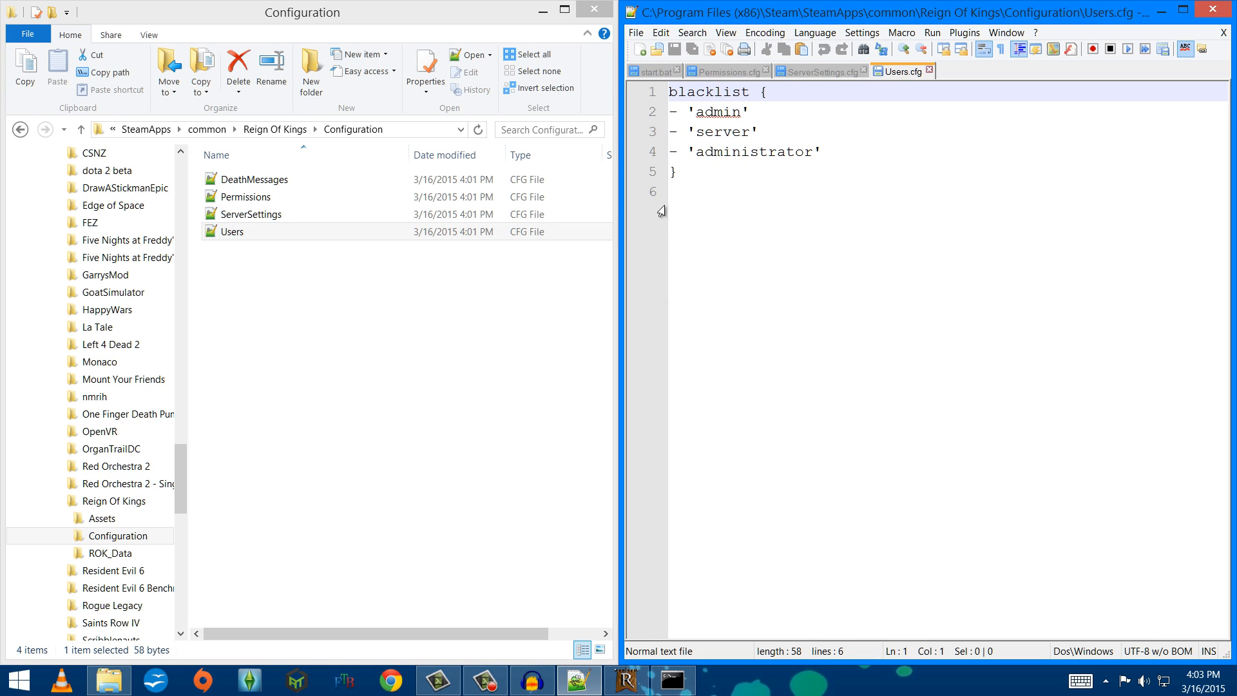
pyautogui.click(928, 71)
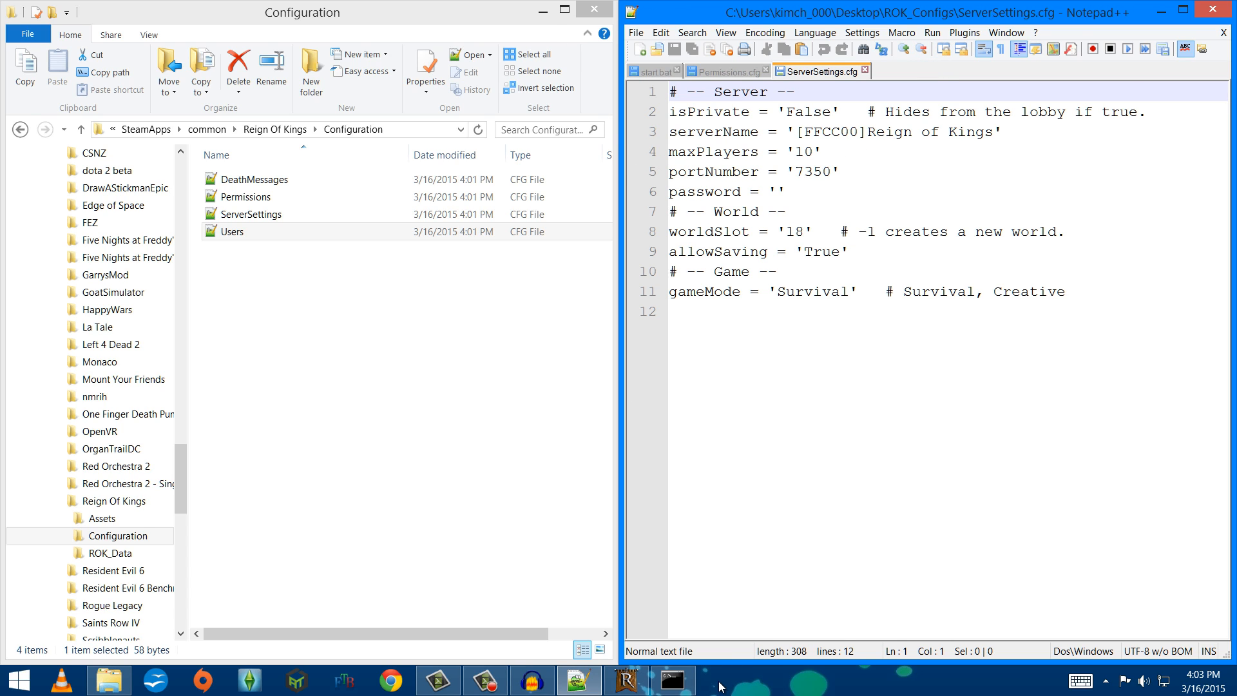
# Switch to the Reign Of Kings game, open the lobby and browse the Community server list
pyautogui.click(625, 680)
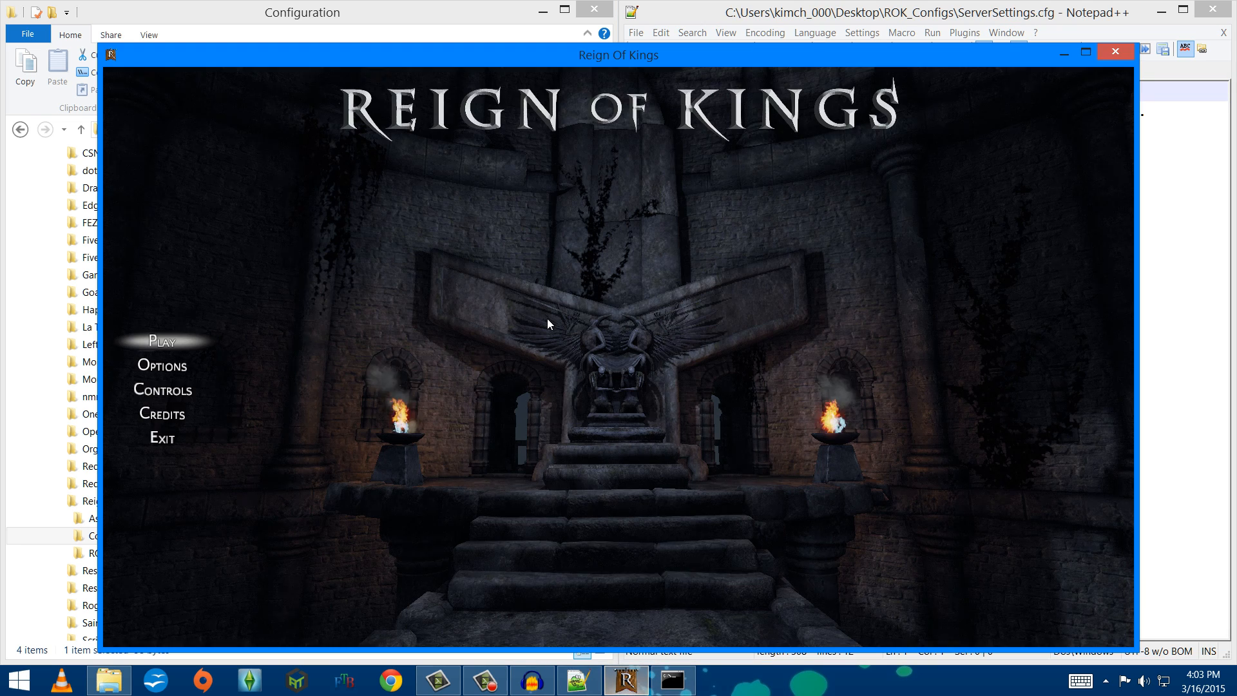
pyautogui.click(143, 334)
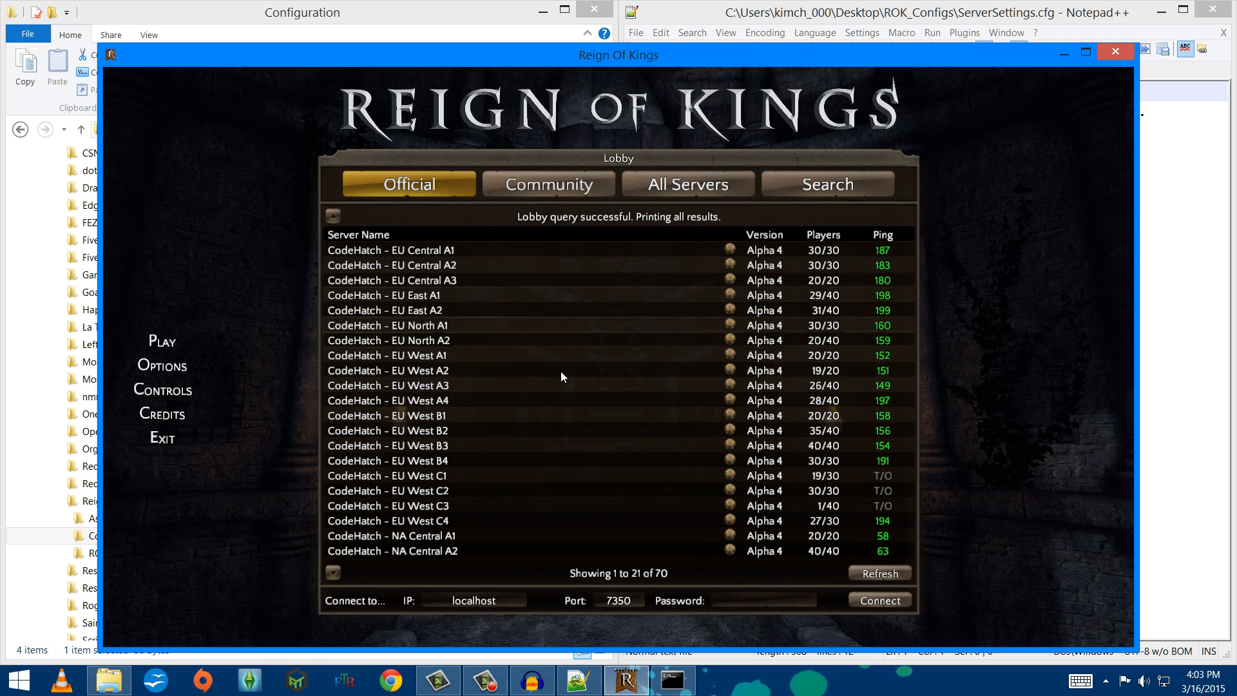
pyautogui.click(567, 186)
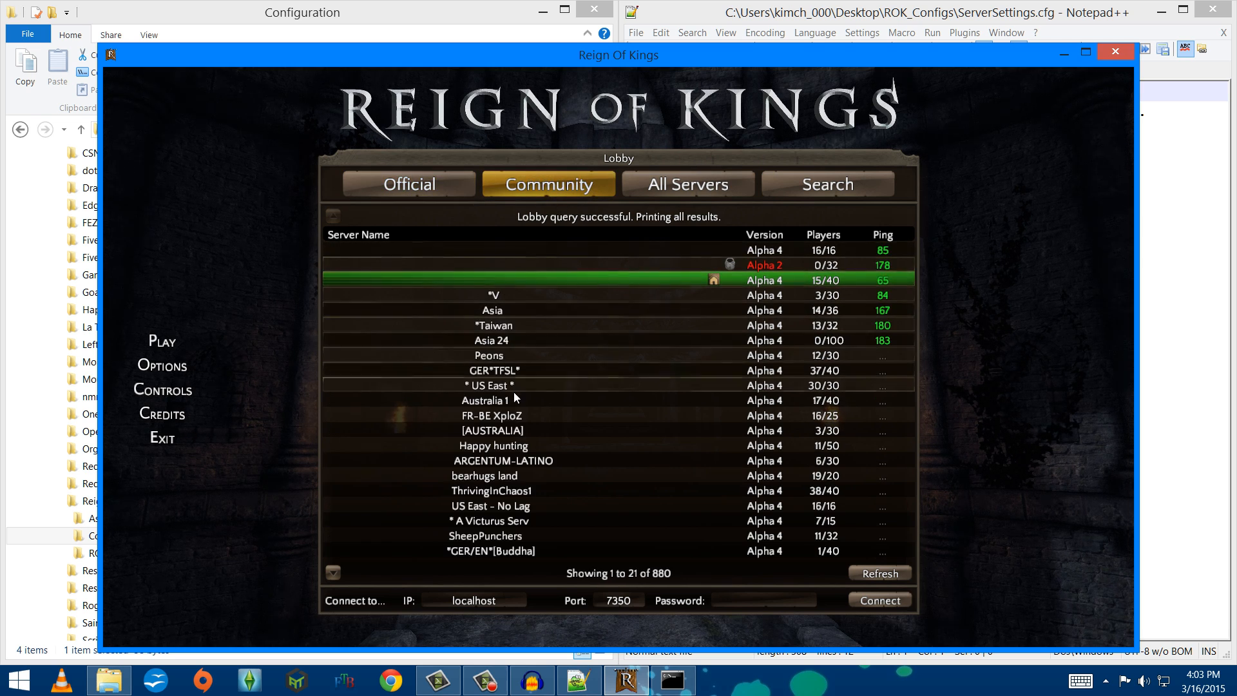
pyautogui.scroll(-6, 508, 311)
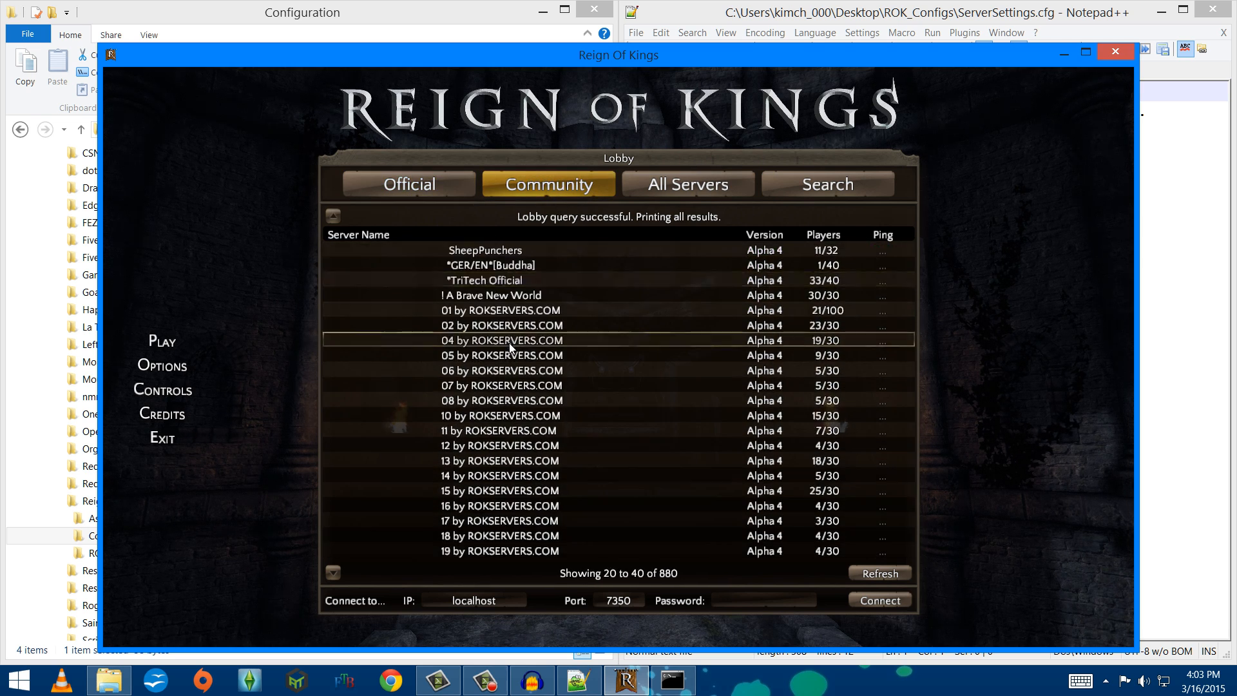
pyautogui.scroll(-2, 508, 343)
pyautogui.scroll(-2, 492, 607)
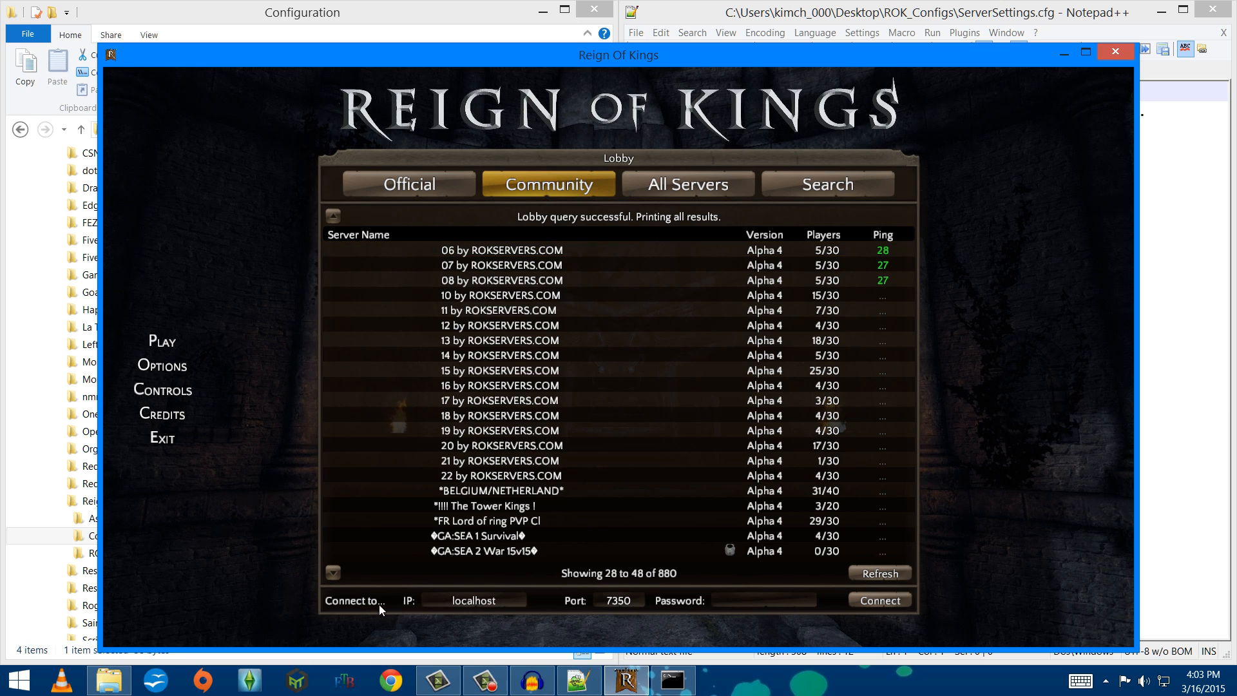
# Connect to the server at localhost on port 7350 and complete character creation with the default name and appearance
pyautogui.click(876, 601)
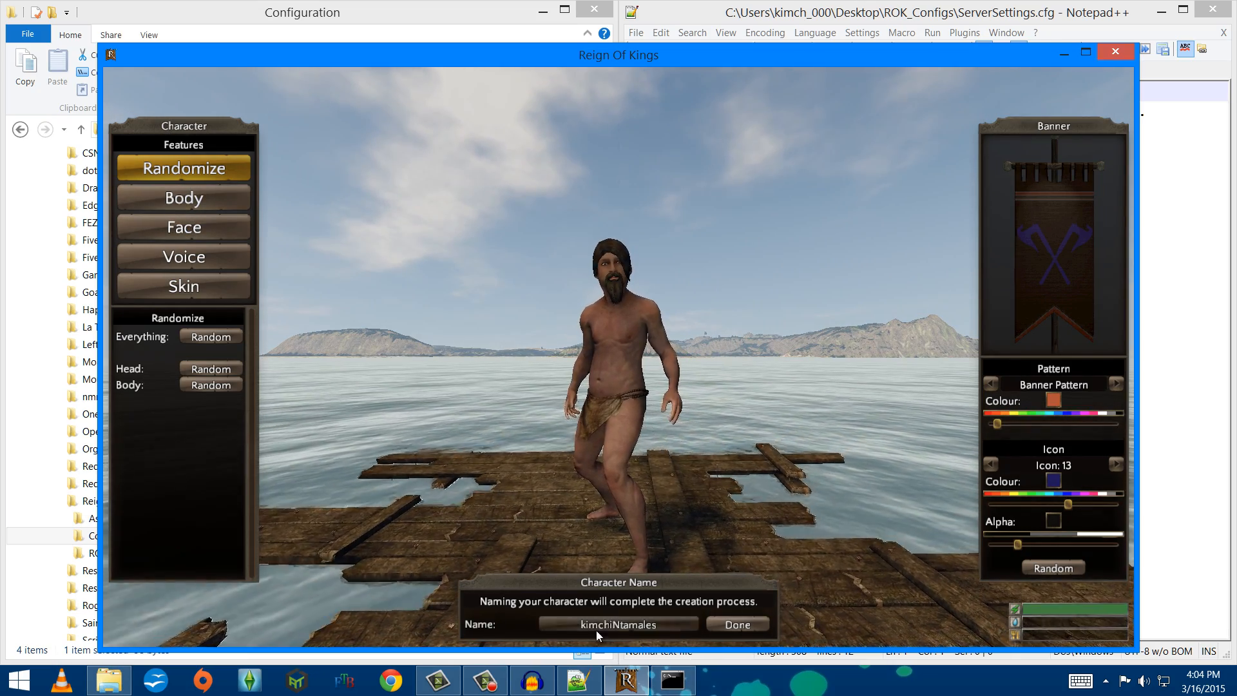
pyautogui.click(745, 627)
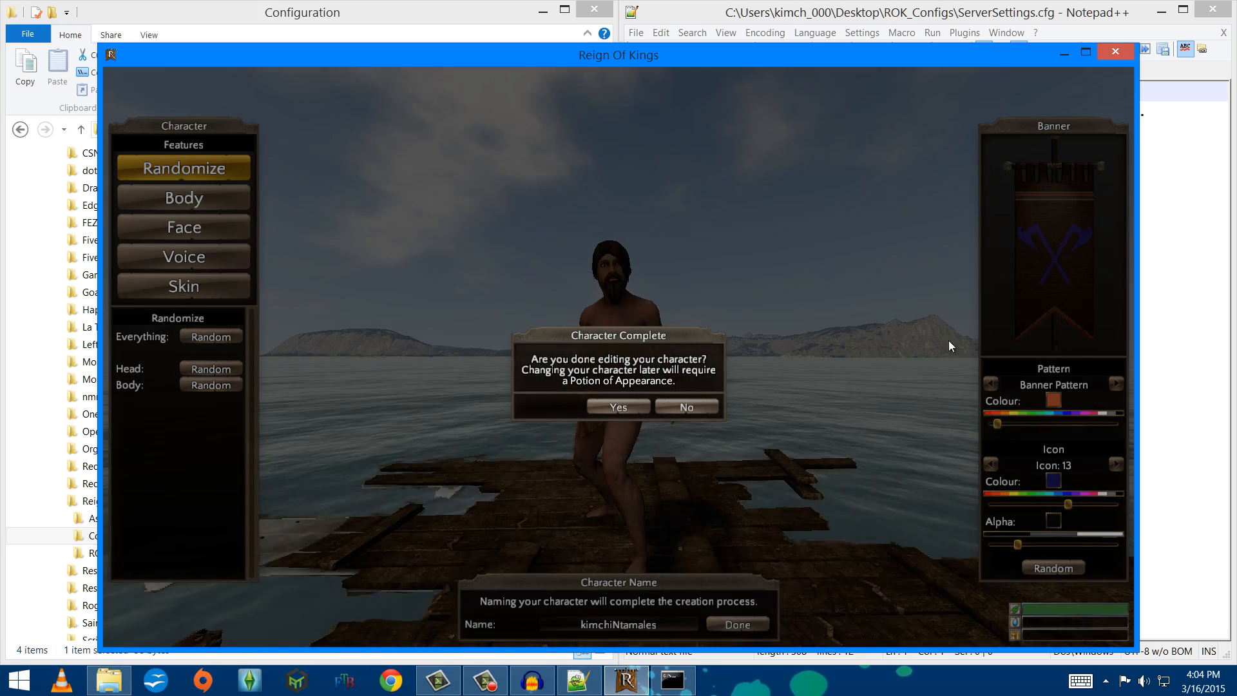
pyautogui.click(610, 407)
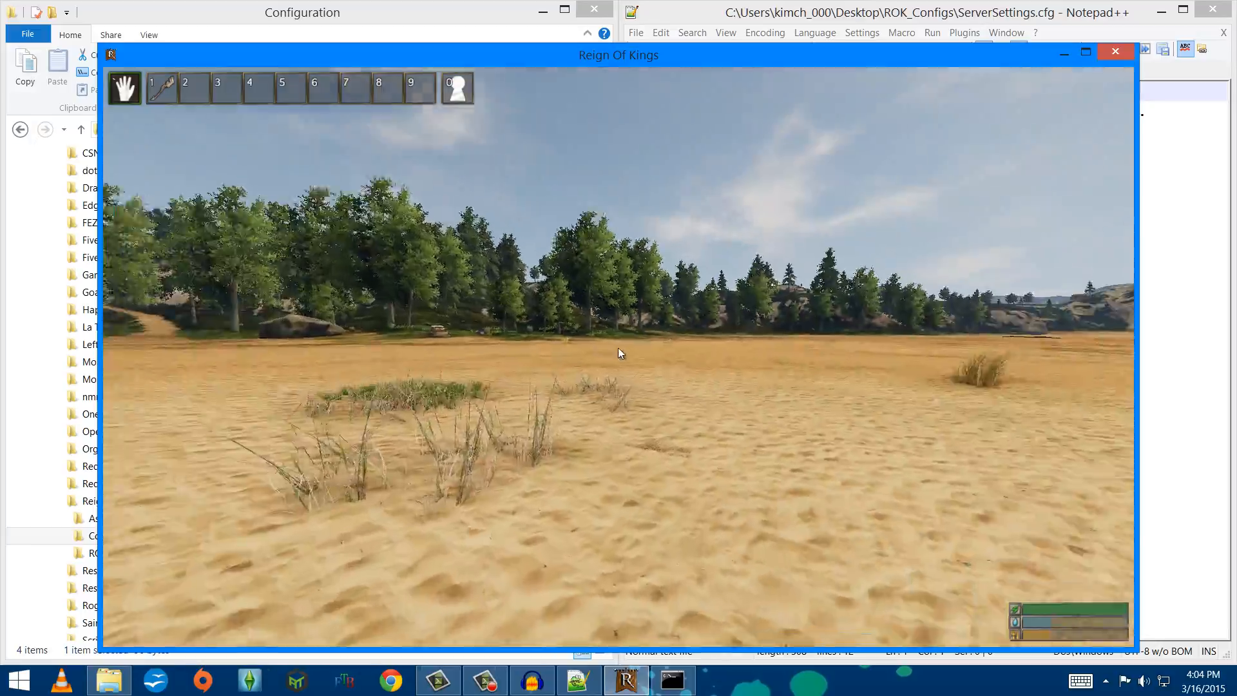
# Equip the club from slot 1, walk across the beach to the stacked rock and strike it to gather clay
pyautogui.scroll(-3, 617, 346)
pyautogui.press('w')
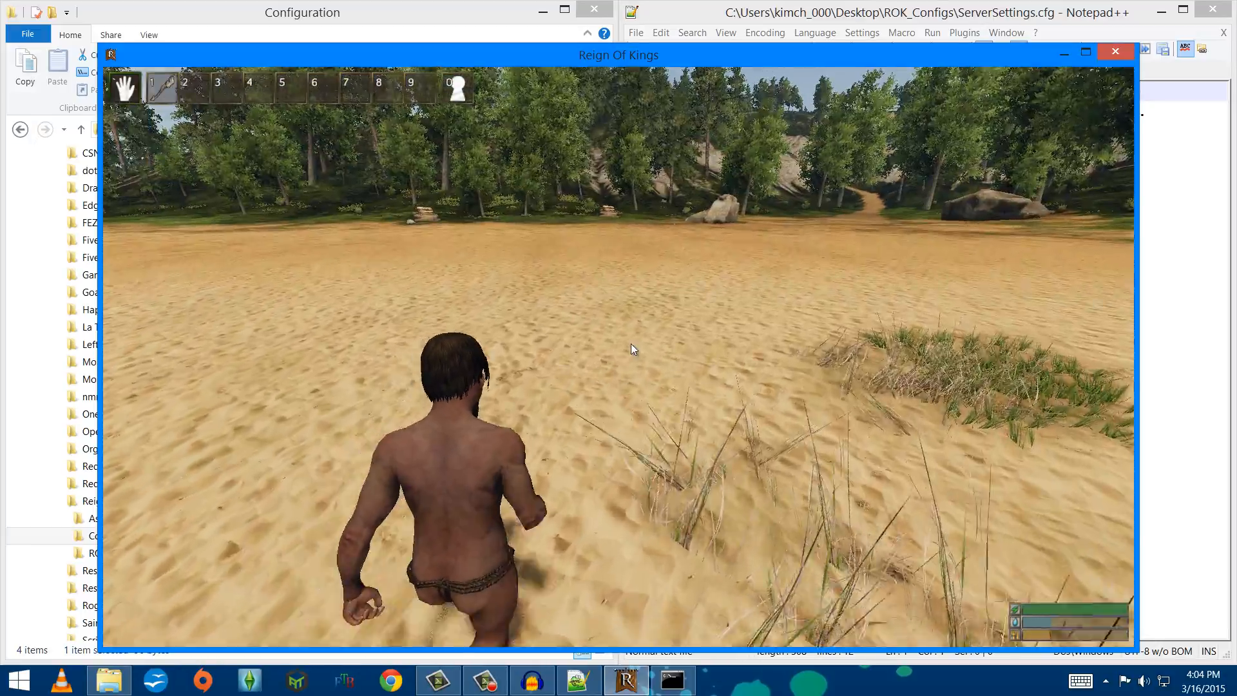
pyautogui.press('w')
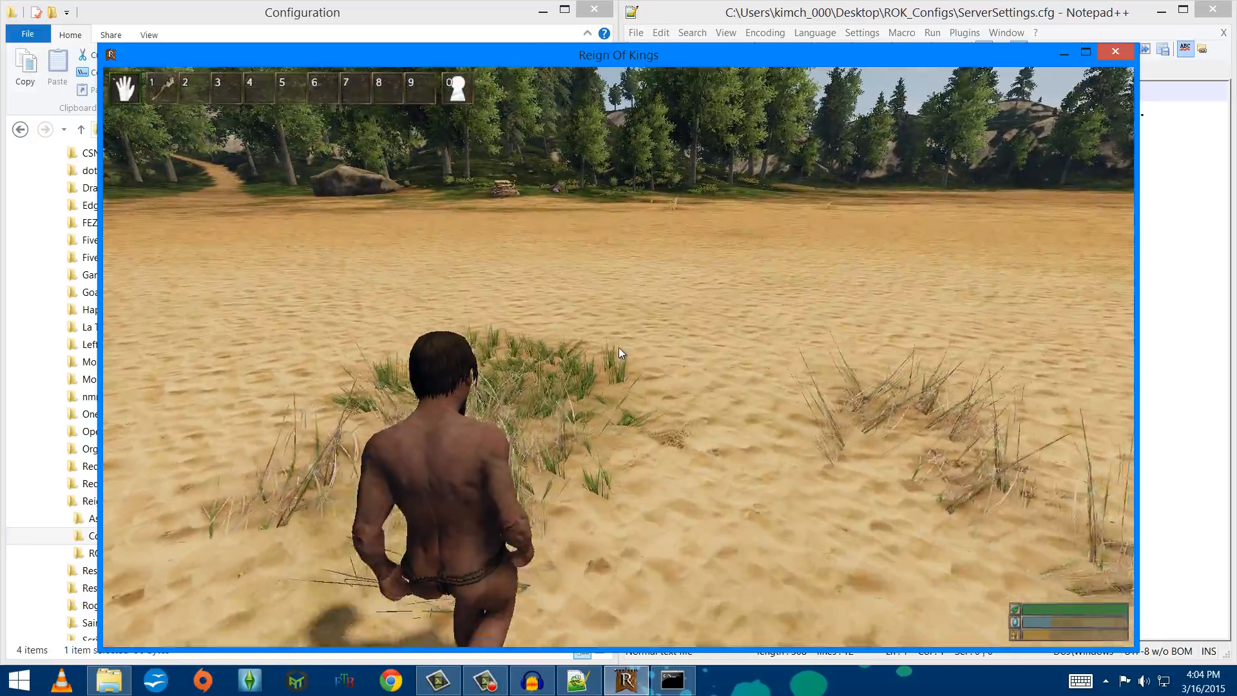
pyautogui.press('1')
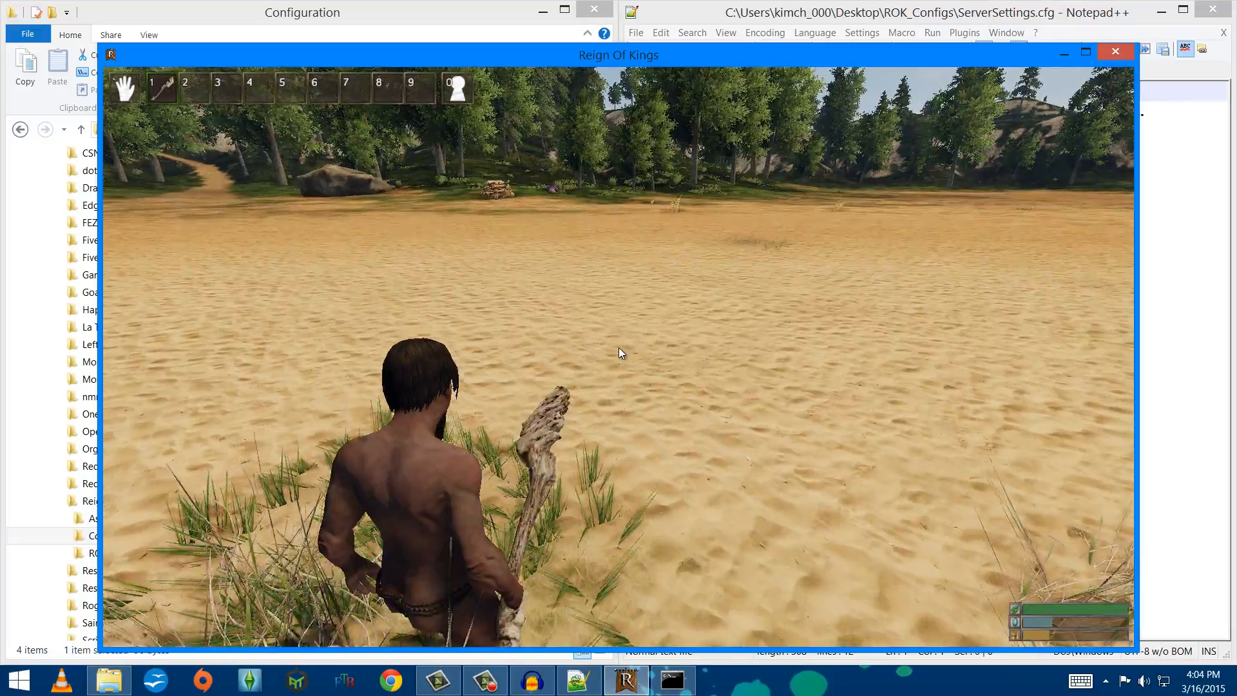
pyautogui.press('w')
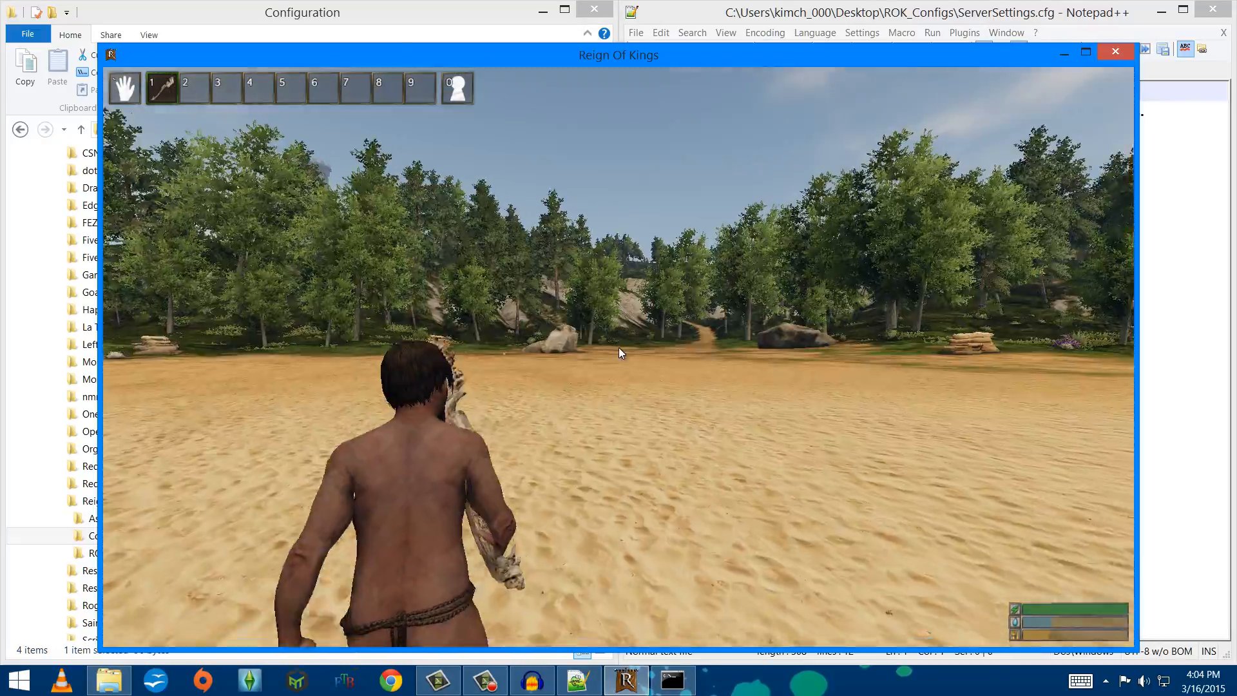
pyautogui.press('w')
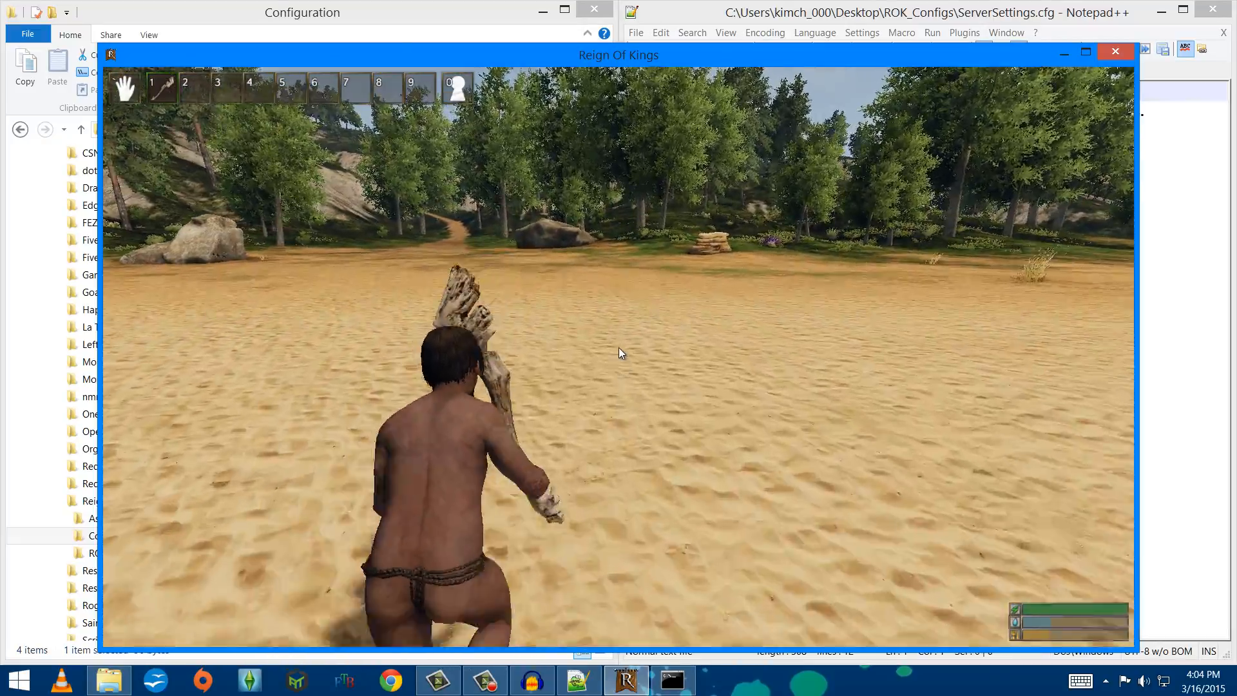
pyautogui.press('w')
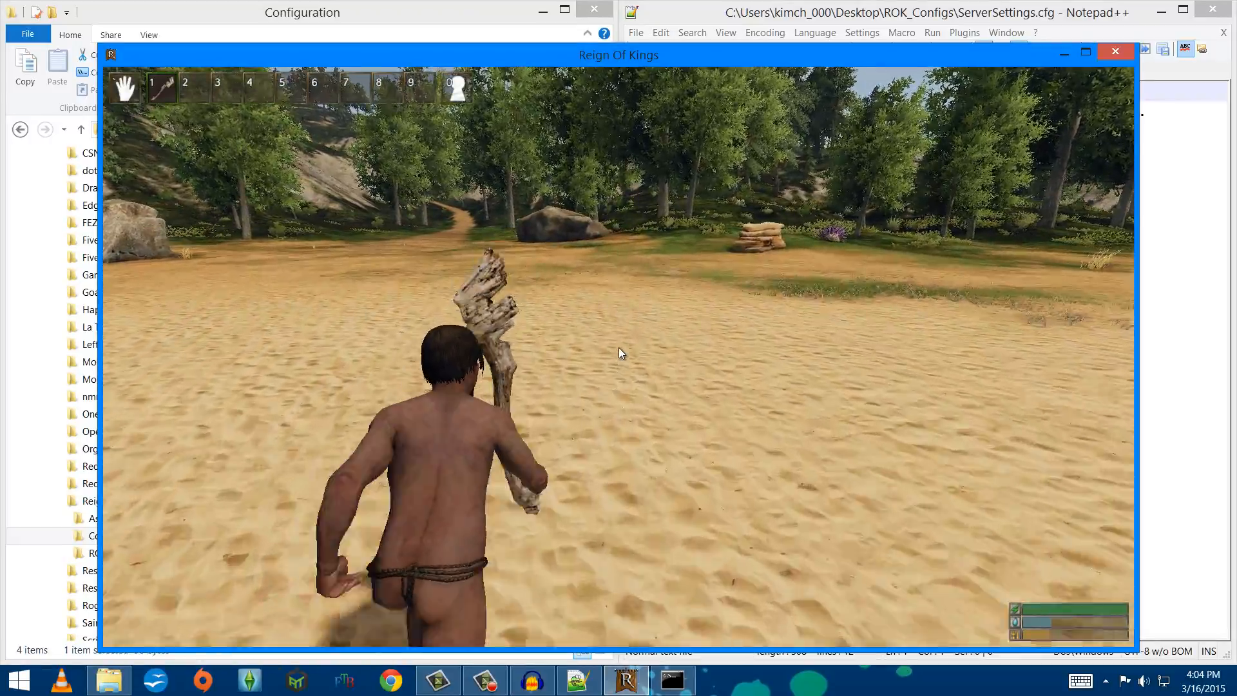
pyautogui.press('w')
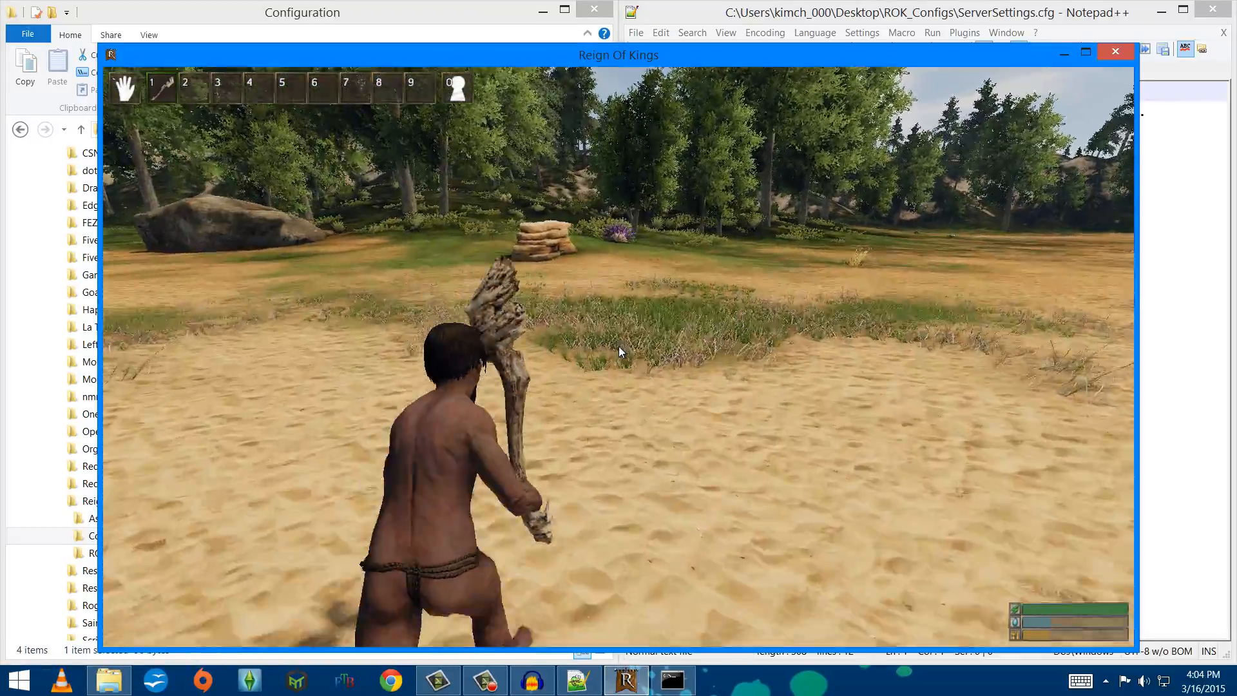
pyautogui.press('w')
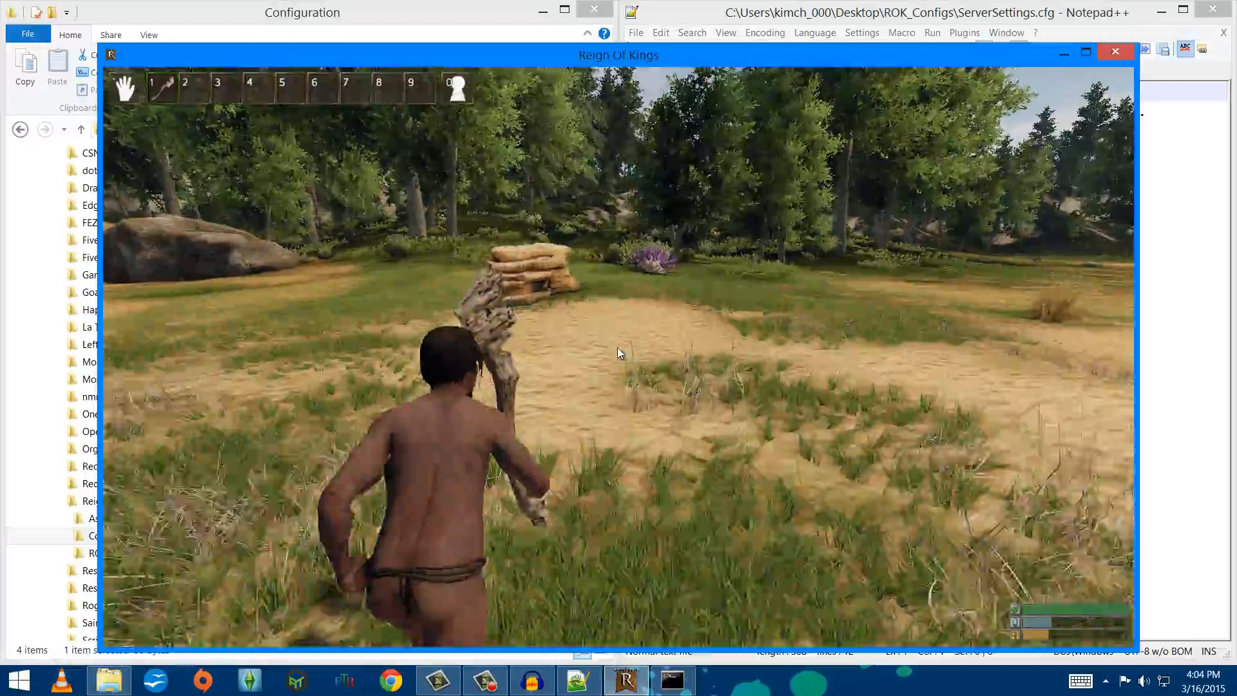
pyautogui.press('w')
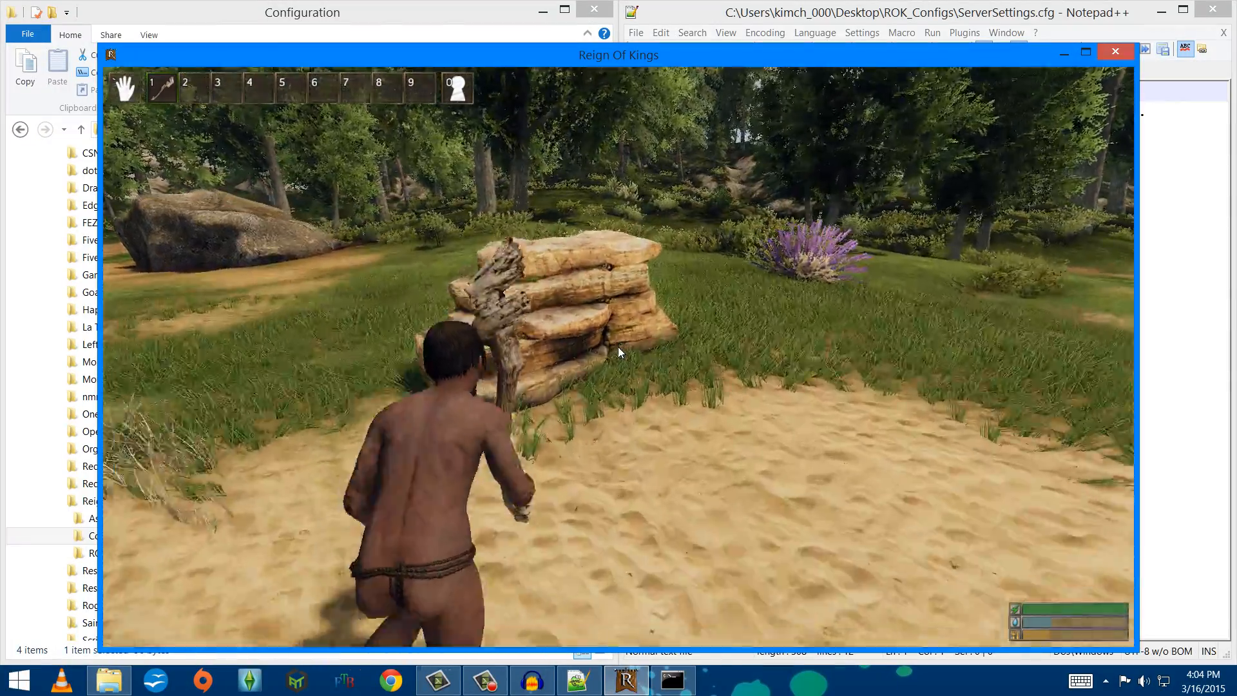
pyautogui.press('w')
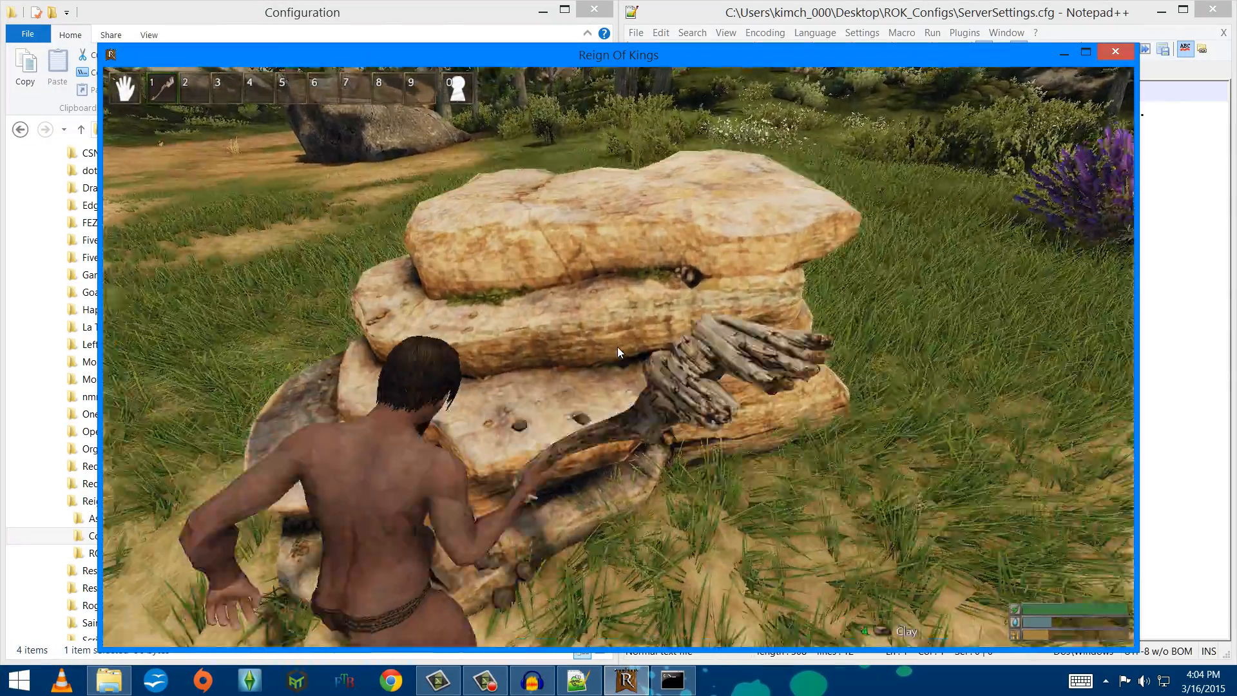
pyautogui.click(617, 346)
pyautogui.press('s')
# Run the /help command in the game chat and read the list of available commands
pyautogui.press('Return')
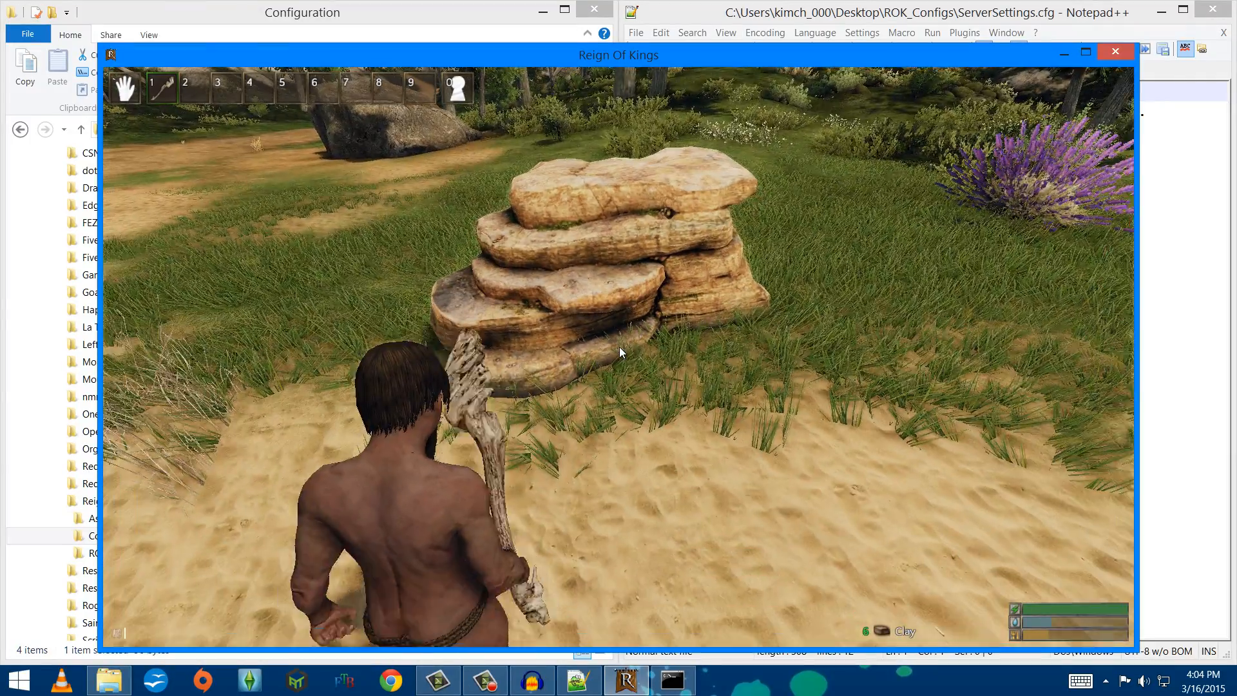
pyautogui.write('/')
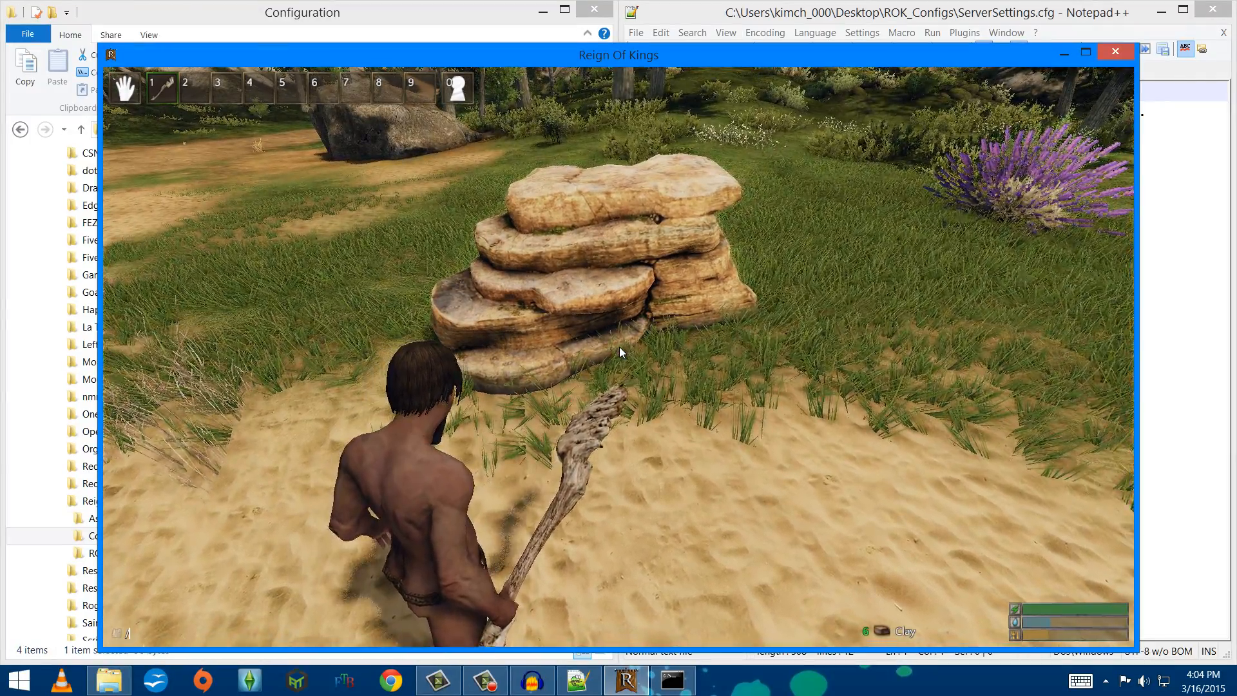
pyautogui.write('help')
pyautogui.press('Return')
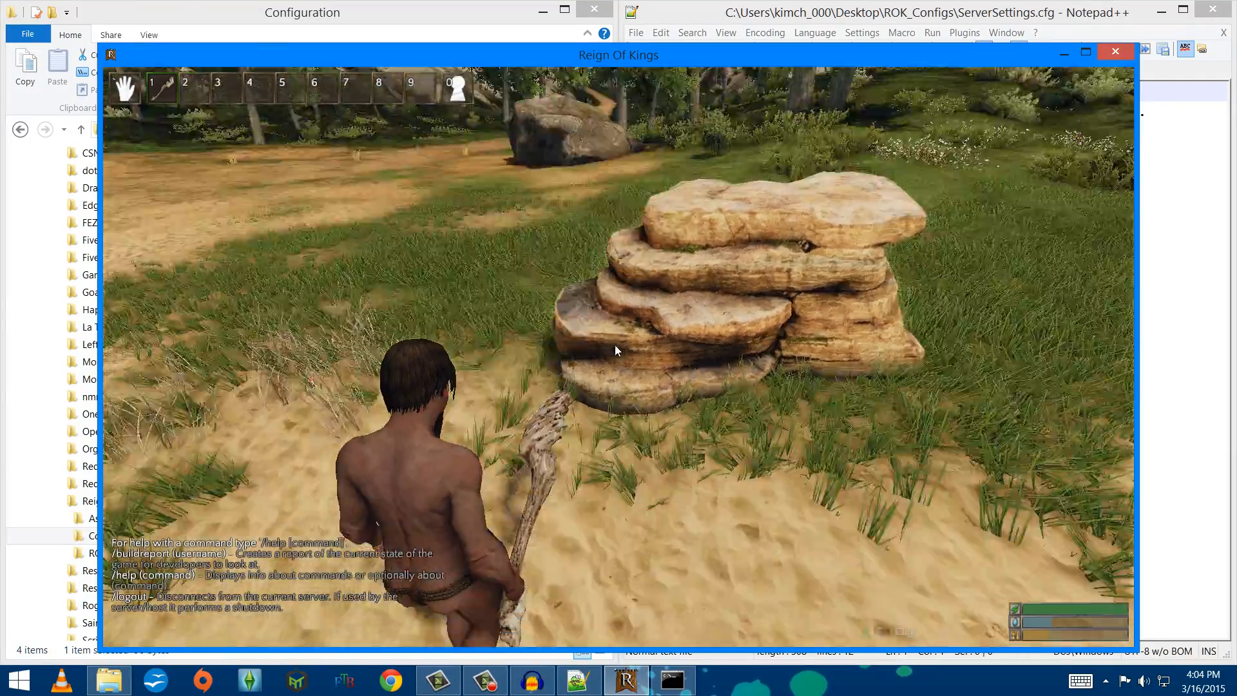
pyautogui.press('s')
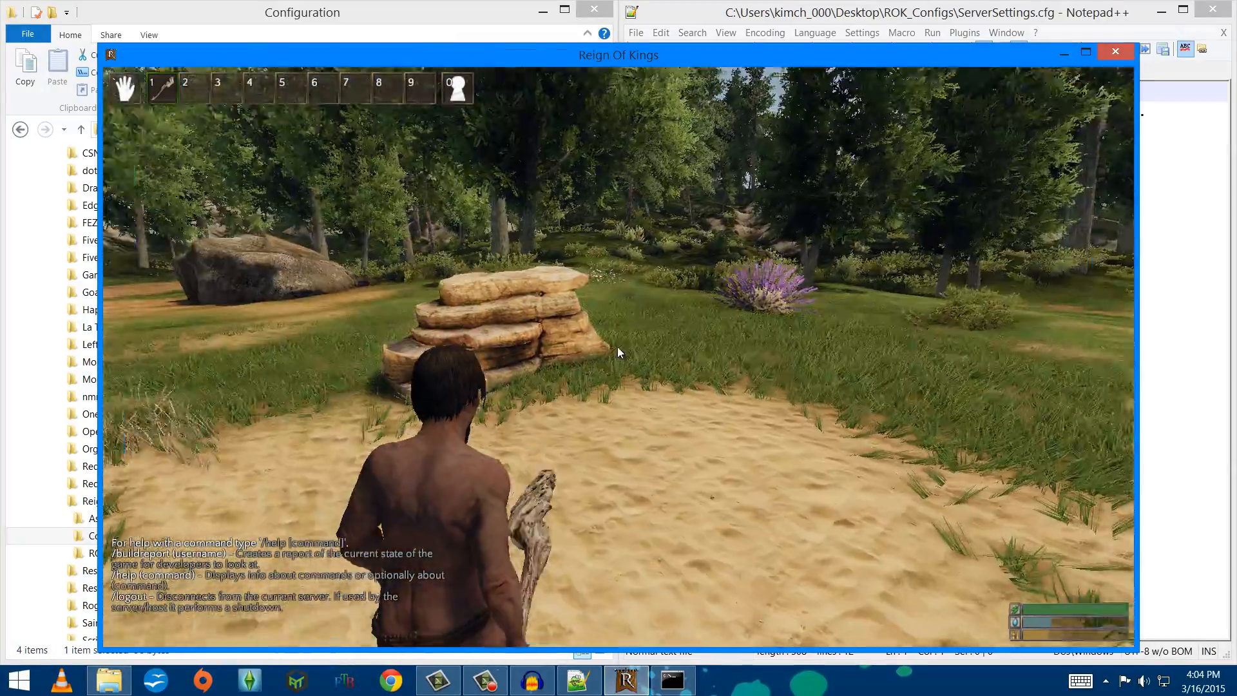
pyautogui.press('w')
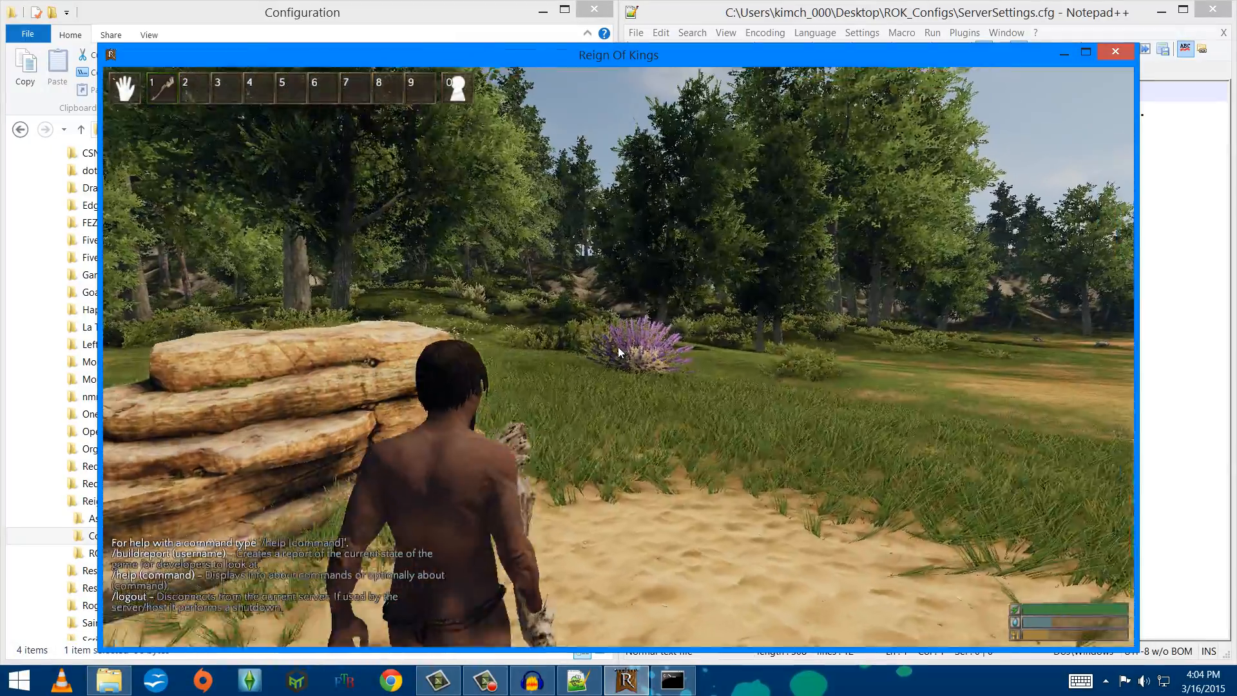
# Leave the game chat and exit the server back to the main menu
pyautogui.press('Return')
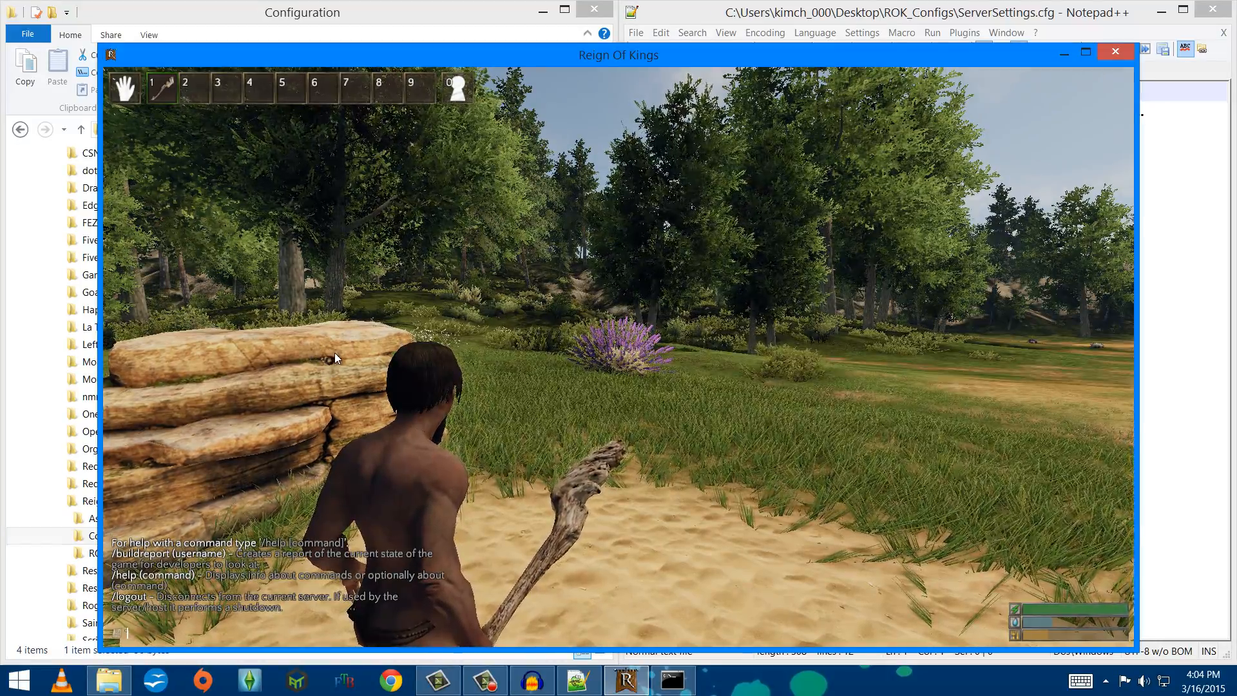
pyautogui.press('Escape')
pyautogui.press('Escape')
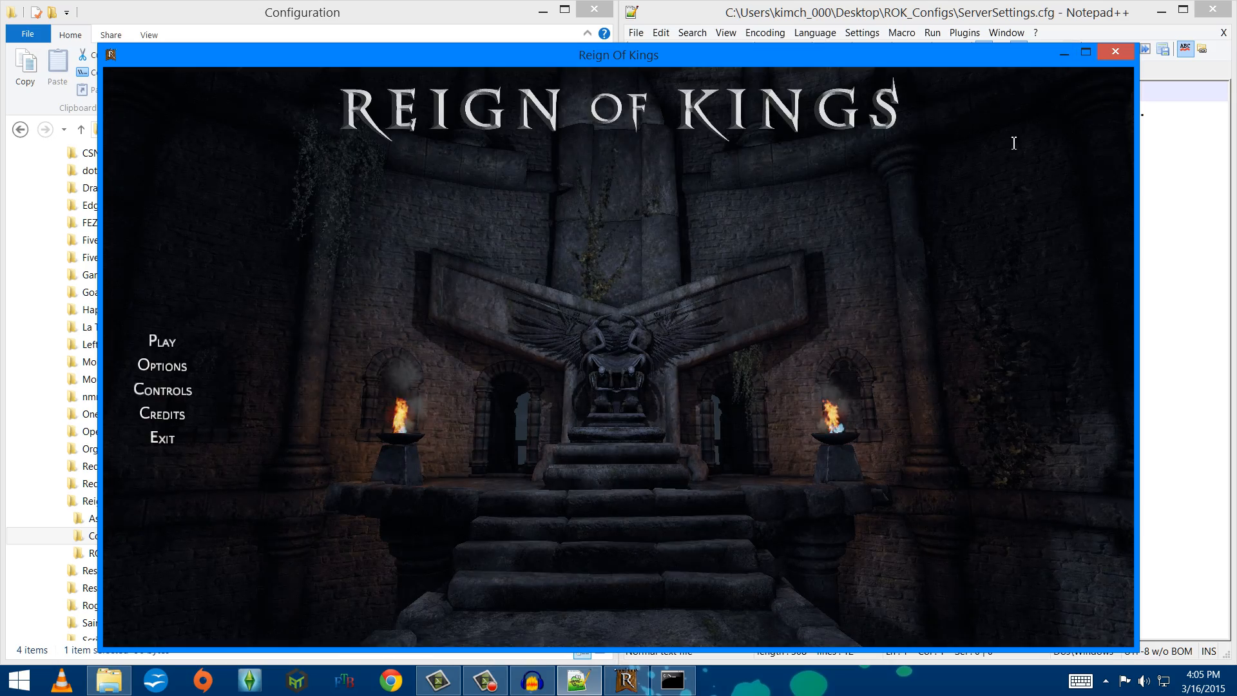
# Minimize the game, open the generated Users.cfg and check the registered username, closing the file when done
pyautogui.click(1066, 54)
pyautogui.doubleClick(230, 233)
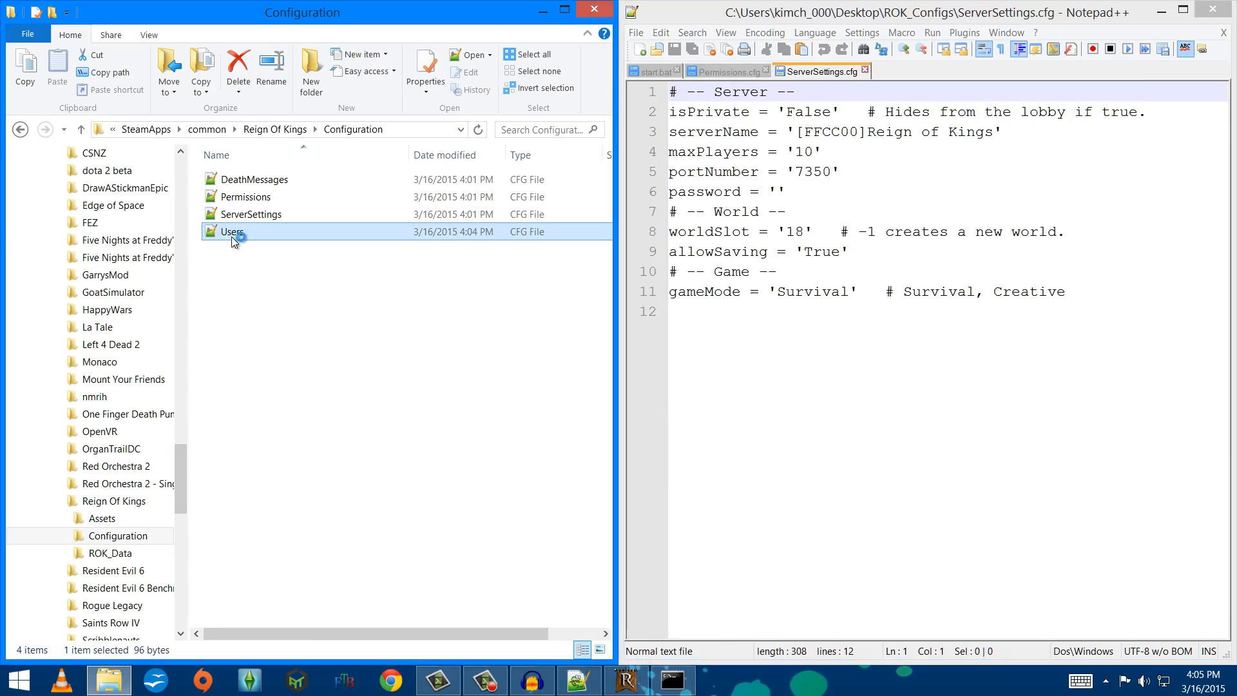
pyautogui.click(892, 188)
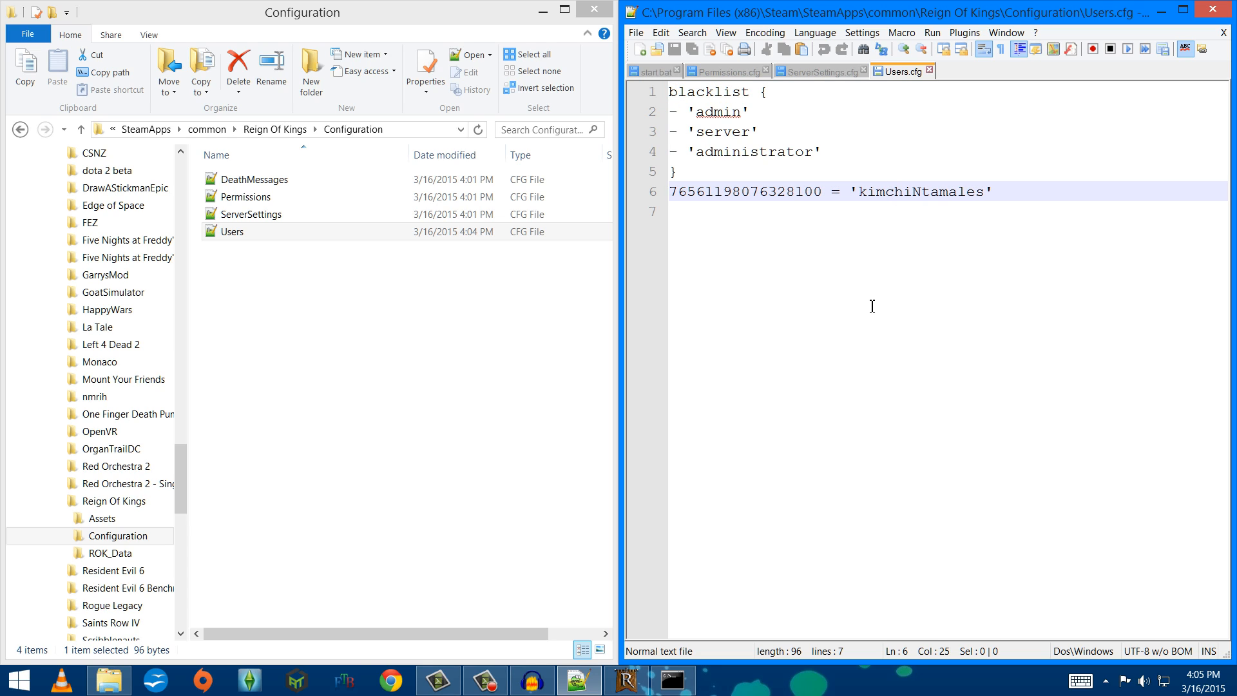
pyautogui.click(920, 193)
pyautogui.doubleClick(912, 191)
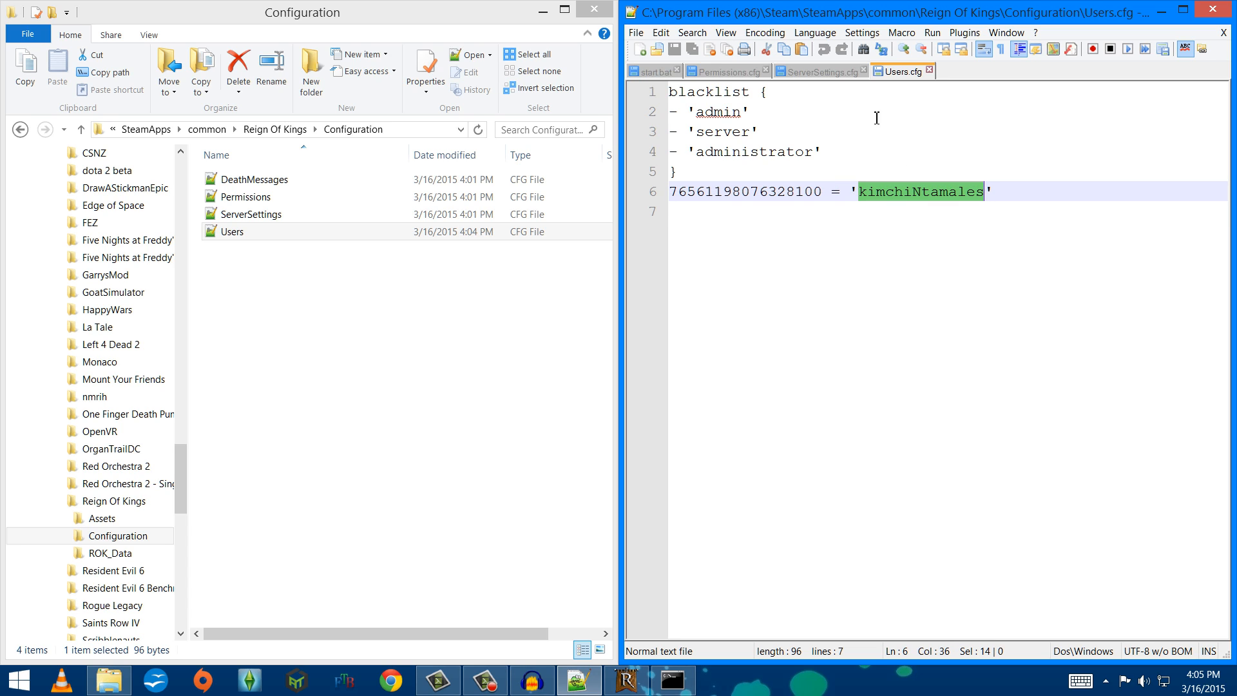
pyautogui.click(234, 371)
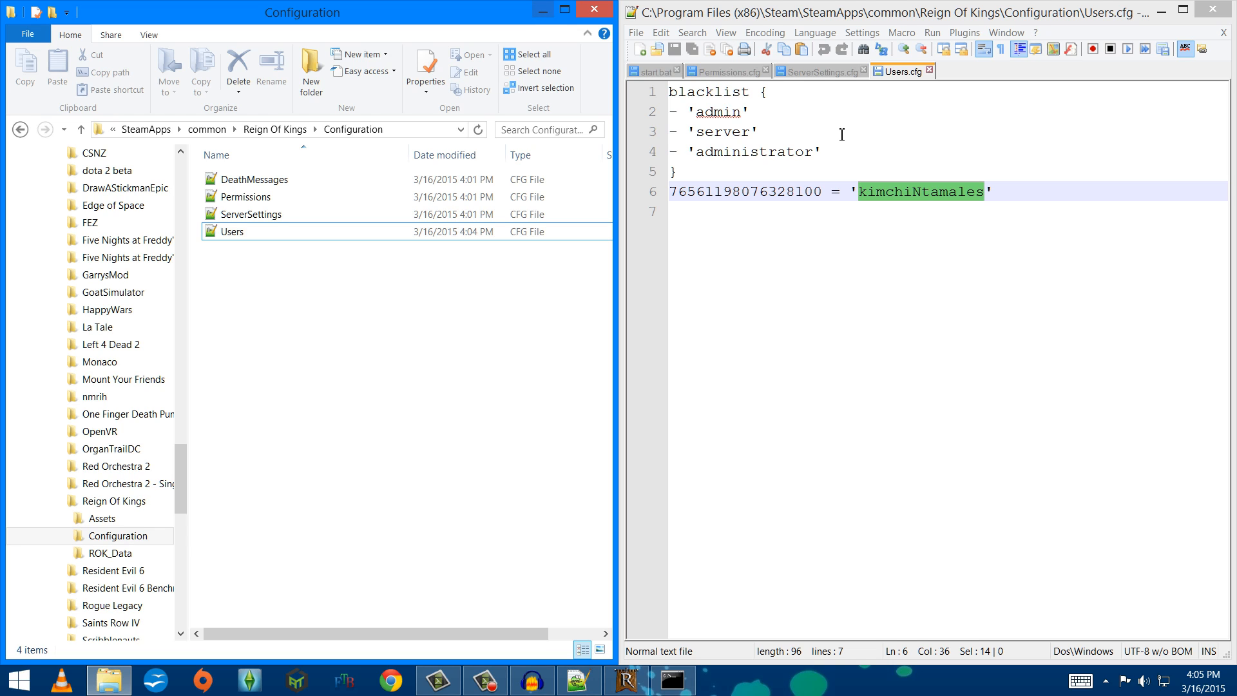
pyautogui.click(928, 70)
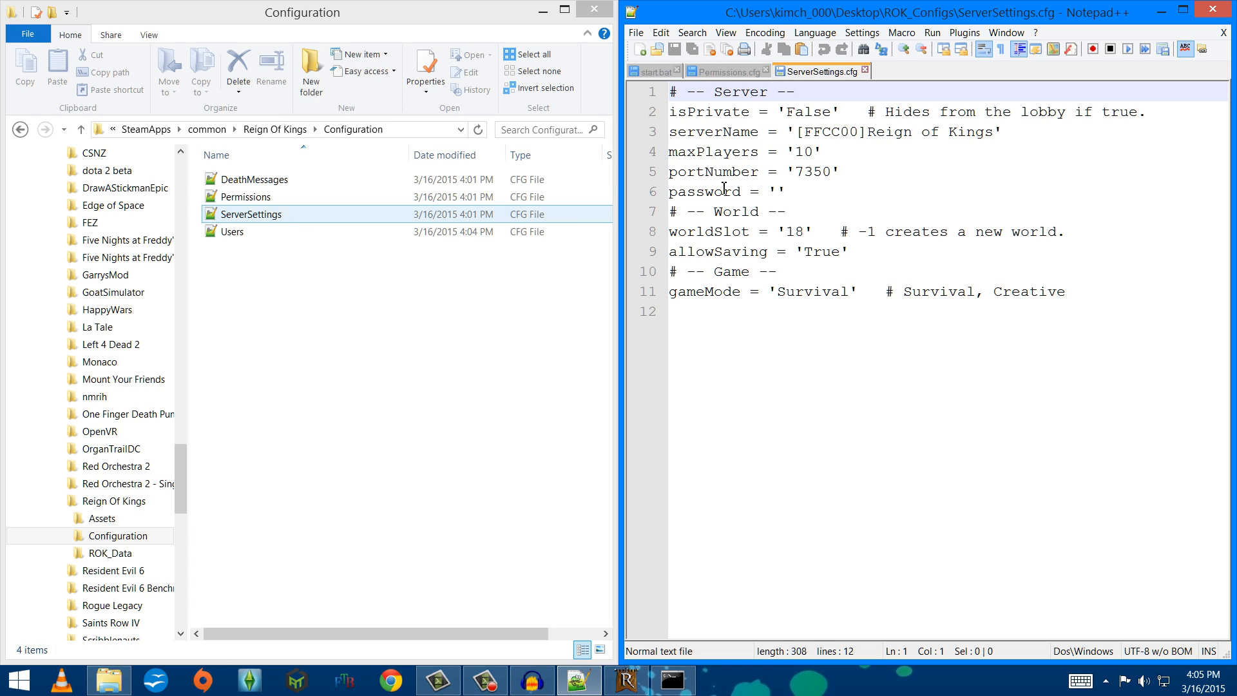
# Review the isPrivate, serverName and maxPlayers settings in the prepared ServerSettings.cfg
pyautogui.click(786, 112)
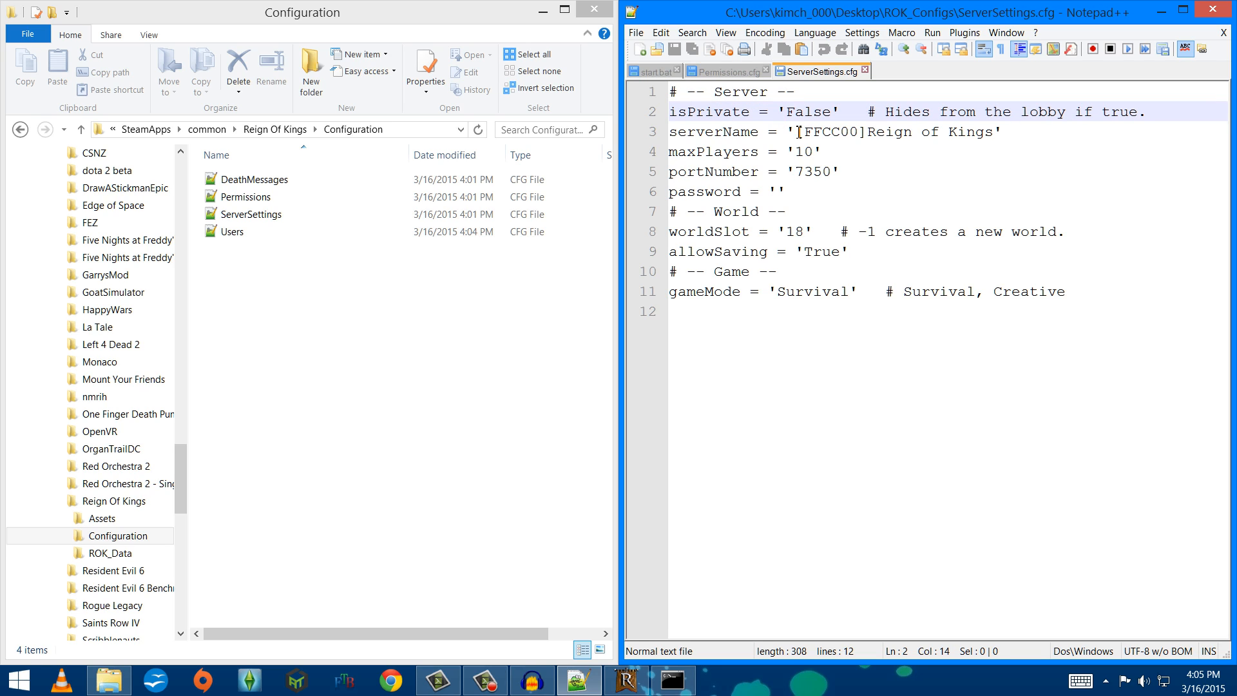
pyautogui.moveTo(798, 134); pyautogui.dragTo(1001, 134)
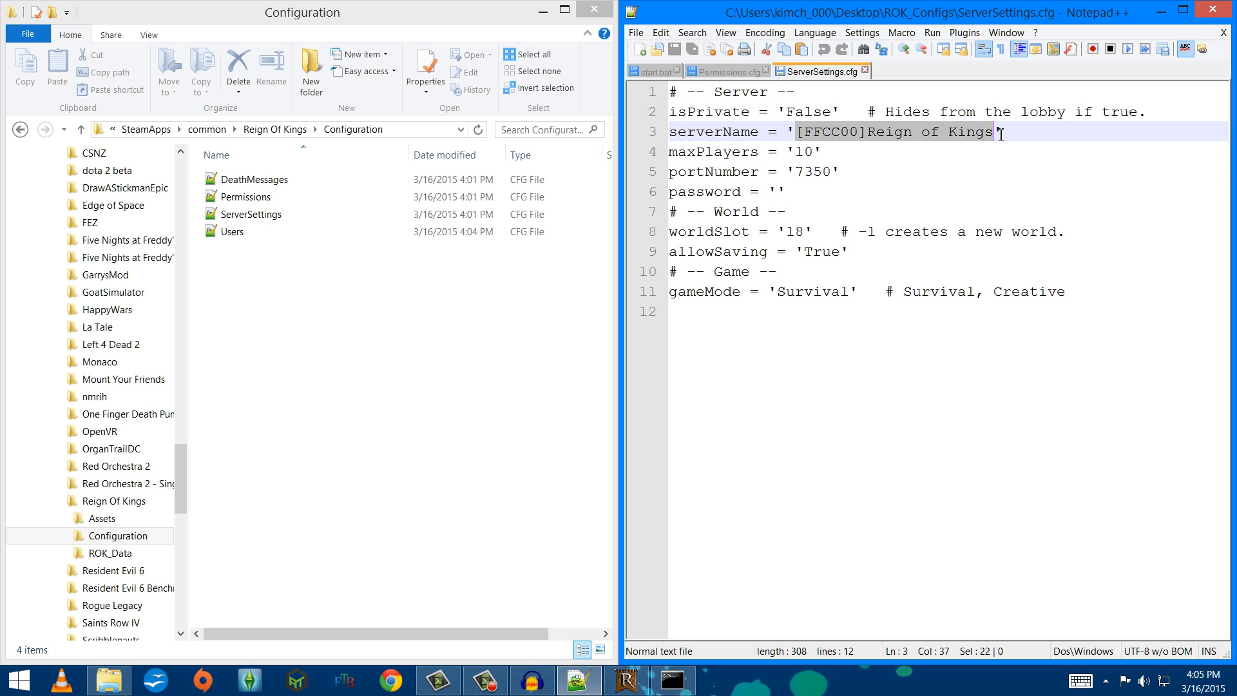
pyautogui.moveTo(799, 152); pyautogui.dragTo(814, 152)
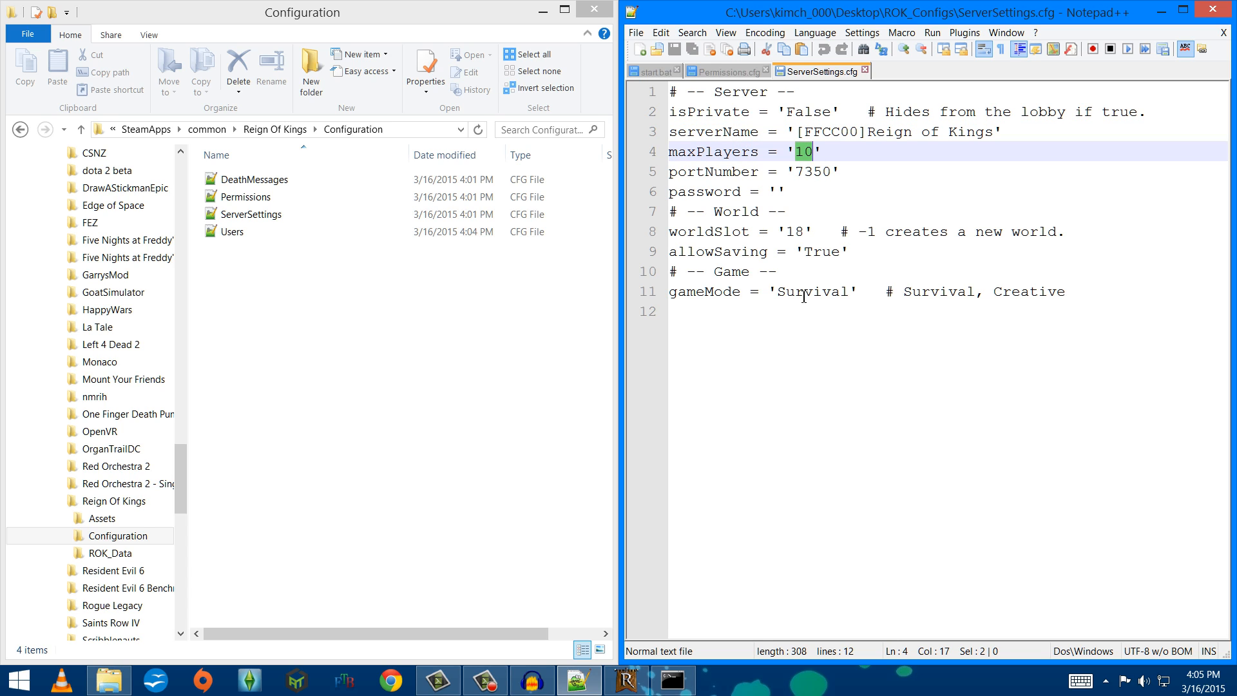
# Replace the contents of the server's ServerSettings.cfg with the prepared desktop version, save it and close both files
pyautogui.doubleClick(293, 214)
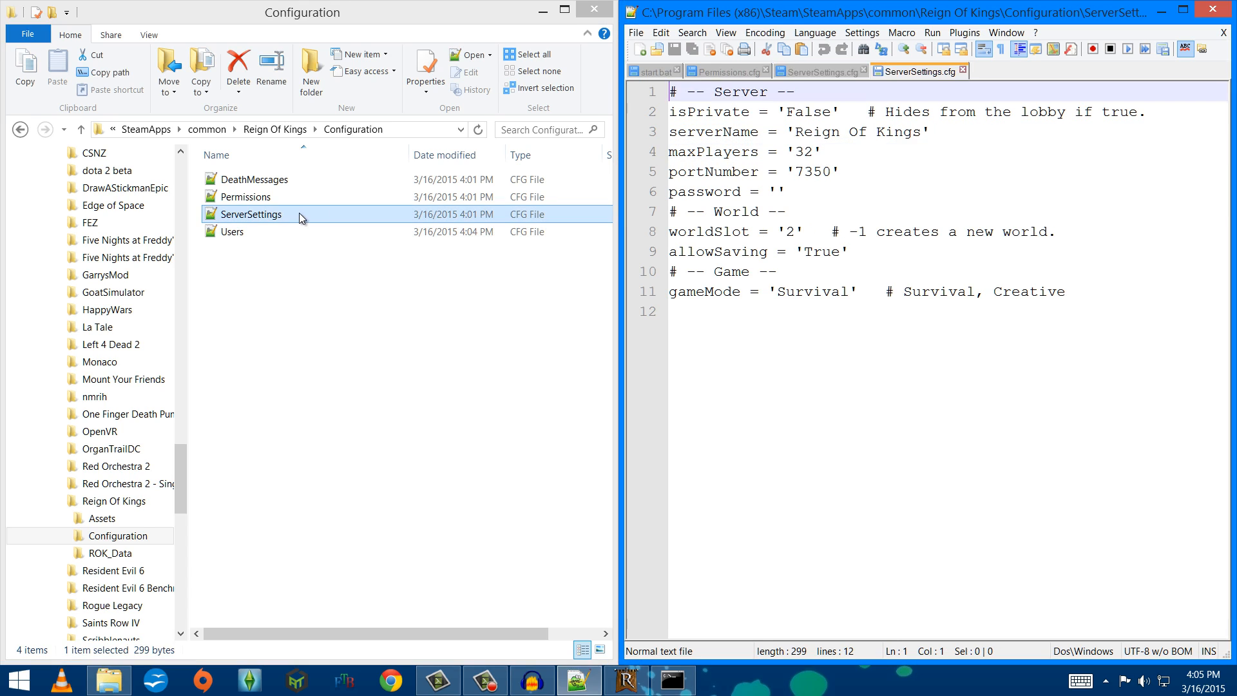
pyautogui.click(835, 72)
pyautogui.click(820, 217)
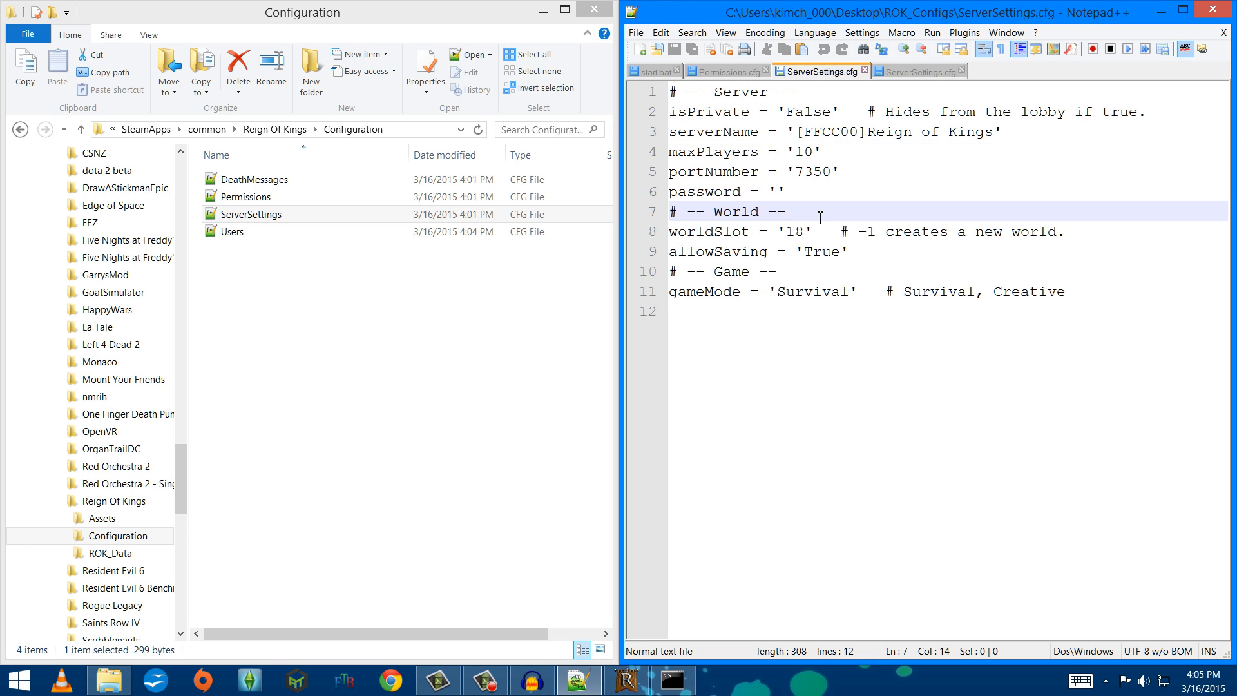
pyautogui.hotkey('ctrl', 'a')
pyautogui.hotkey('ctrl', 'c')
pyautogui.click(906, 72)
pyautogui.click(884, 132)
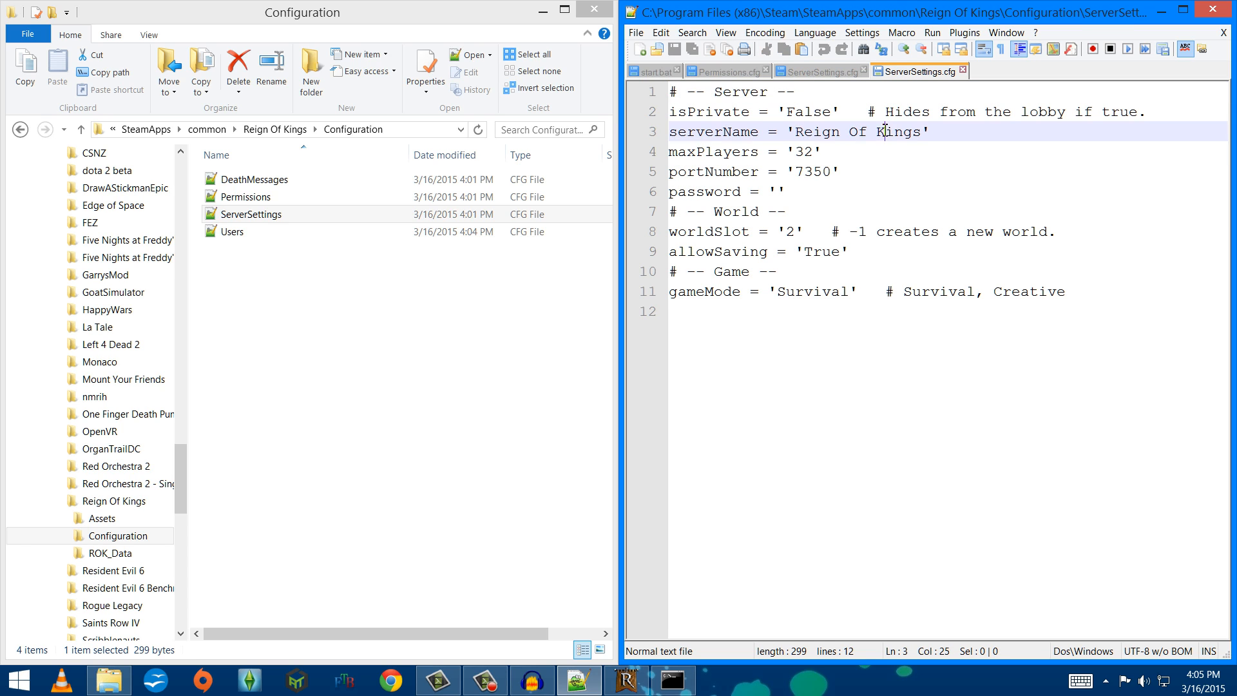
pyautogui.hotkey('ctrl', 'a')
pyautogui.hotkey('ctrl', 'v')
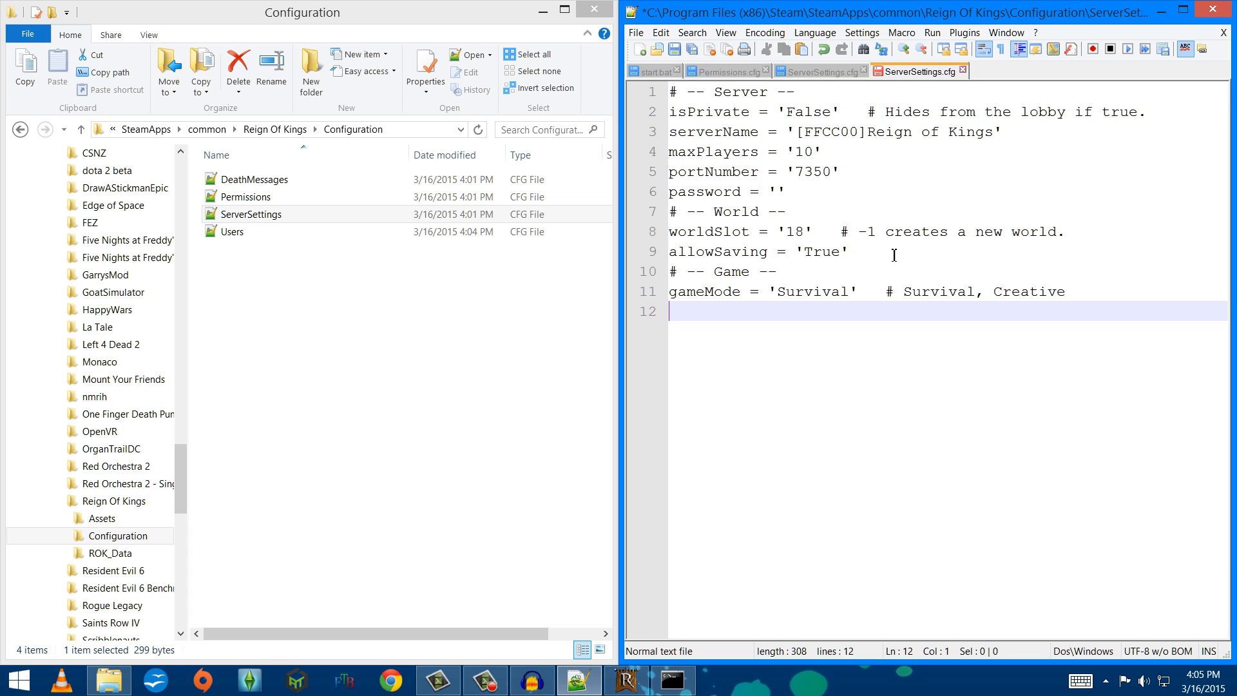
pyautogui.hotkey('ctrl', 's')
pyautogui.click(962, 70)
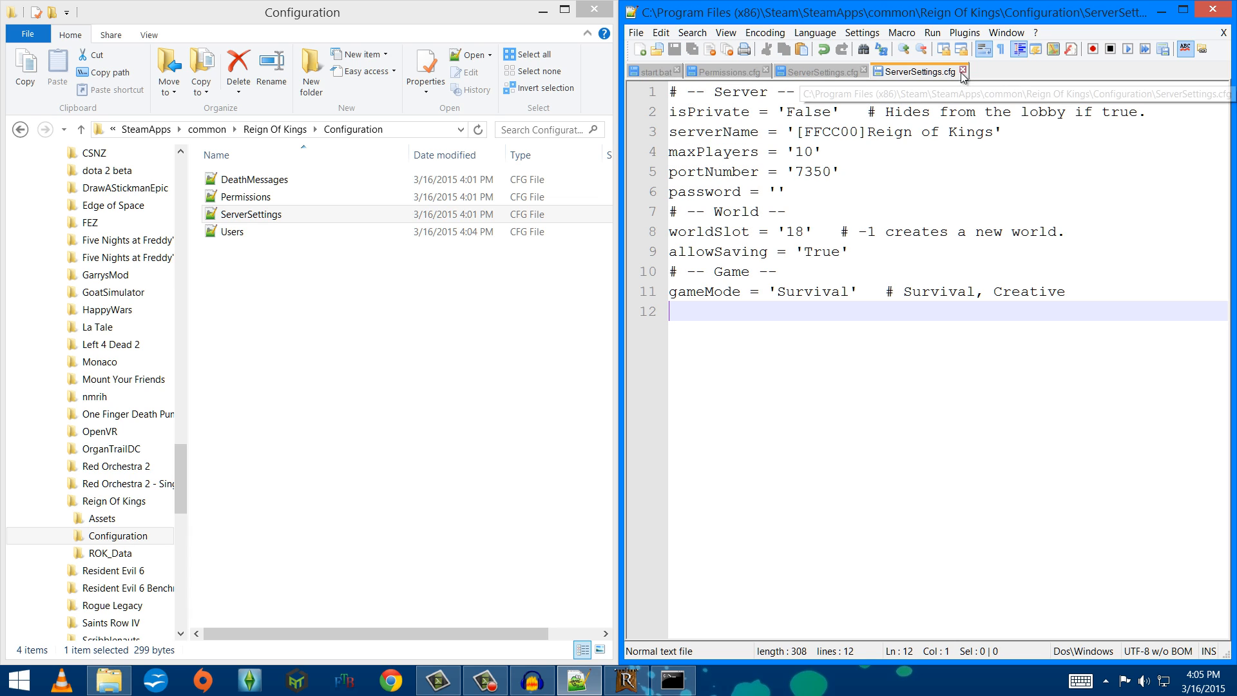
pyautogui.click(866, 70)
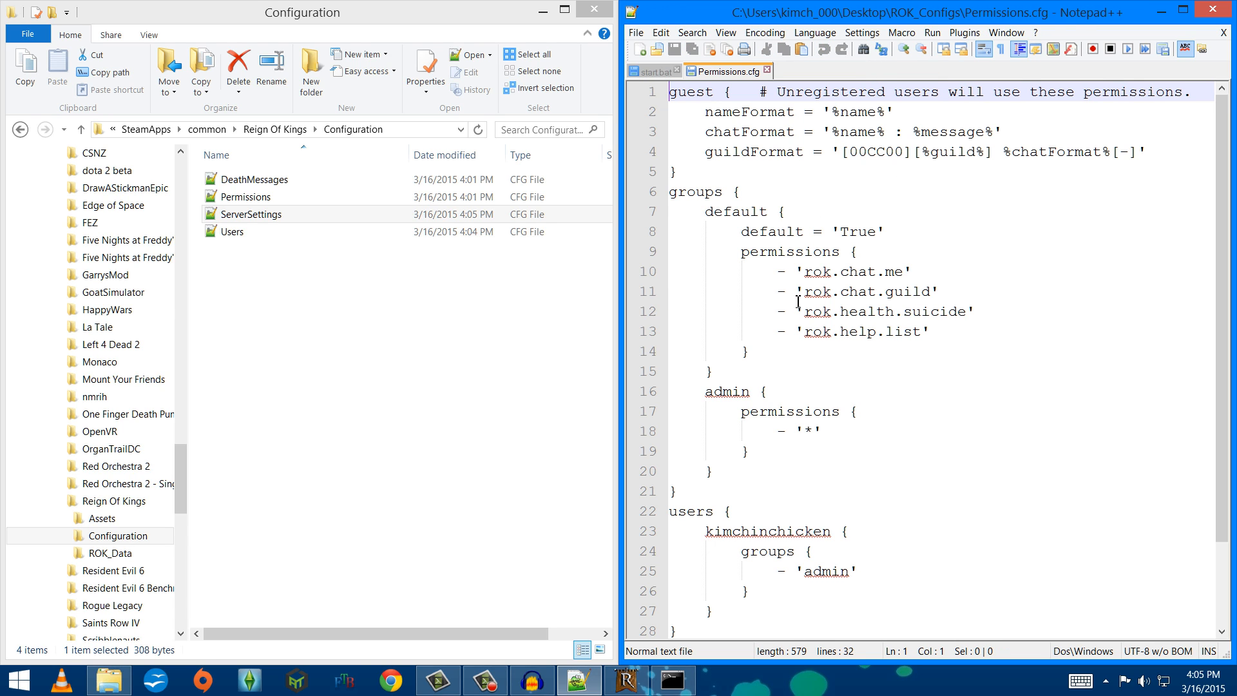
# Examine the prepared Permissions.cfg, including the user entry, the guildFormat colour code and the group permissions
pyautogui.doubleClick(776, 531)
pyautogui.click(777, 530)
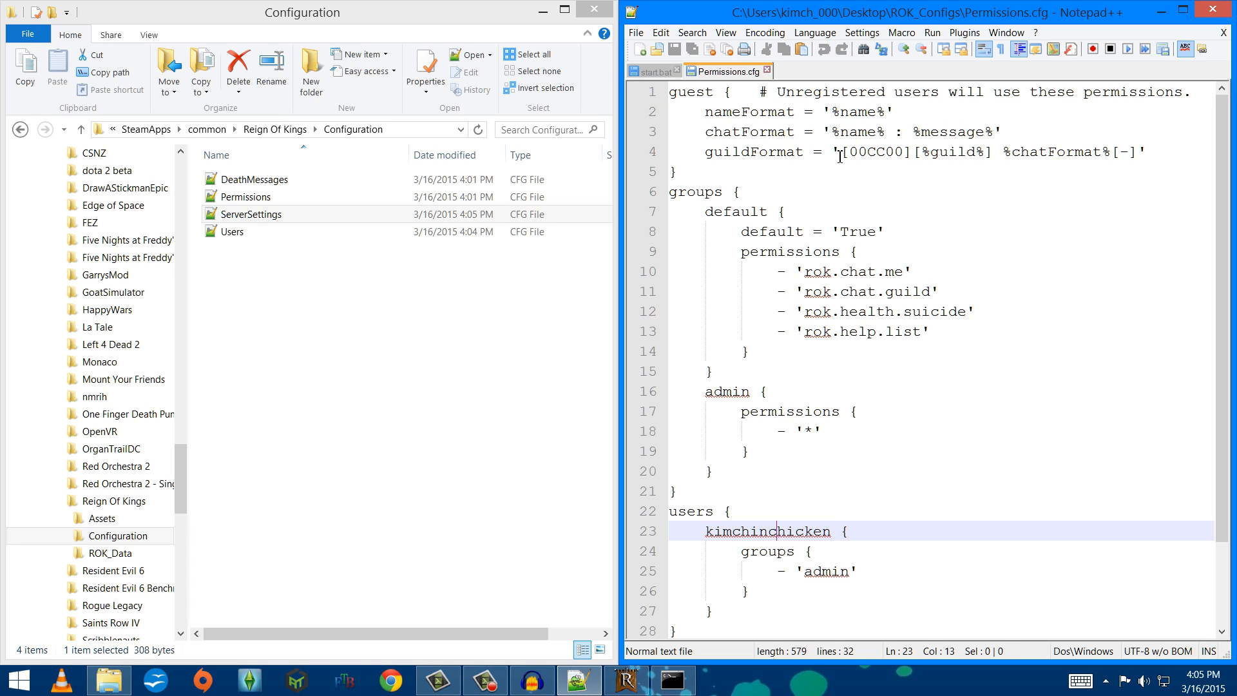
pyautogui.moveTo(839, 156); pyautogui.dragTo(915, 153)
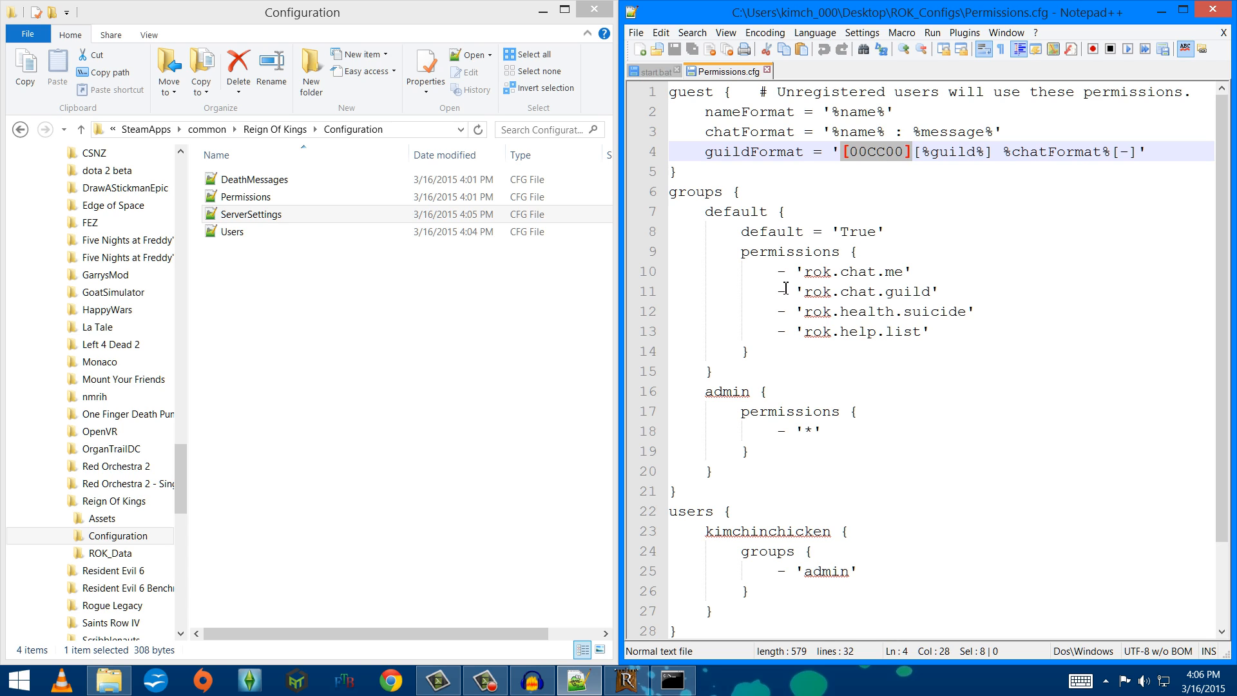
pyautogui.scroll(-2, 785, 288)
pyautogui.scroll(2, 785, 297)
pyautogui.scroll(-2, 795, 366)
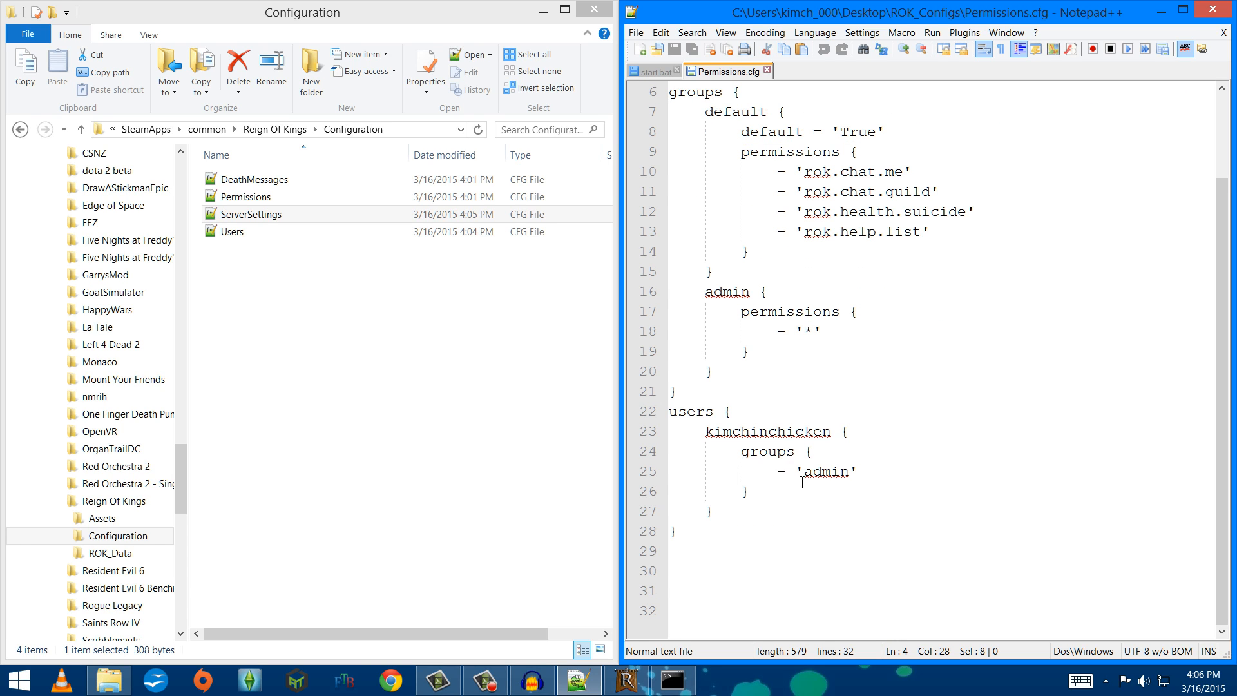
# Change the username of the admin entry under users in the prepared Permissions.cfg to the player's own username
pyautogui.click(807, 474)
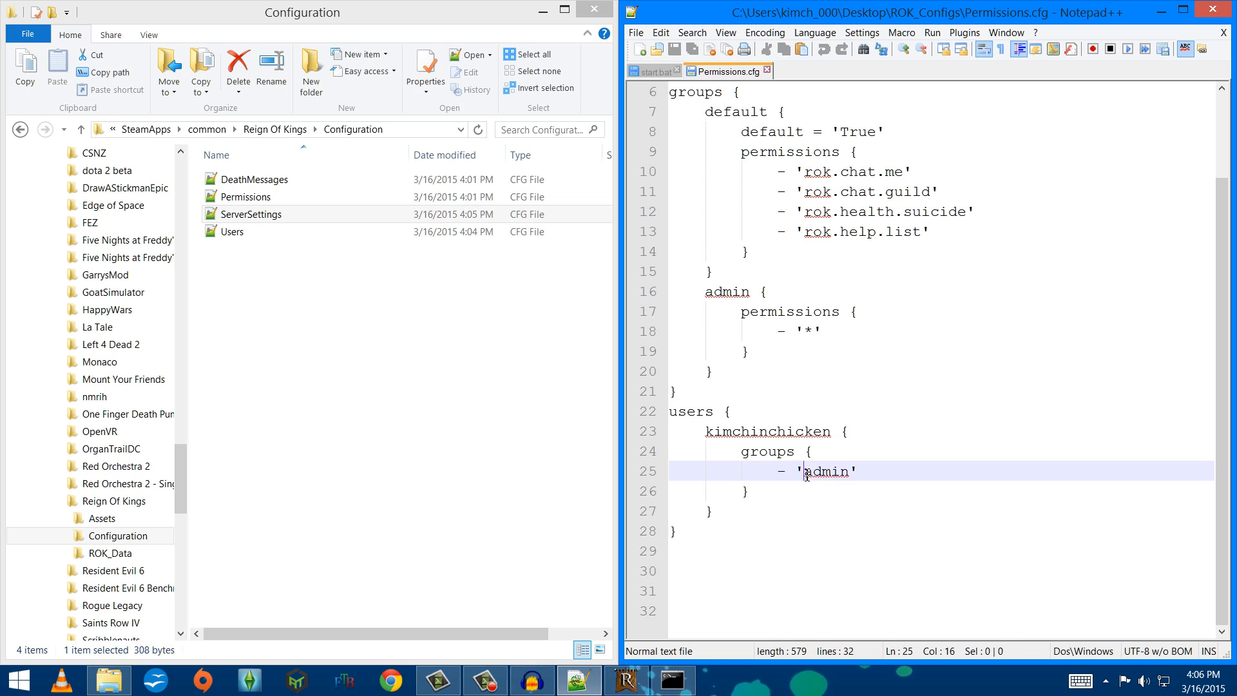
pyautogui.click(684, 422)
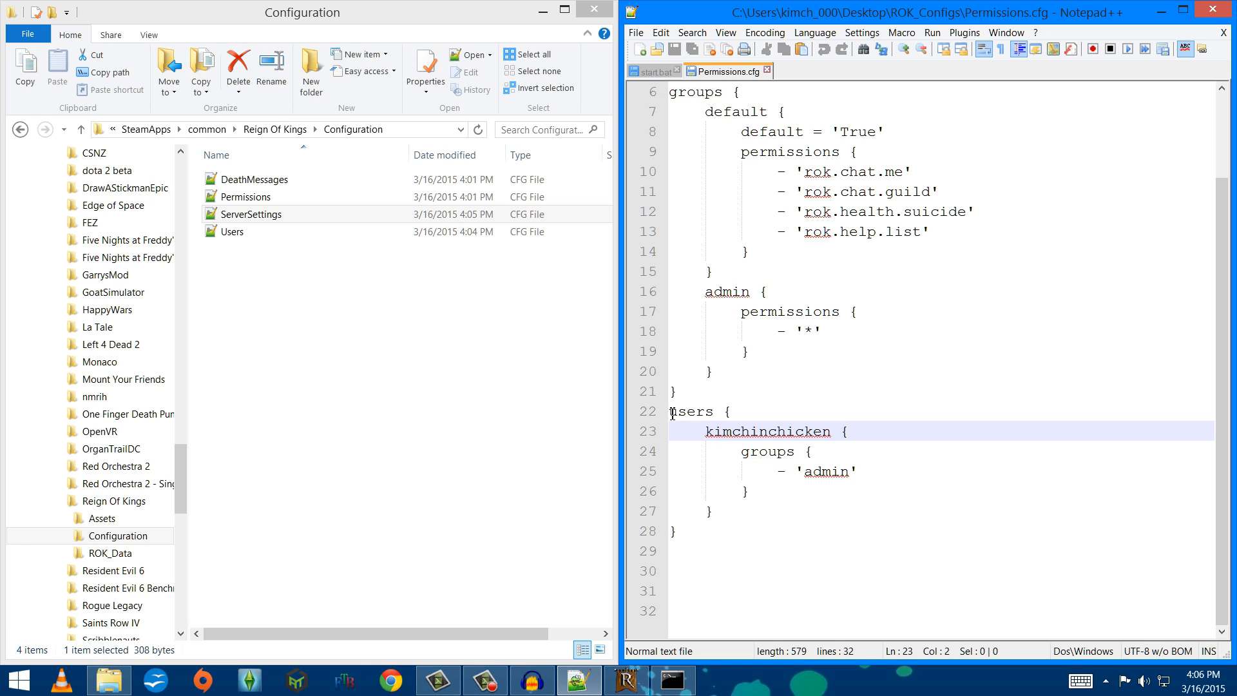
pyautogui.click(749, 459)
pyautogui.click(822, 471)
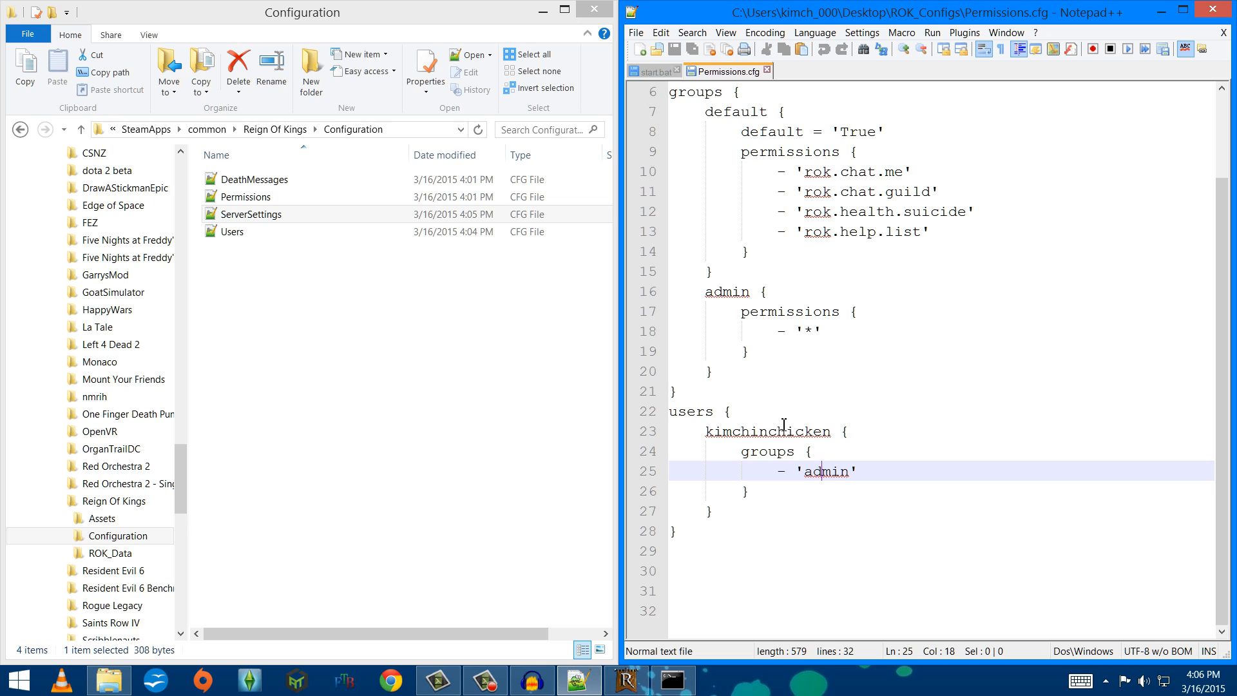
pyautogui.moveTo(768, 431); pyautogui.dragTo(831, 433)
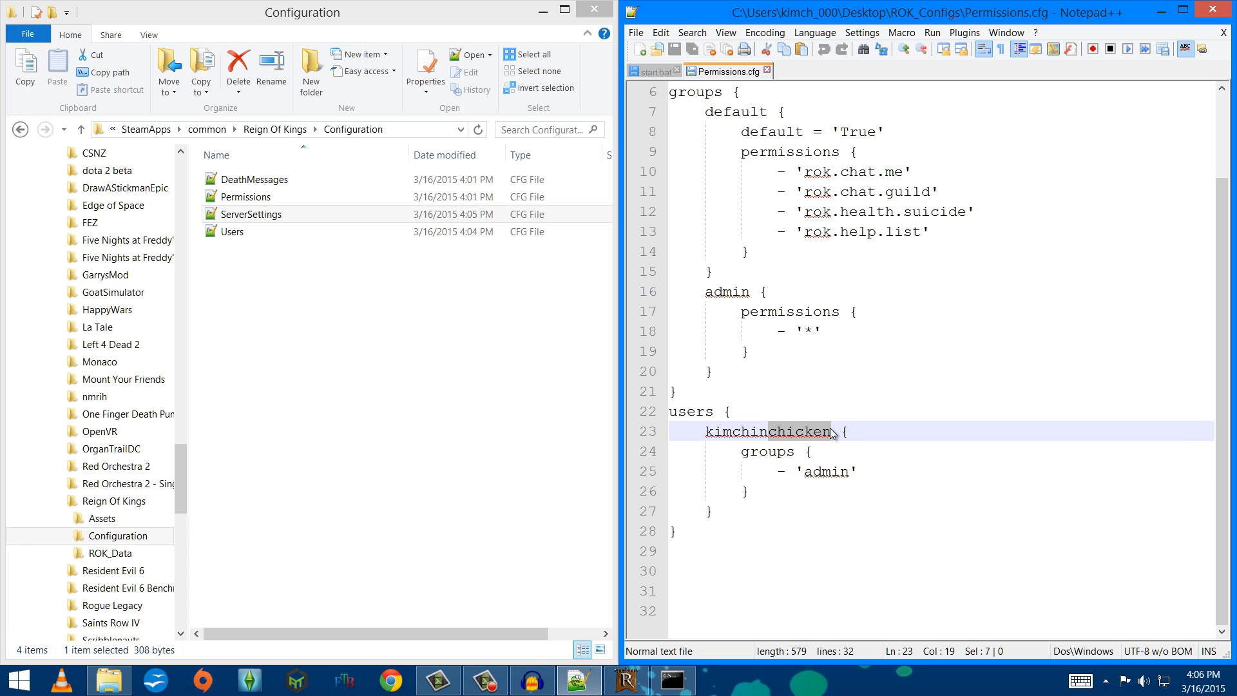
pyautogui.write('tamales')
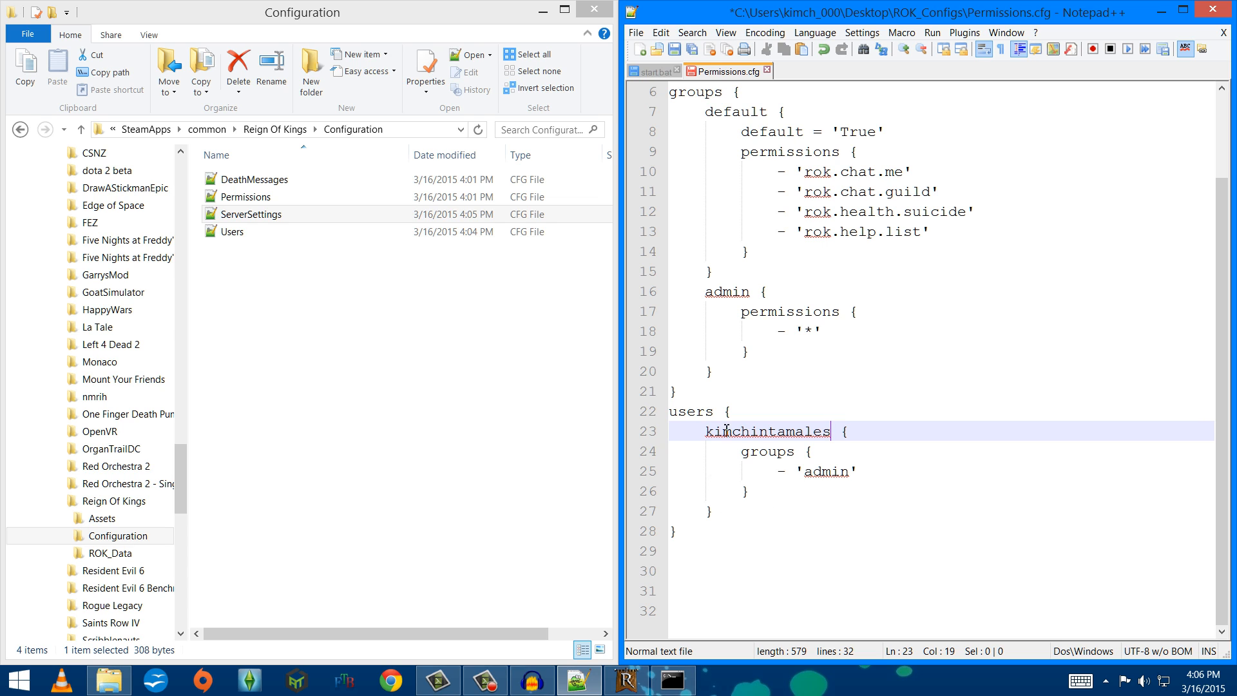
# Replace the contents of the server's Permissions.cfg with the edited desktop version and save it
pyautogui.doubleClick(248, 197)
pyautogui.click(708, 72)
pyautogui.click(721, 187)
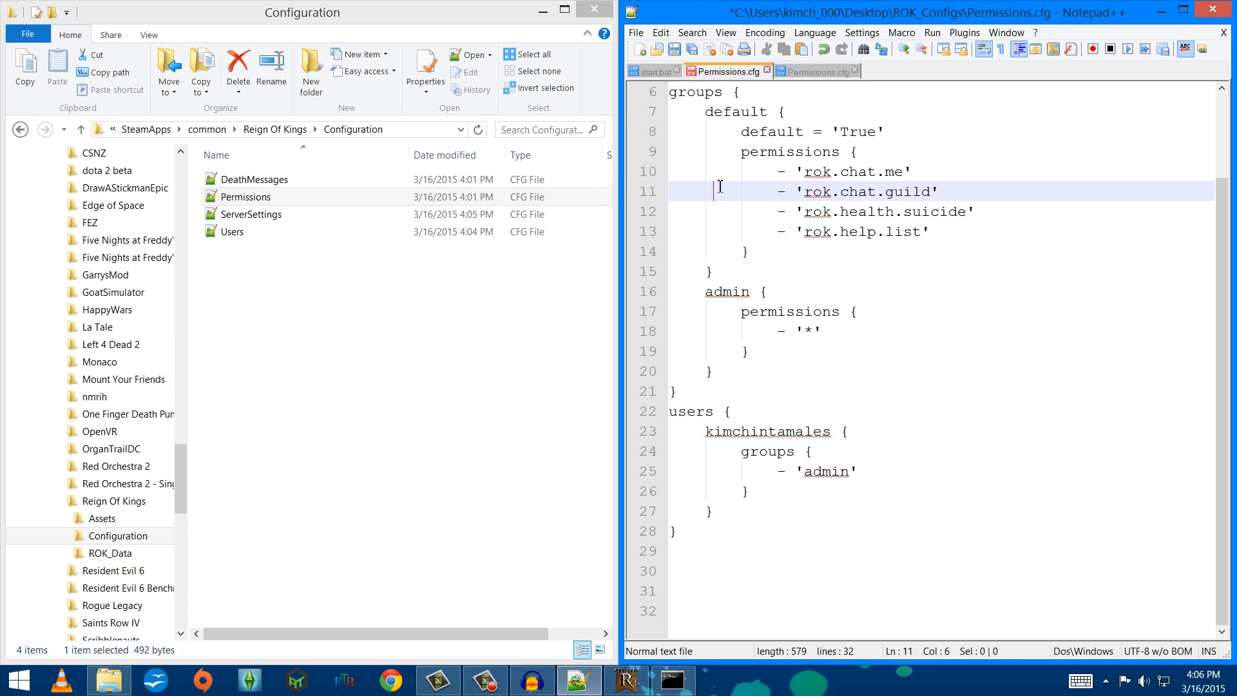
pyautogui.hotkey('ctrl', 'a')
pyautogui.hotkey('ctrl', 'c')
pyautogui.click(802, 71)
pyautogui.click(824, 163)
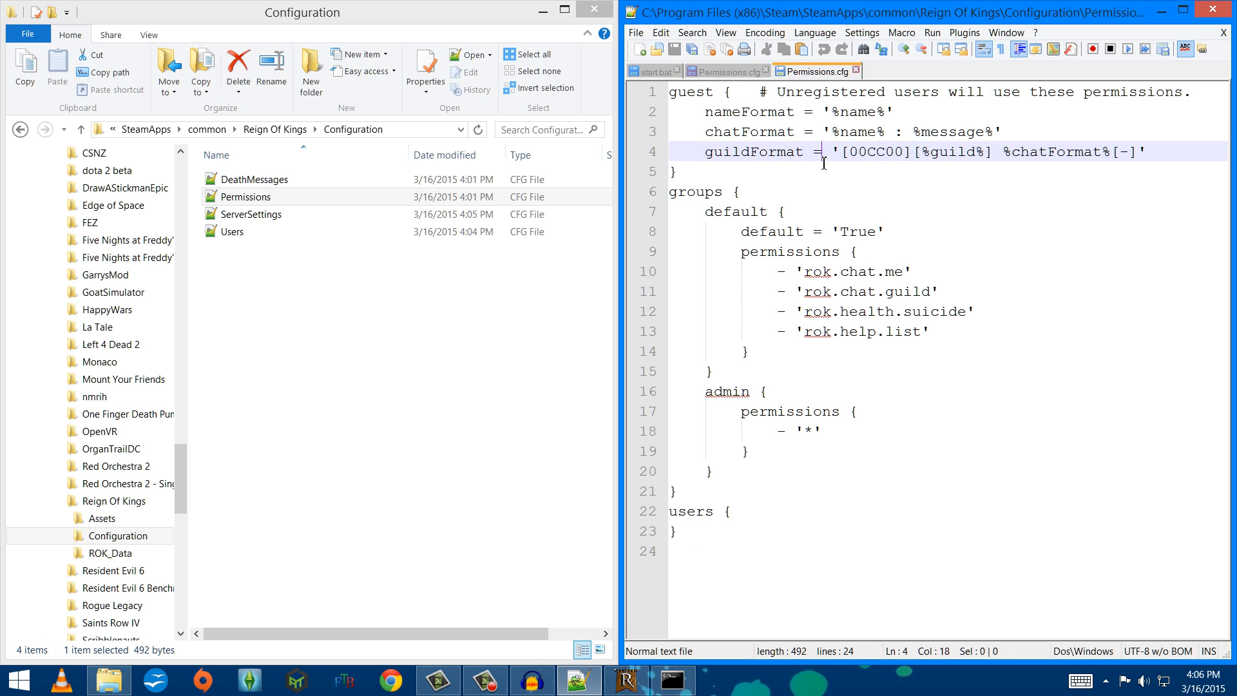
pyautogui.hotkey('ctrl', 'a')
pyautogui.hotkey('ctrl', 'v')
pyautogui.hotkey('ctrl', 's')
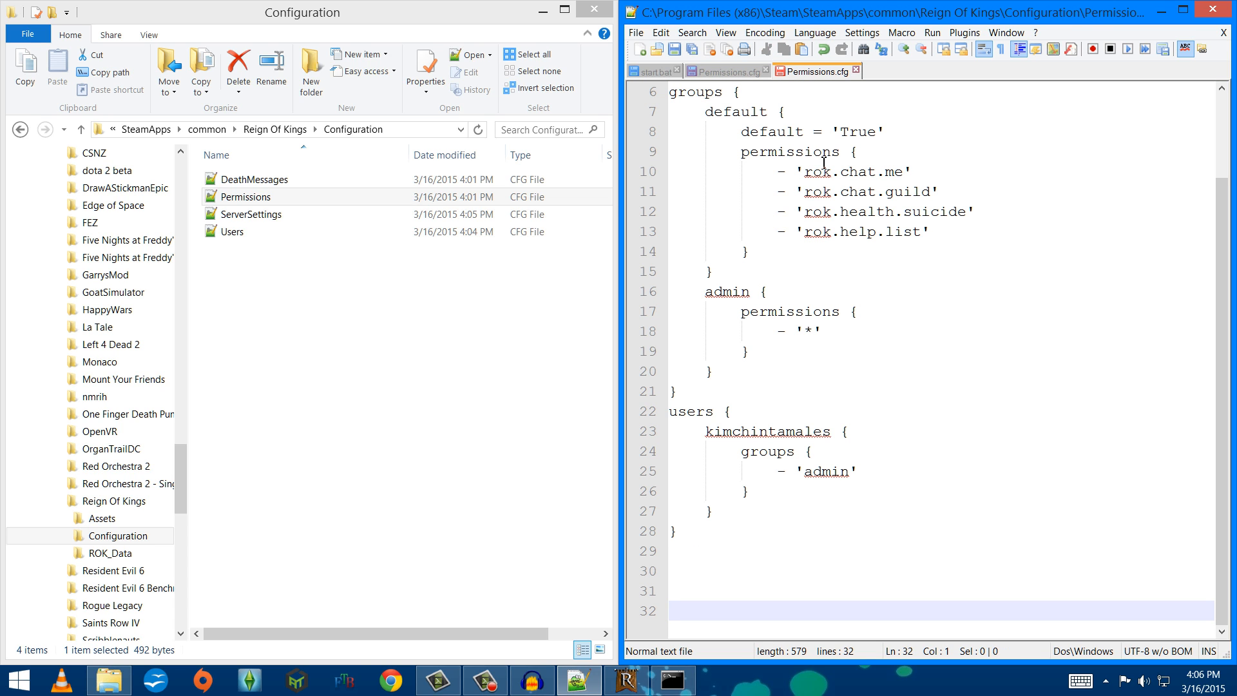
# Close the desktop Permissions.cfg without saving, then close start.bat and the text editor
pyautogui.click(766, 70)
pyautogui.click(675, 404)
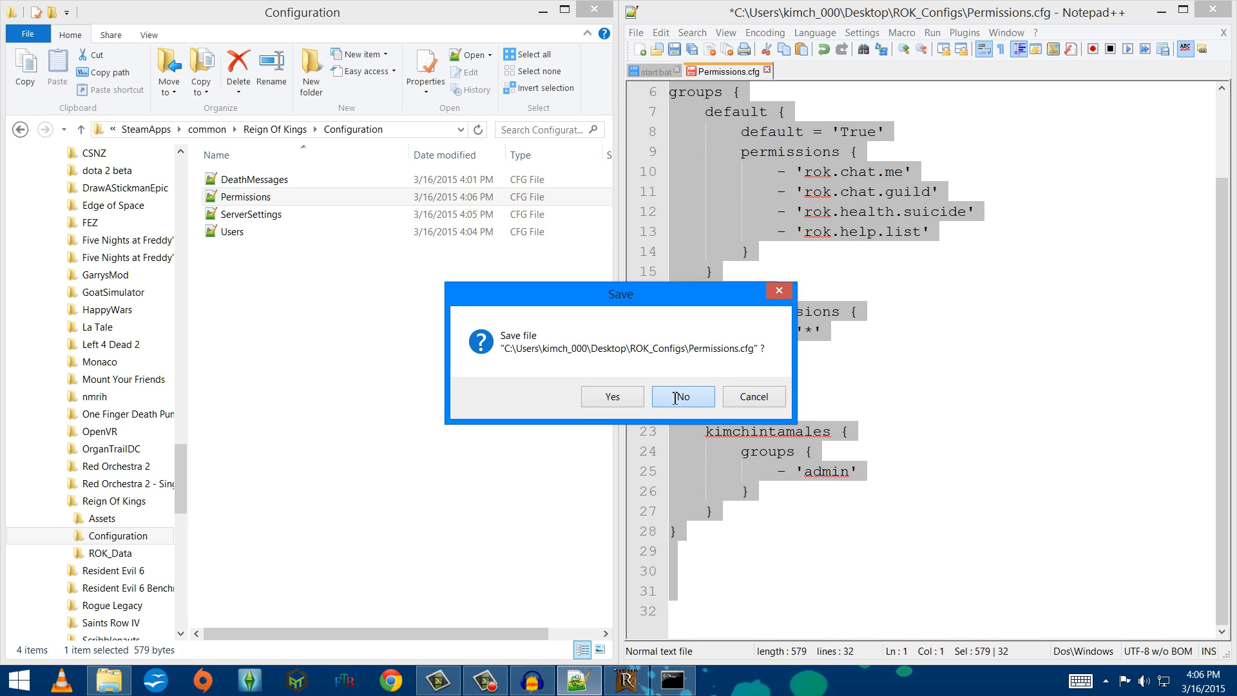
pyautogui.click(677, 70)
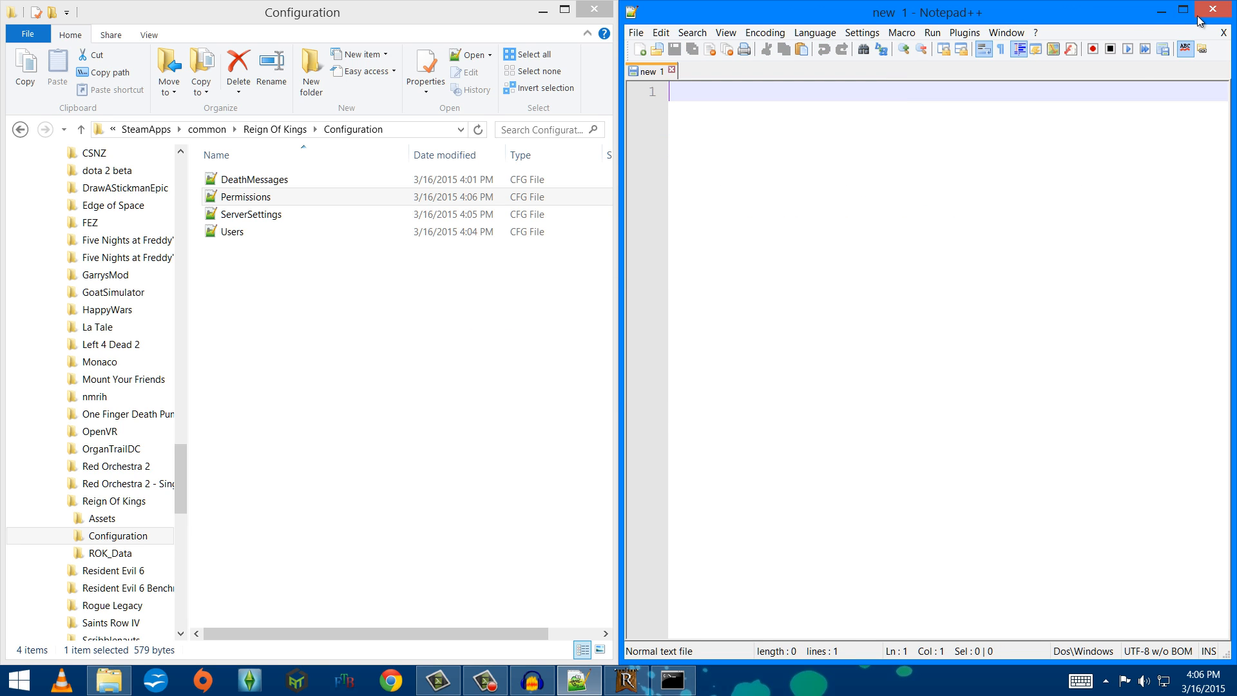
pyautogui.click(1212, 9)
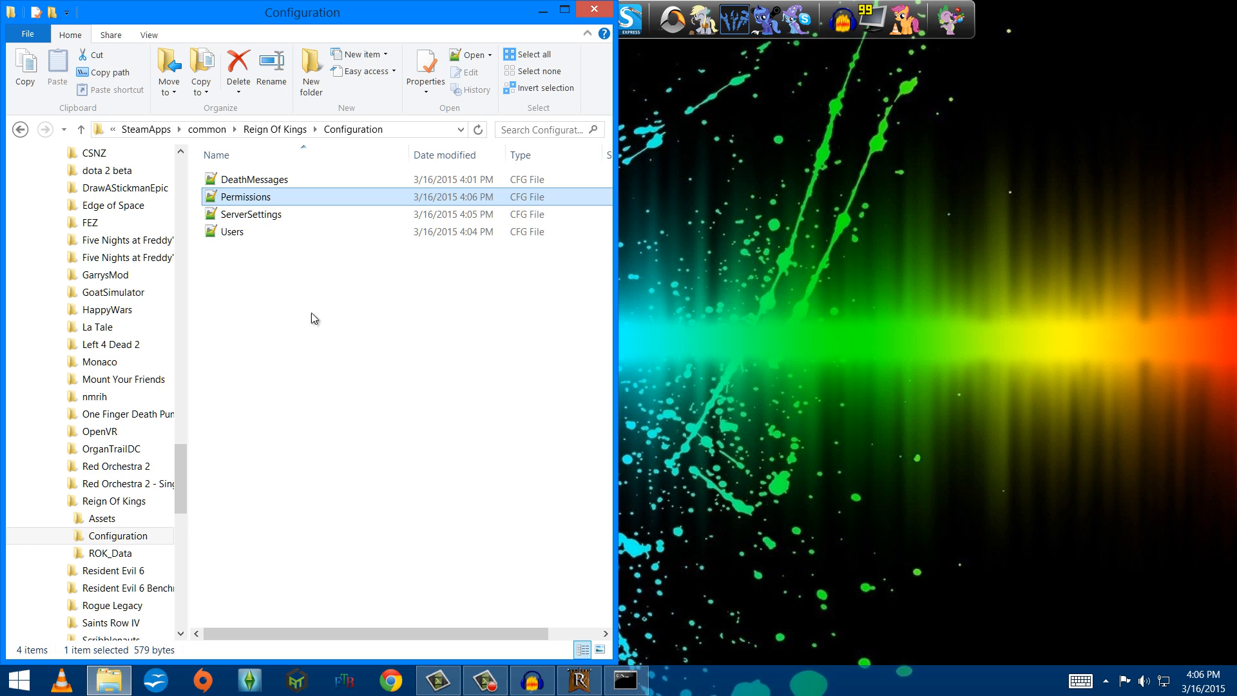
# Return to the Reign Of Kings folder and bring up the server's command window to read its shutdown instructions
pyautogui.click(20, 128)
pyautogui.click(297, 230)
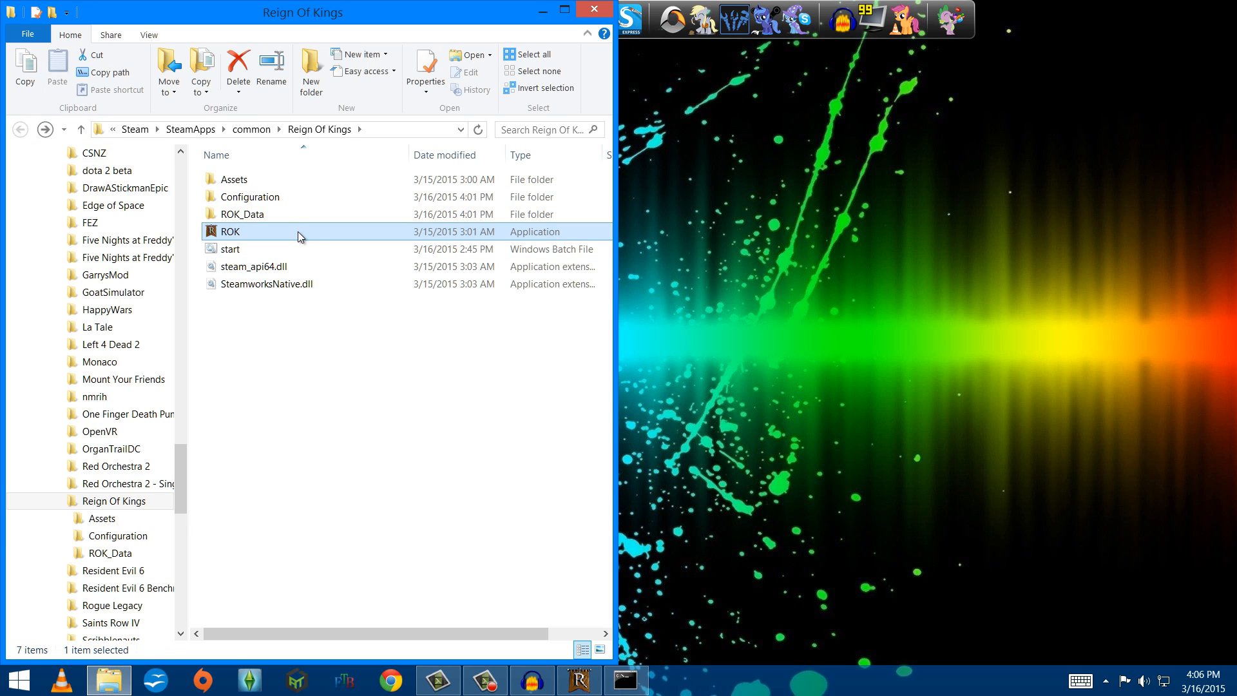
pyautogui.click(615, 682)
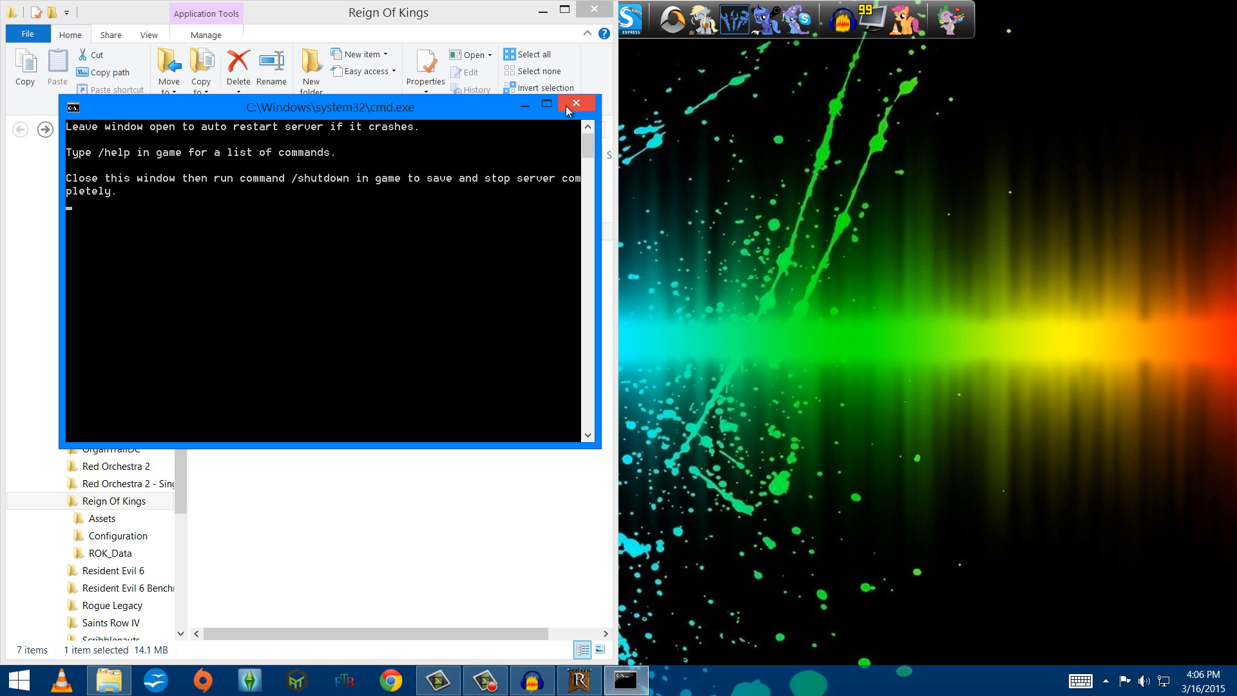
# Switch to the game, open the server lobby and connect to localhost on port 7350
pyautogui.click(578, 679)
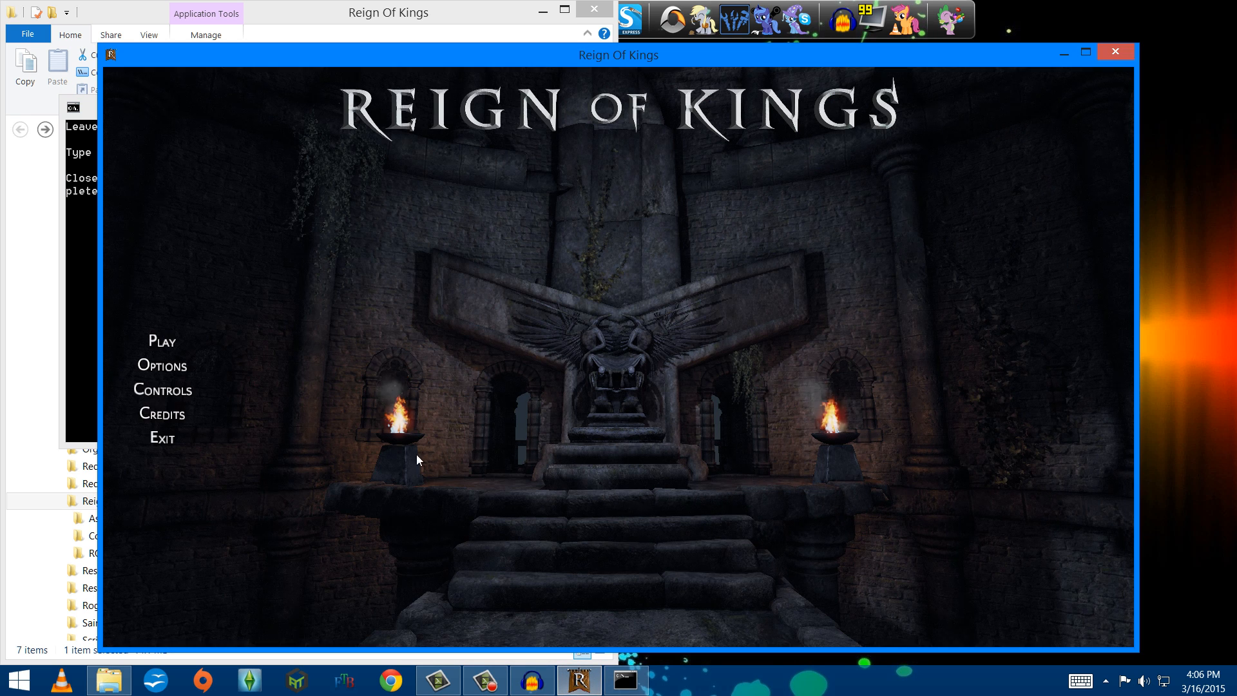
pyautogui.click(207, 335)
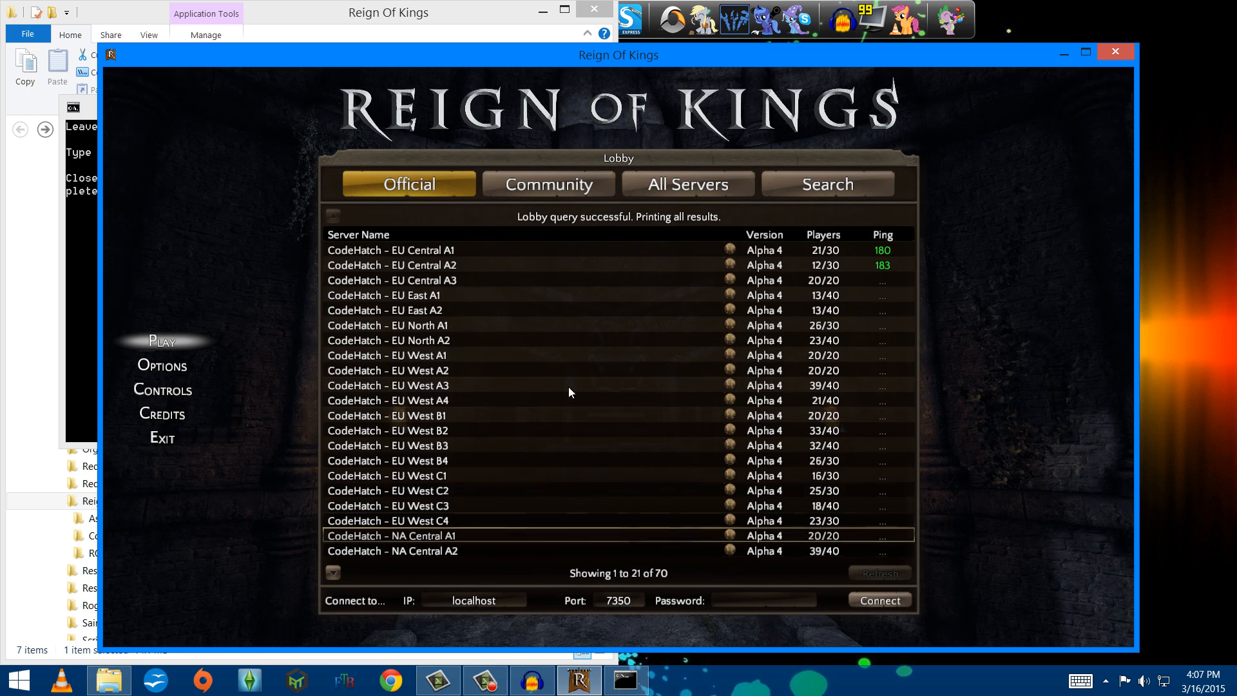
pyautogui.click(868, 604)
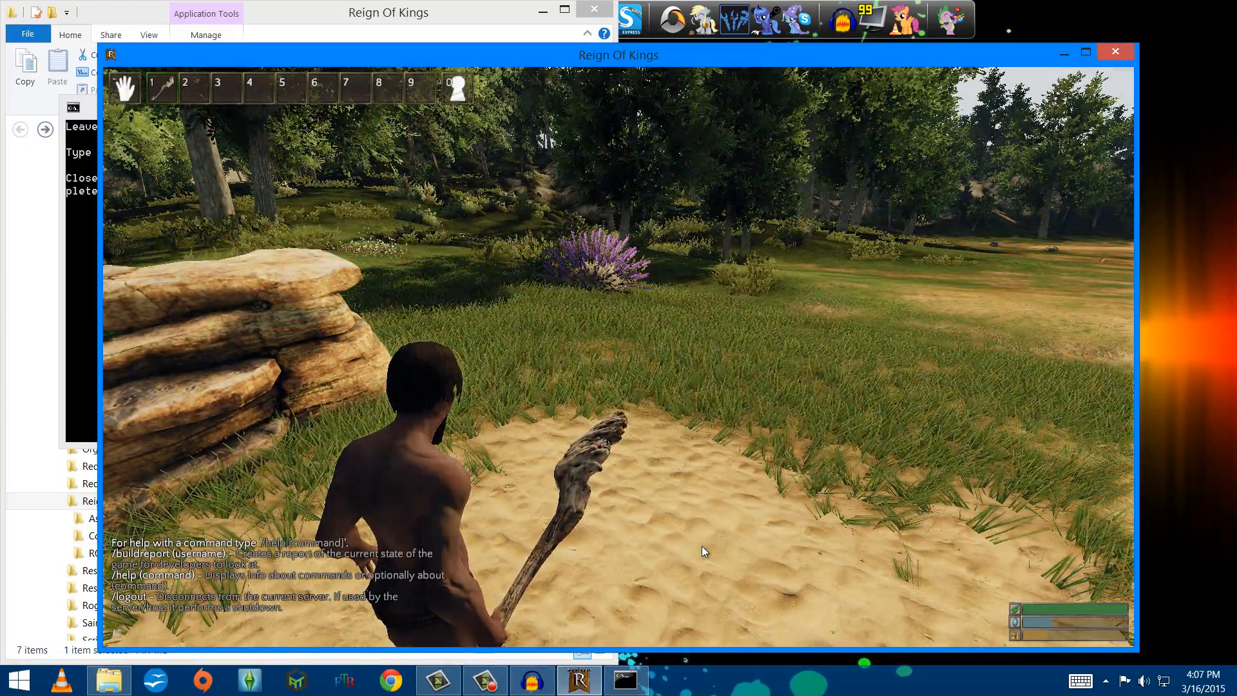
# Try to stop the server with the /shutdown command in the in-game chat
pyautogui.write('/shu')
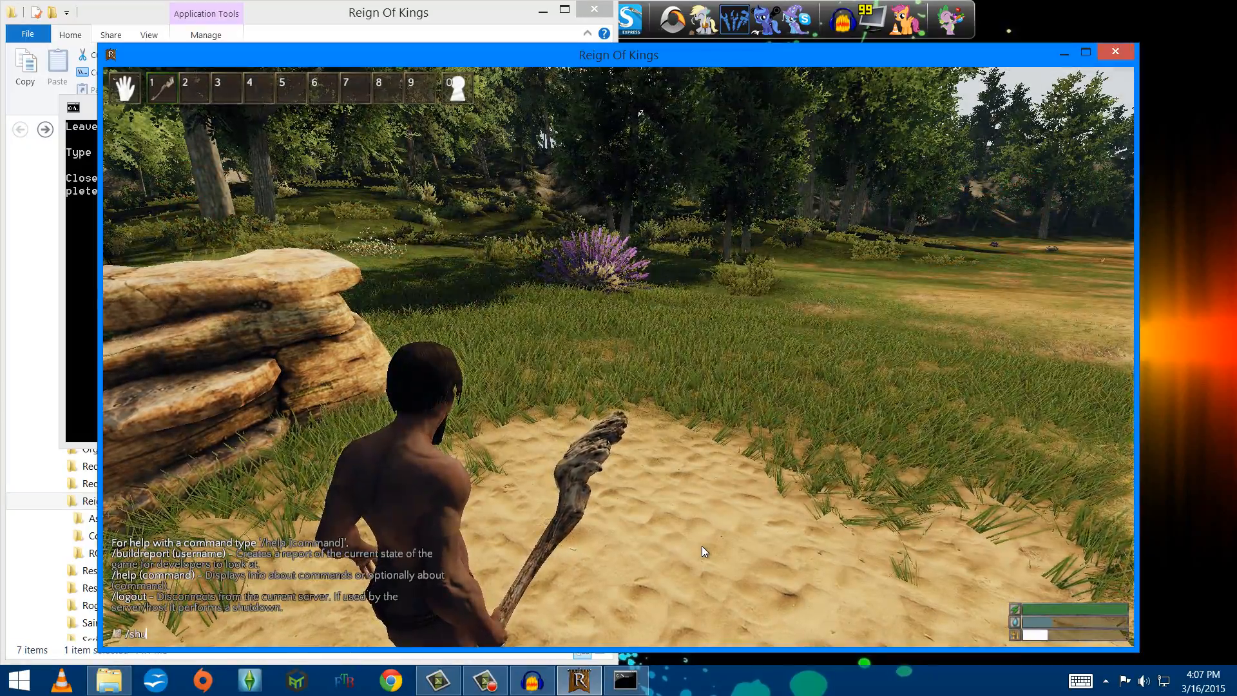
pyautogui.write('tdown')
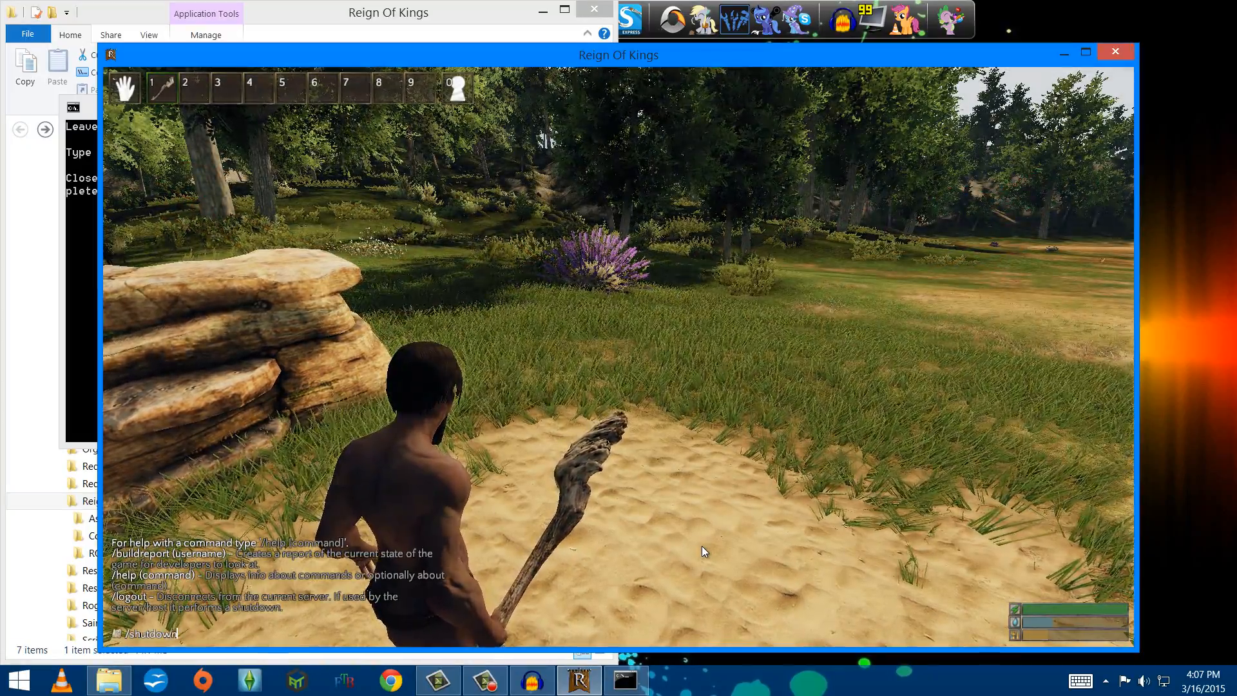
pyautogui.press('Return')
pyautogui.press('Return')
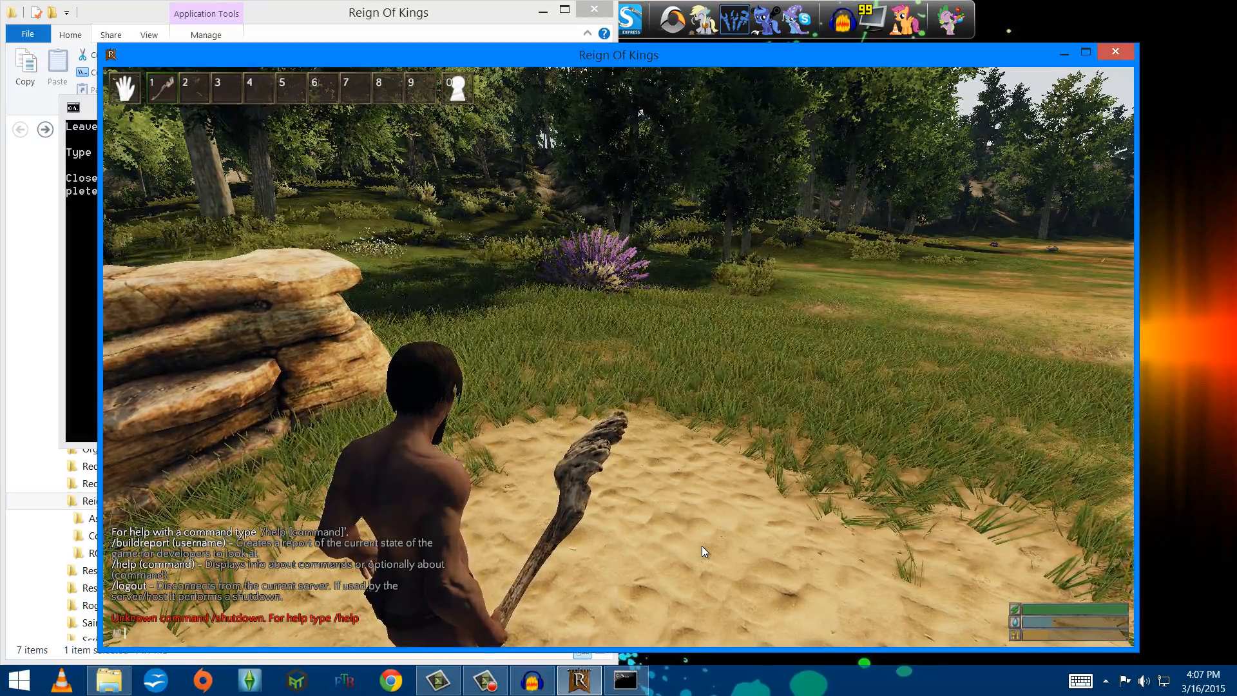
pyautogui.press('Return')
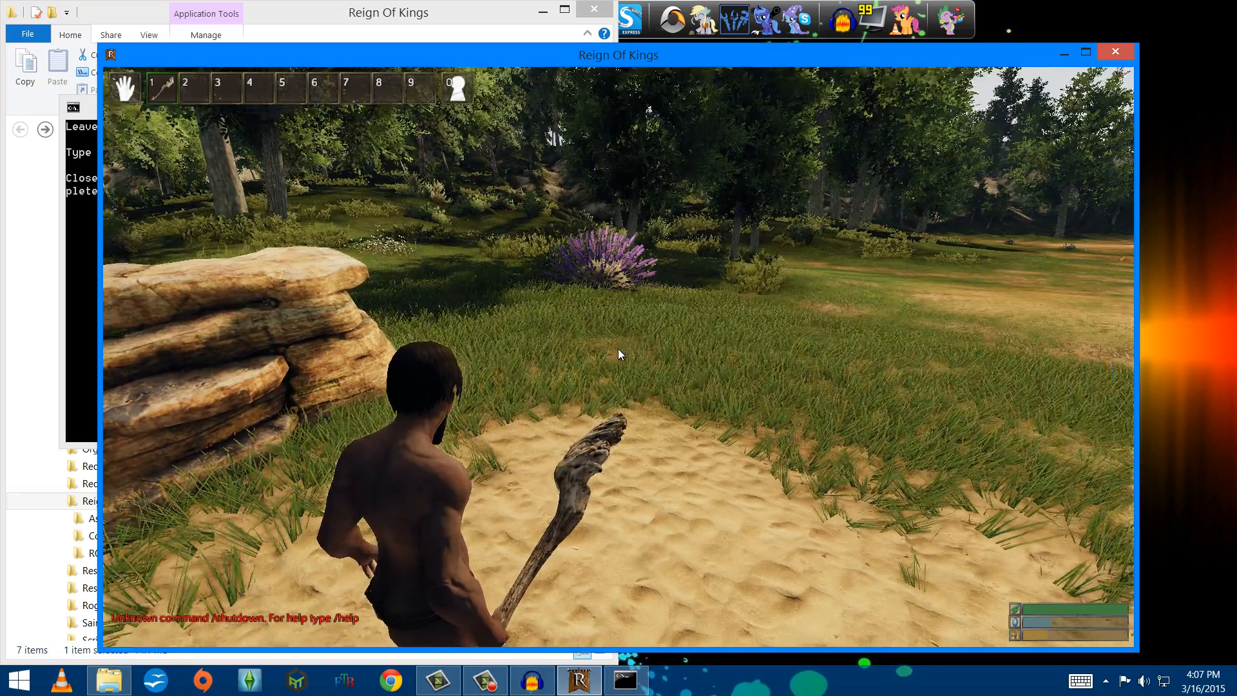
# Log out of the server to the game's main menu and minimize the game window
pyautogui.press('Escape')
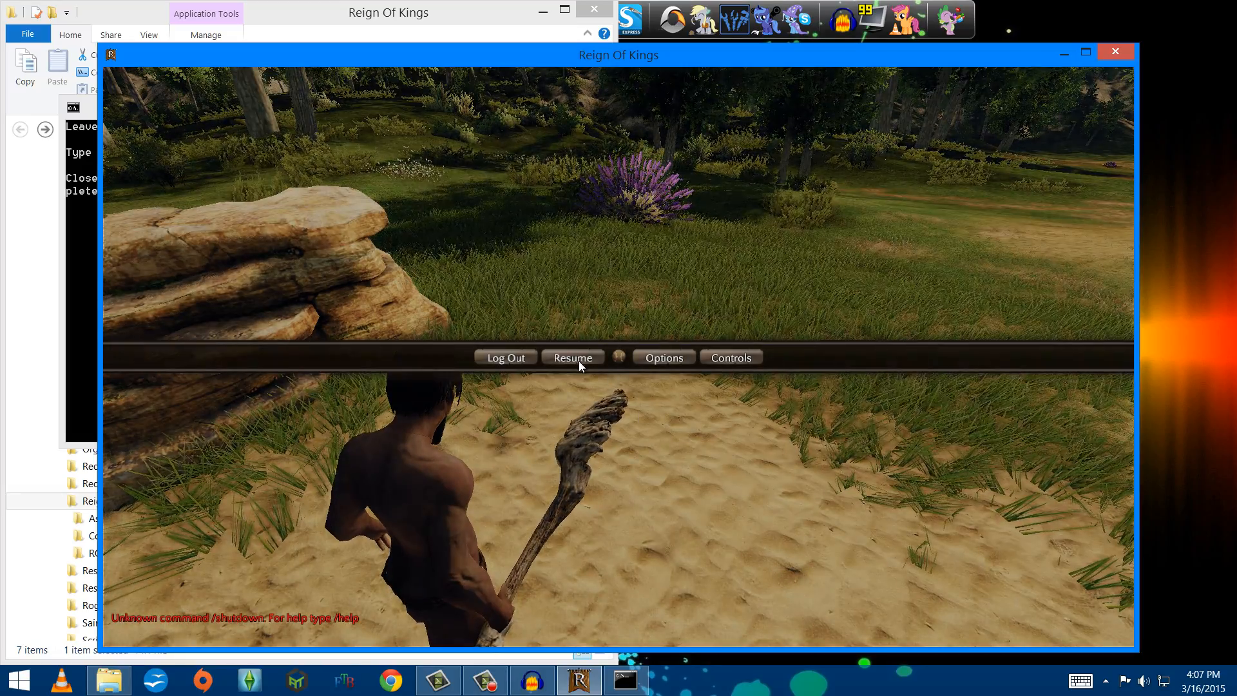
pyautogui.click(506, 357)
pyautogui.rightClick(802, 679)
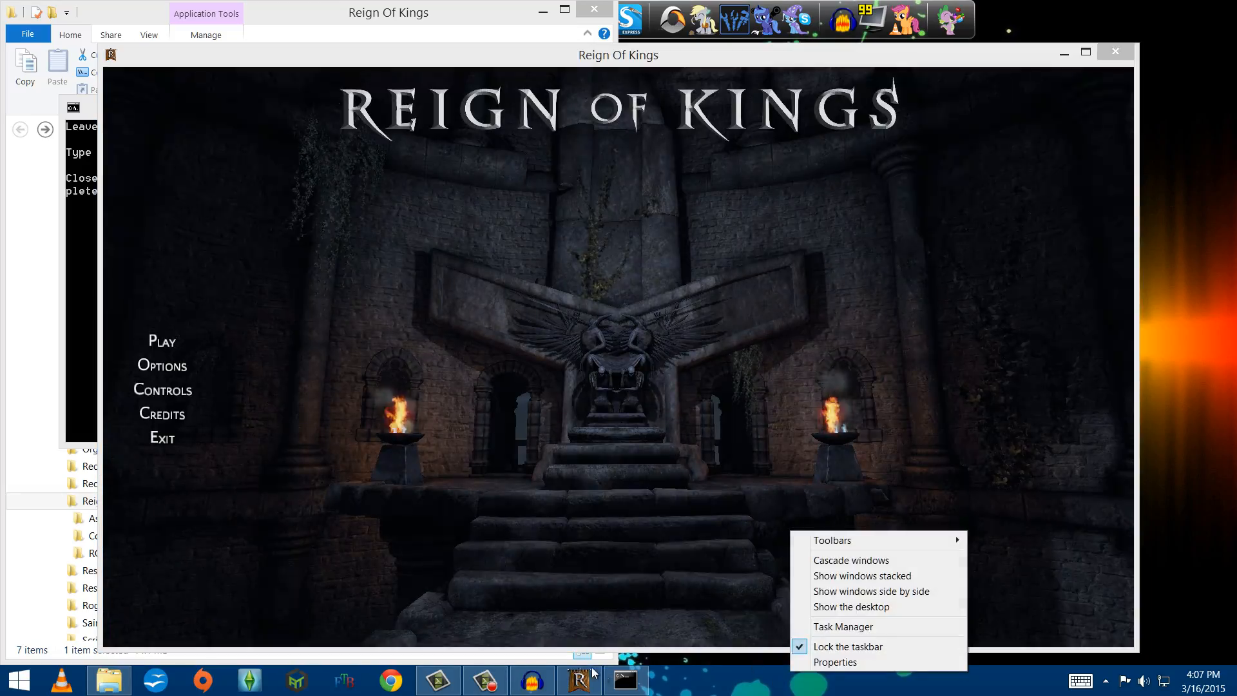
pyautogui.click(609, 680)
pyautogui.click(579, 680)
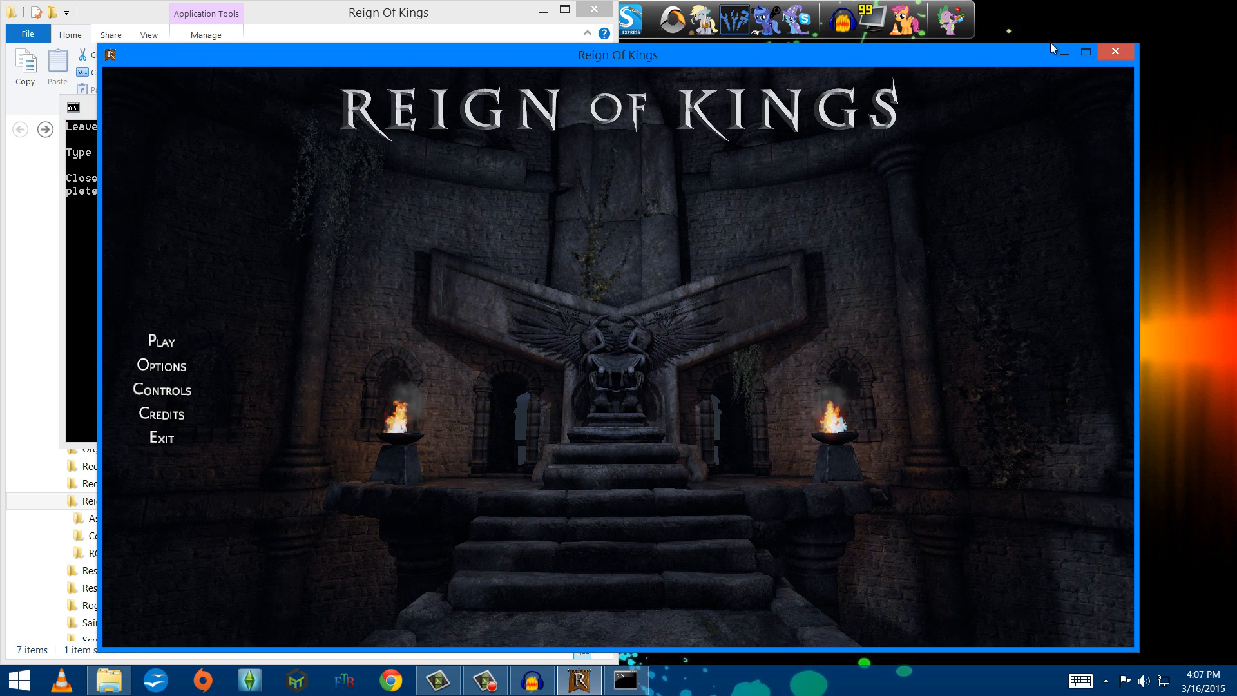
pyautogui.click(1064, 54)
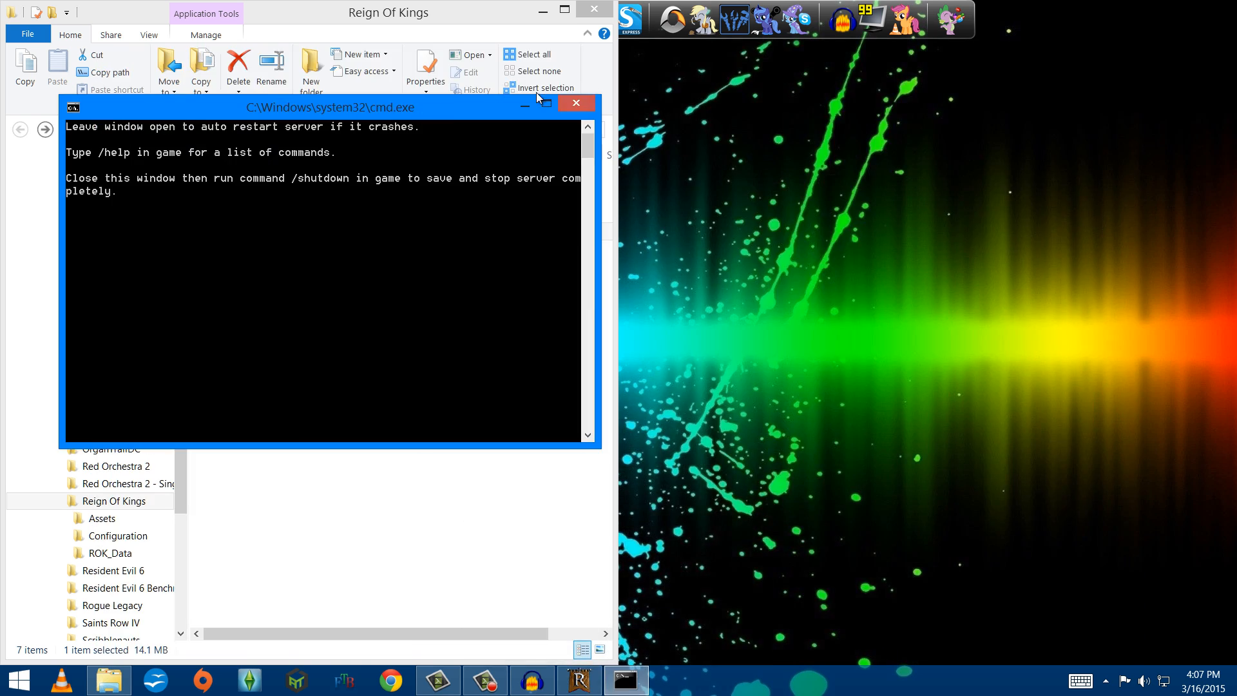
# Close the server's command window, then end the background ROK process in Task Manager and close Task Manager
pyautogui.click(576, 103)
pyautogui.rightClick(1035, 688)
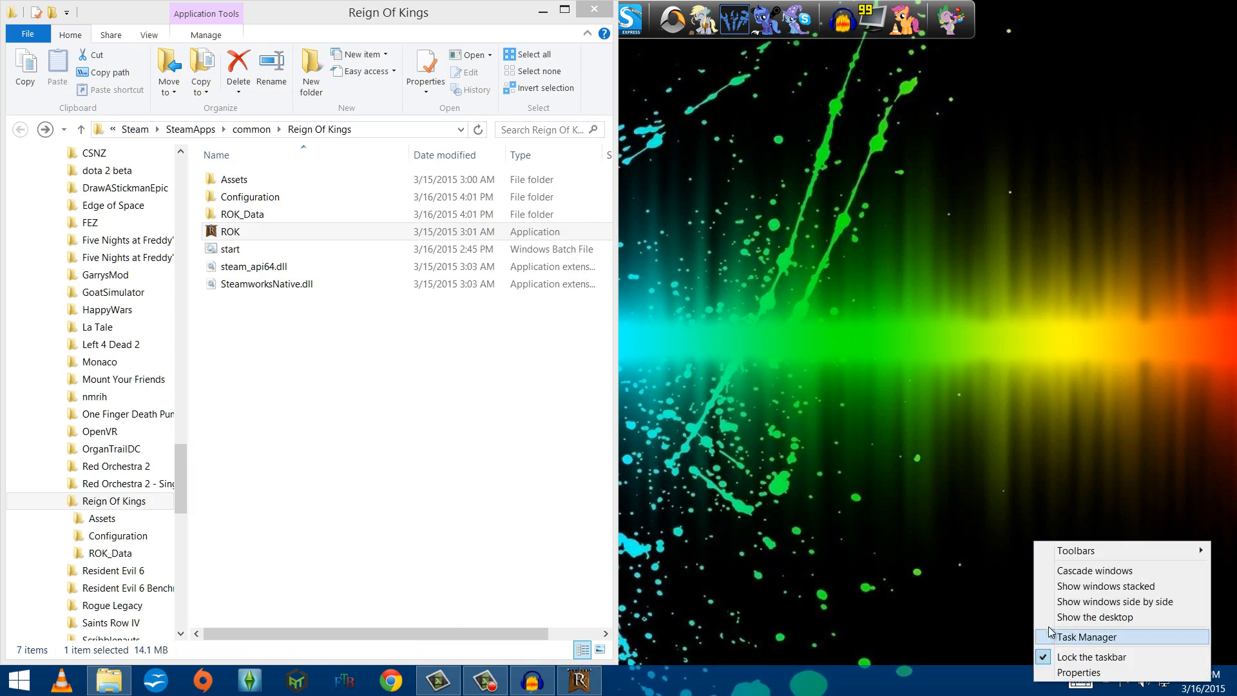
pyautogui.click(1069, 636)
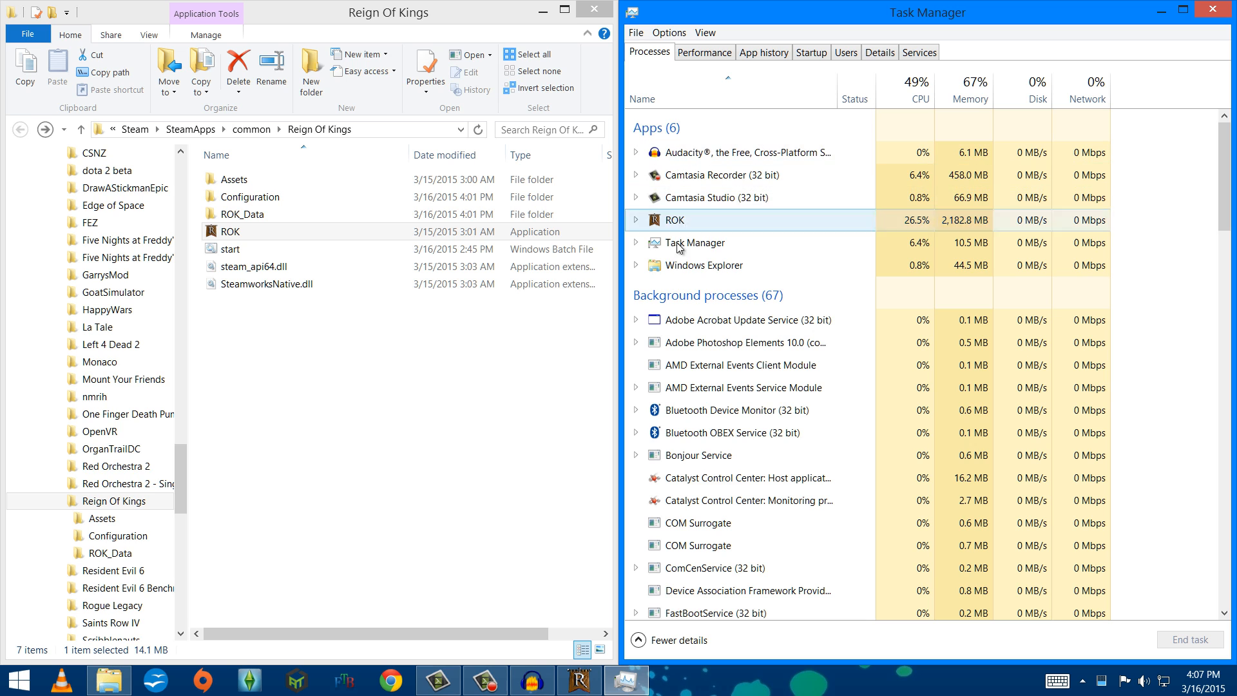
pyautogui.scroll(-3, 696, 322)
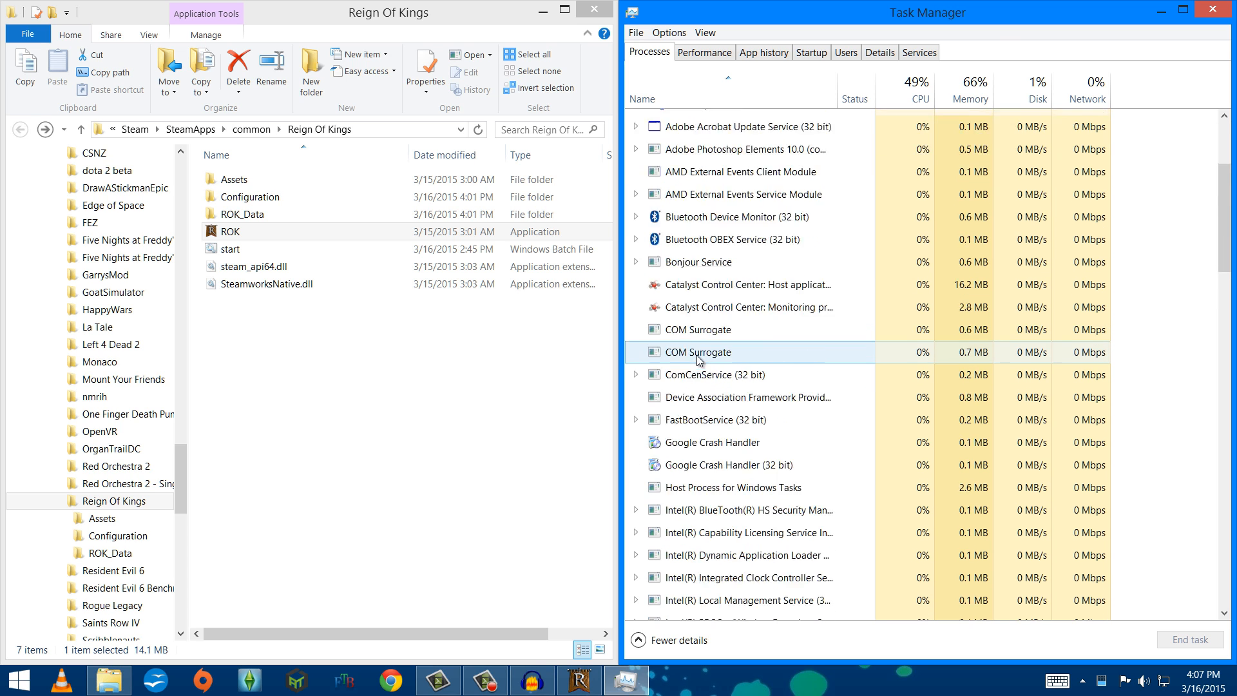
pyautogui.scroll(-8, 698, 359)
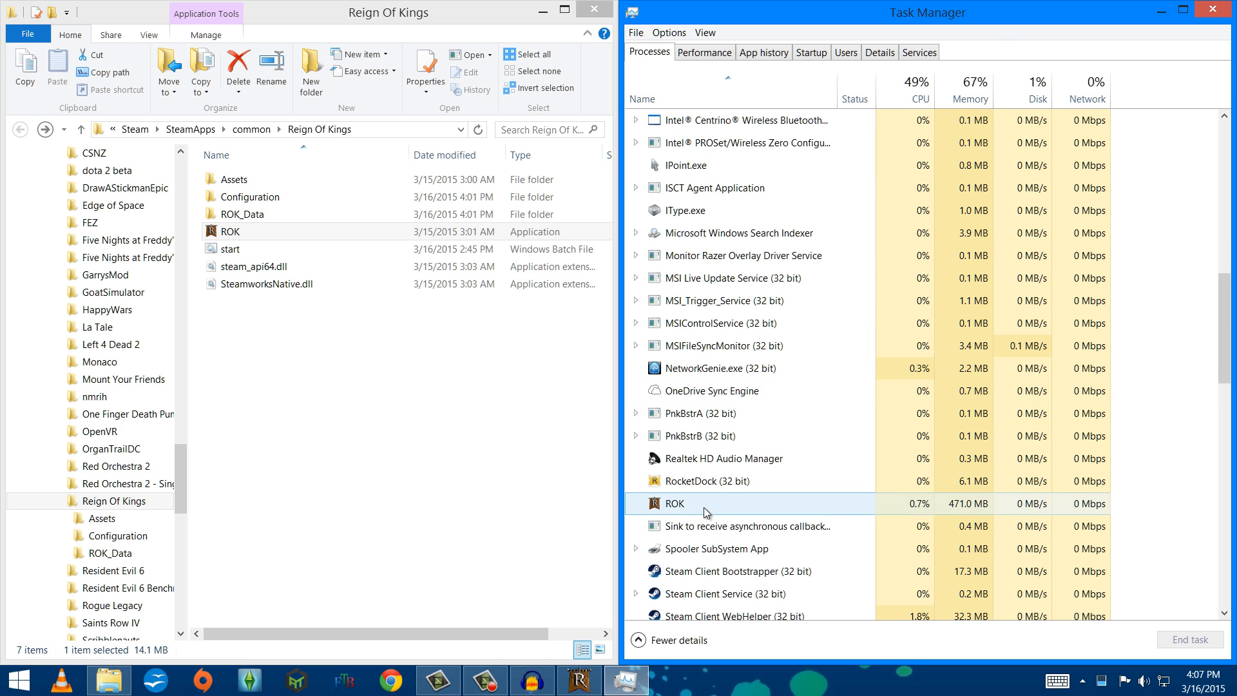
pyautogui.click(706, 510)
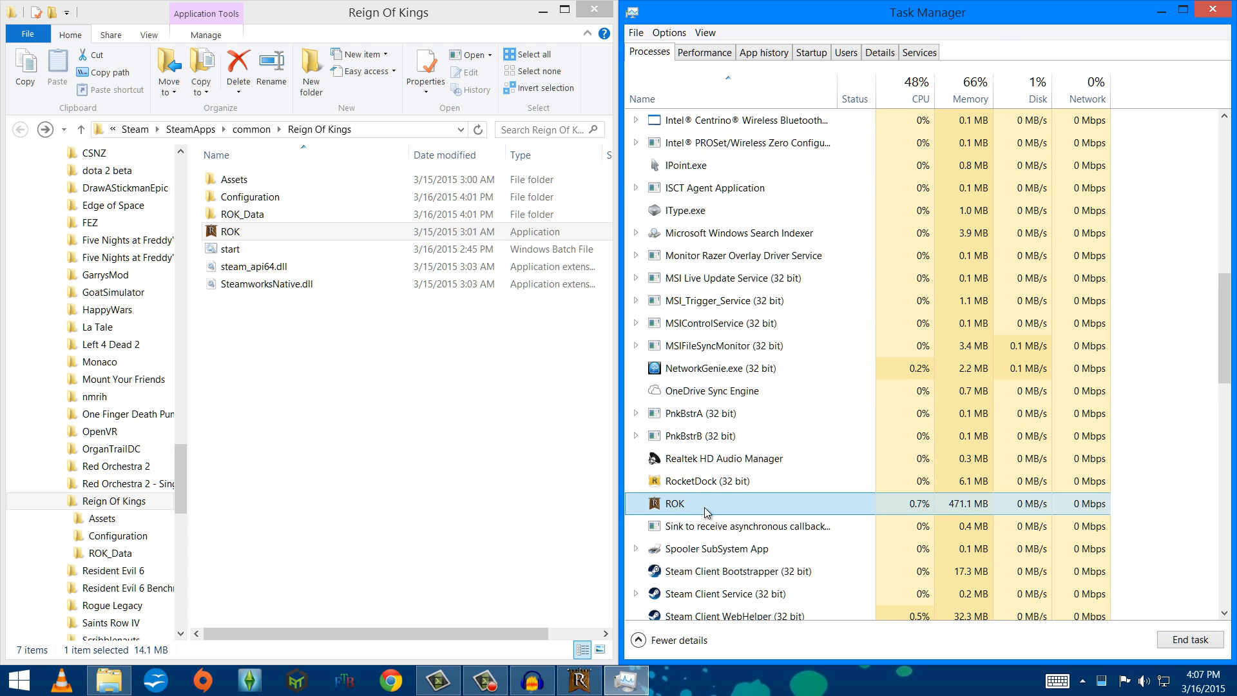
pyautogui.click(1164, 644)
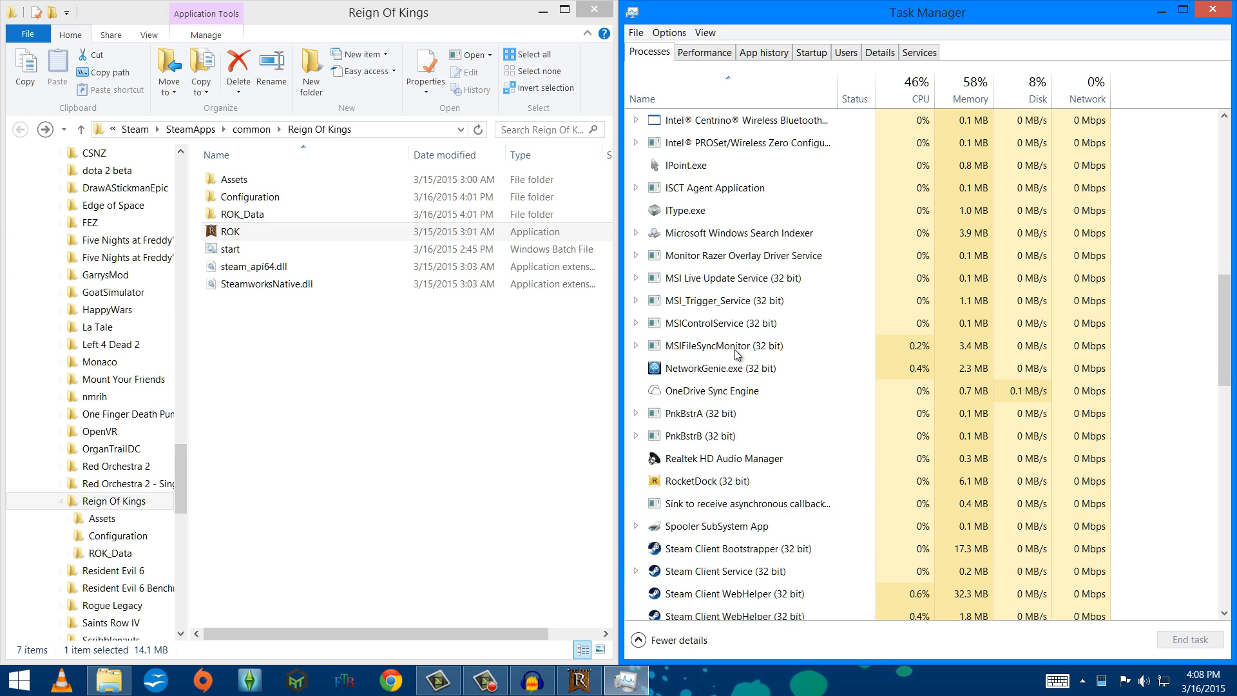
pyautogui.click(1212, 9)
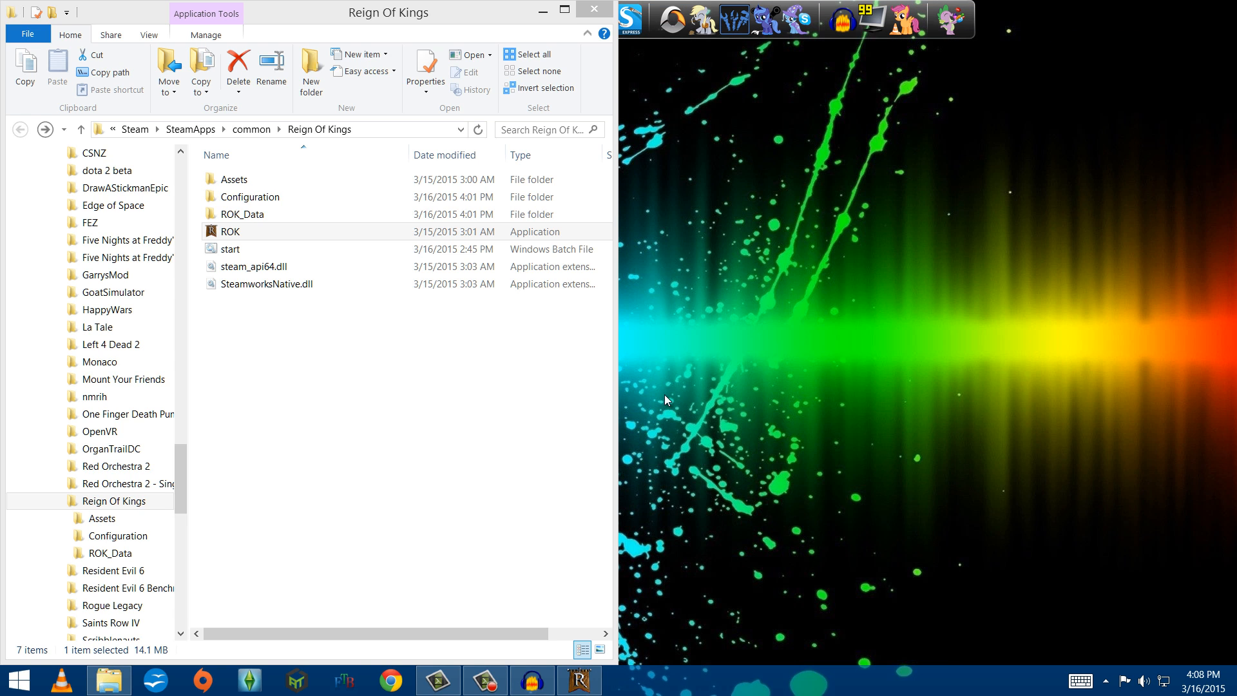
# Restart the server by running the start batch file in the Reign Of Kings folder
pyautogui.click(238, 233)
pyautogui.click(252, 250)
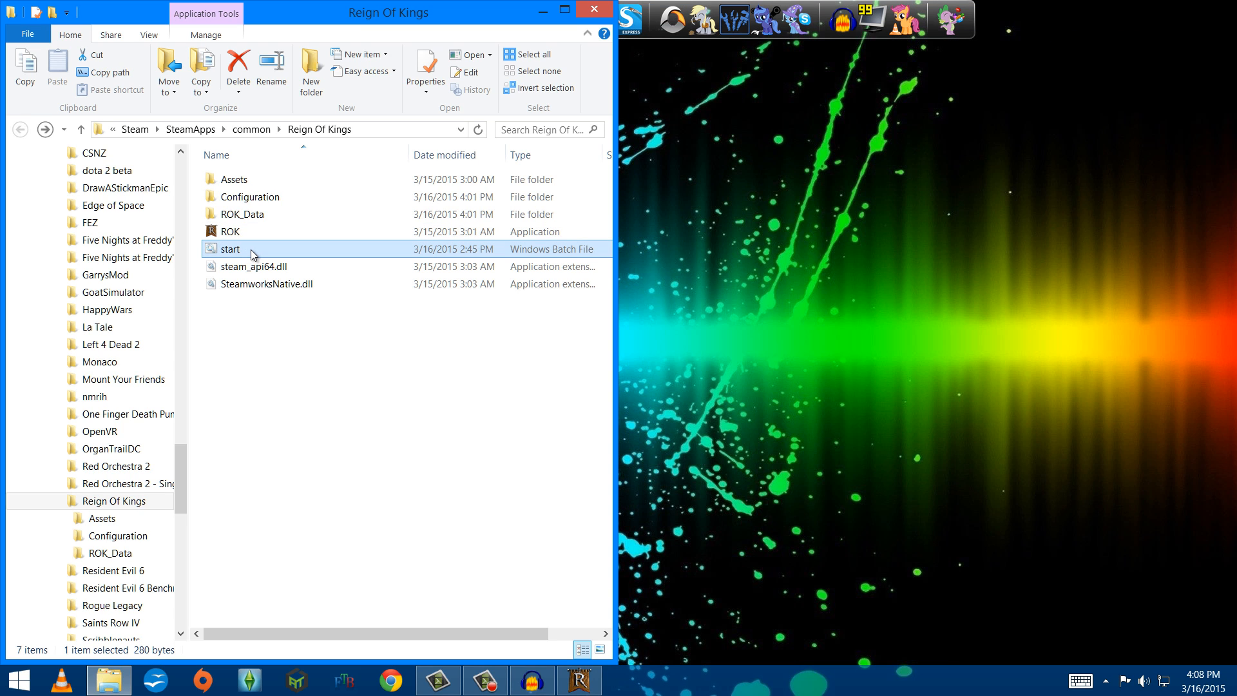
pyautogui.doubleClick(250, 248)
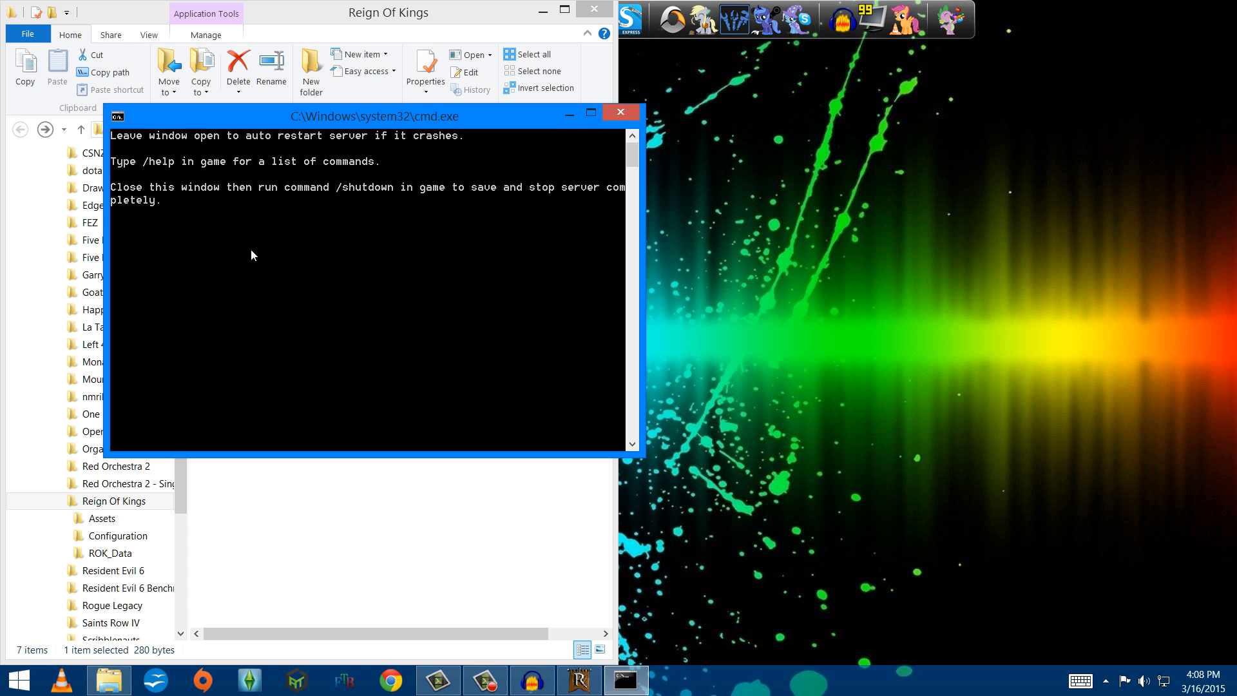
# Switch back to the game, minimize the server's command window and maximize the game window
pyautogui.click(578, 681)
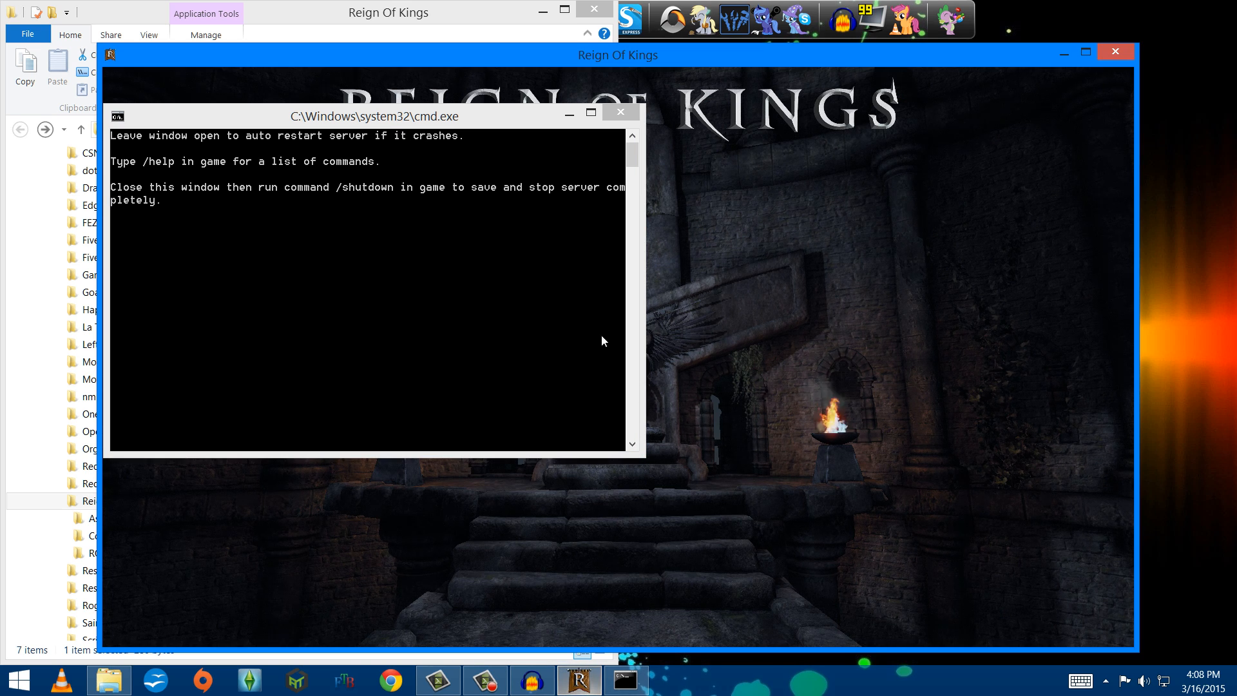
pyautogui.click(565, 113)
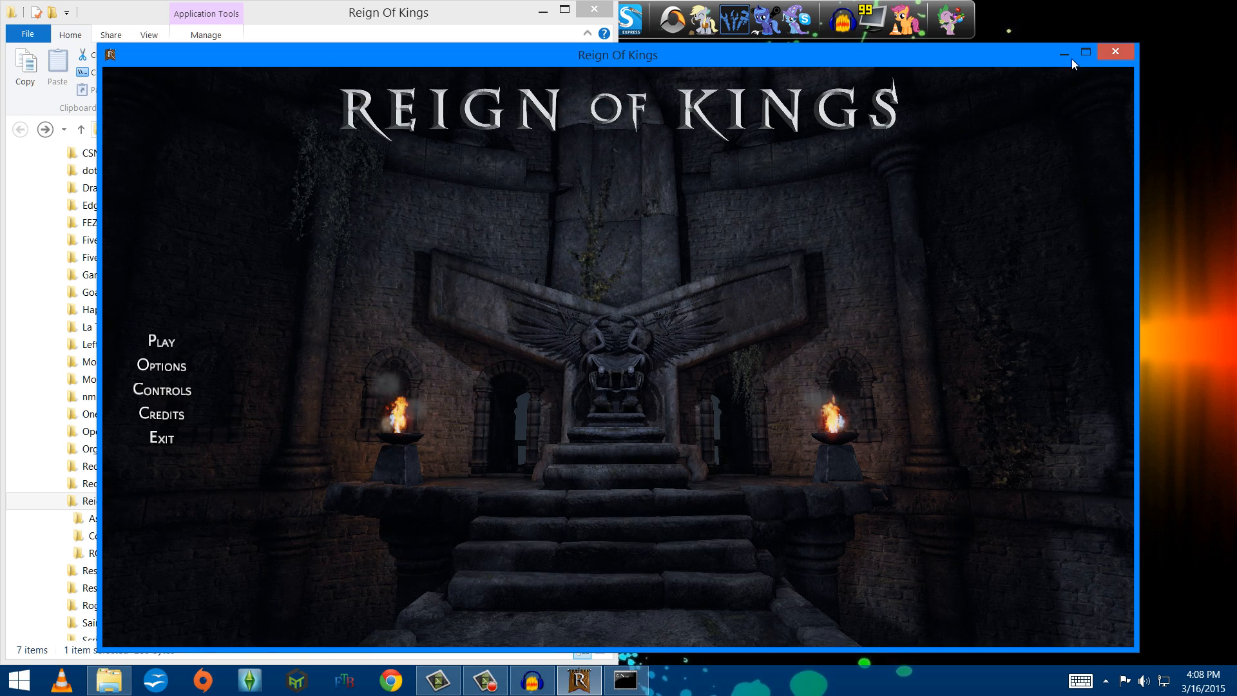
pyautogui.click(1085, 53)
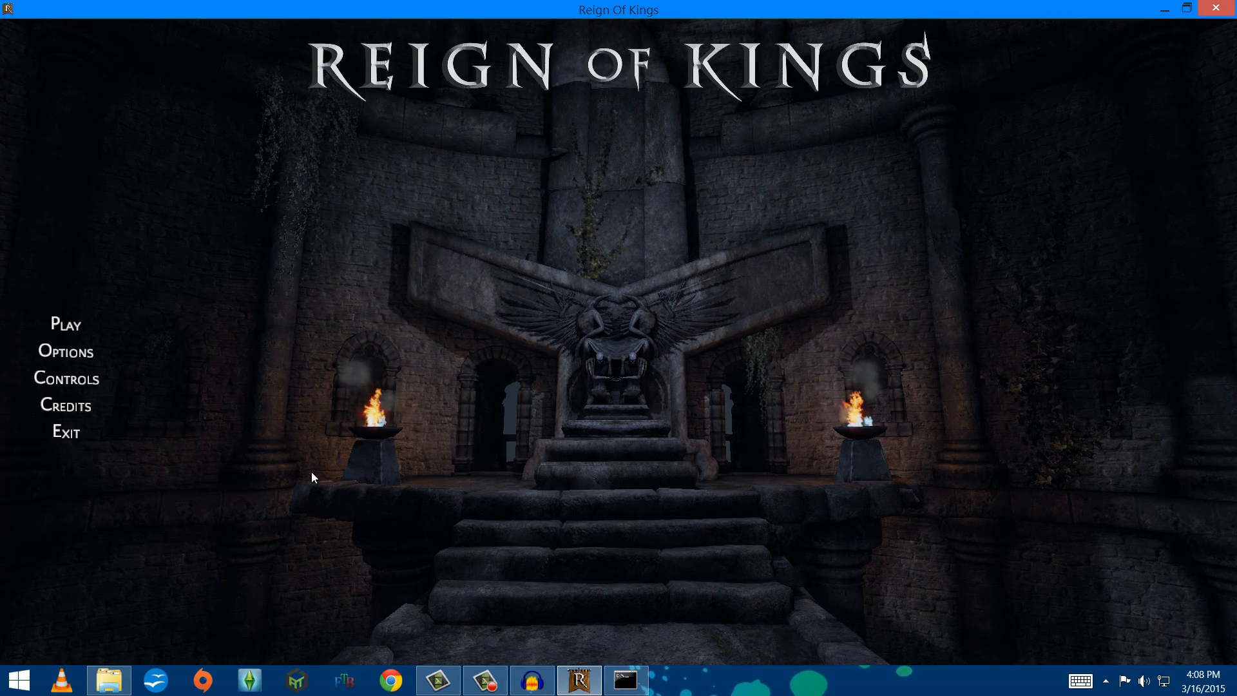
# Open the game's lobby and look through the list of Community servers
pyautogui.click(70, 328)
pyautogui.click(523, 152)
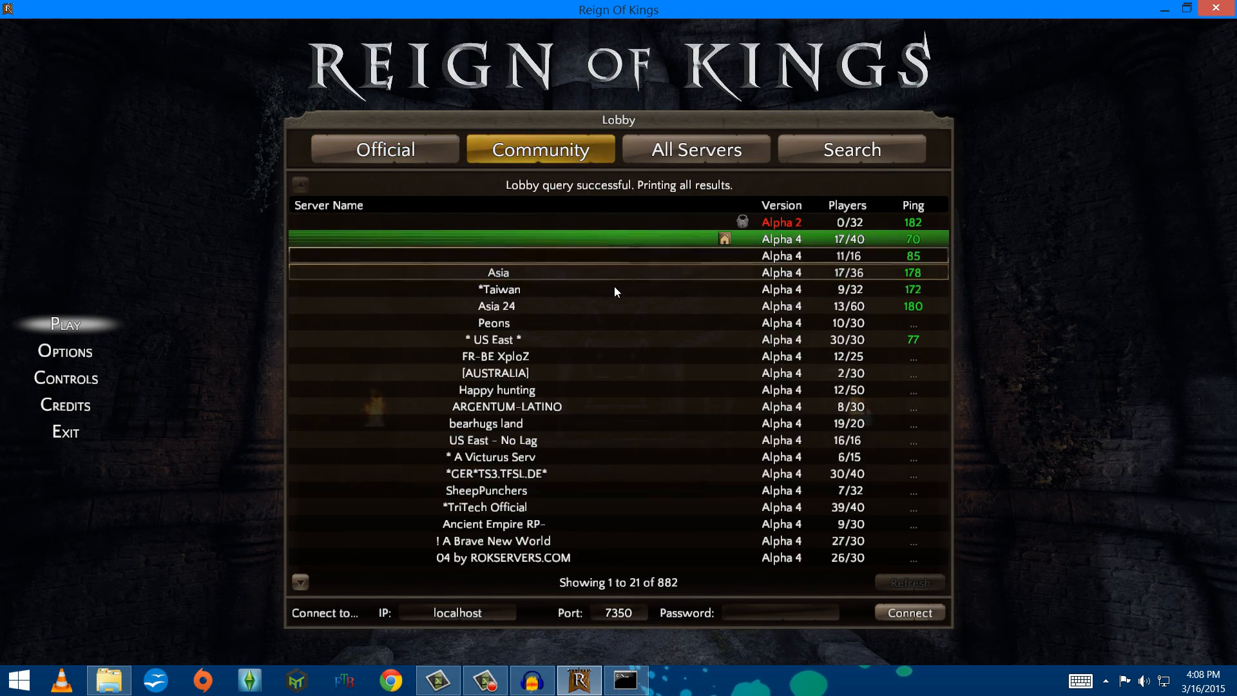
pyautogui.scroll(-3, 655, 361)
pyautogui.scroll(-12, 655, 363)
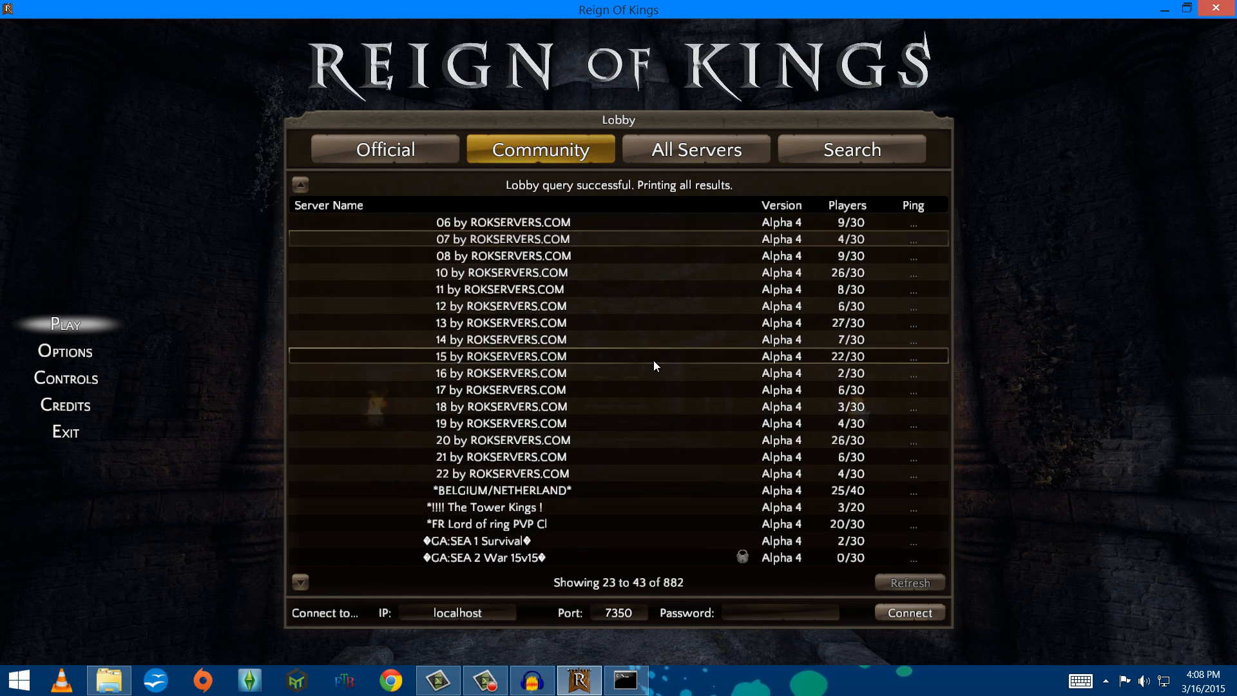
pyautogui.scroll(-8, 653, 360)
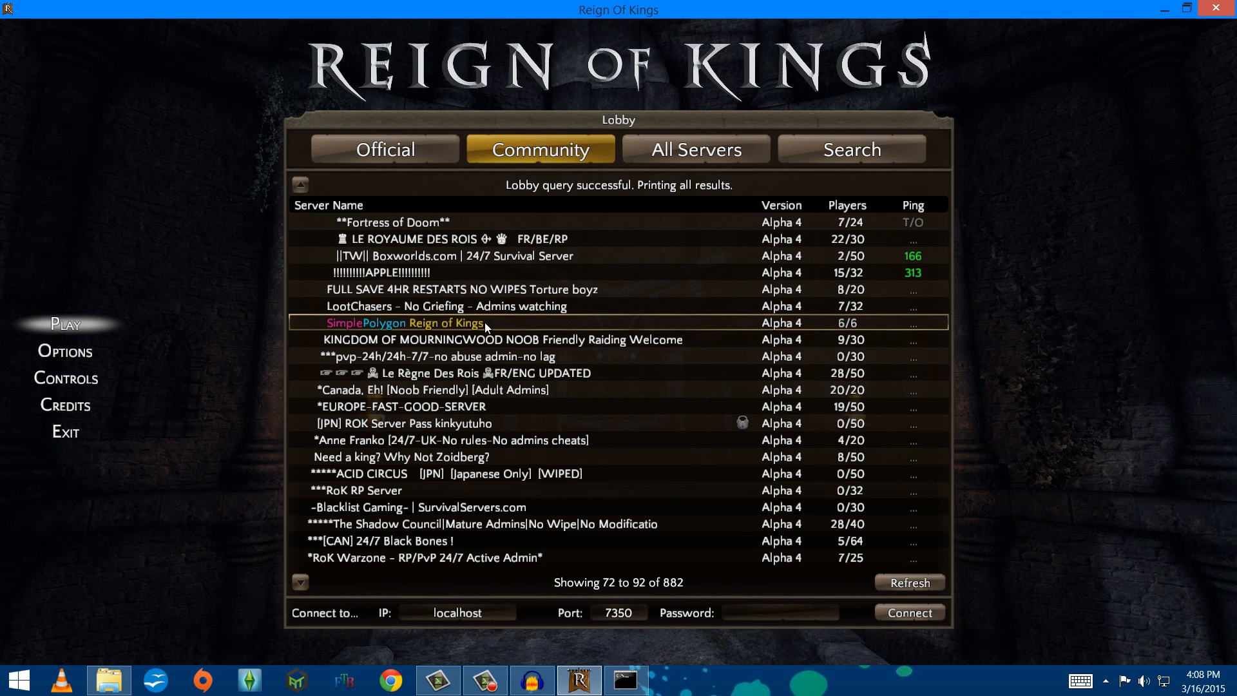
pyautogui.scroll(-1, 485, 322)
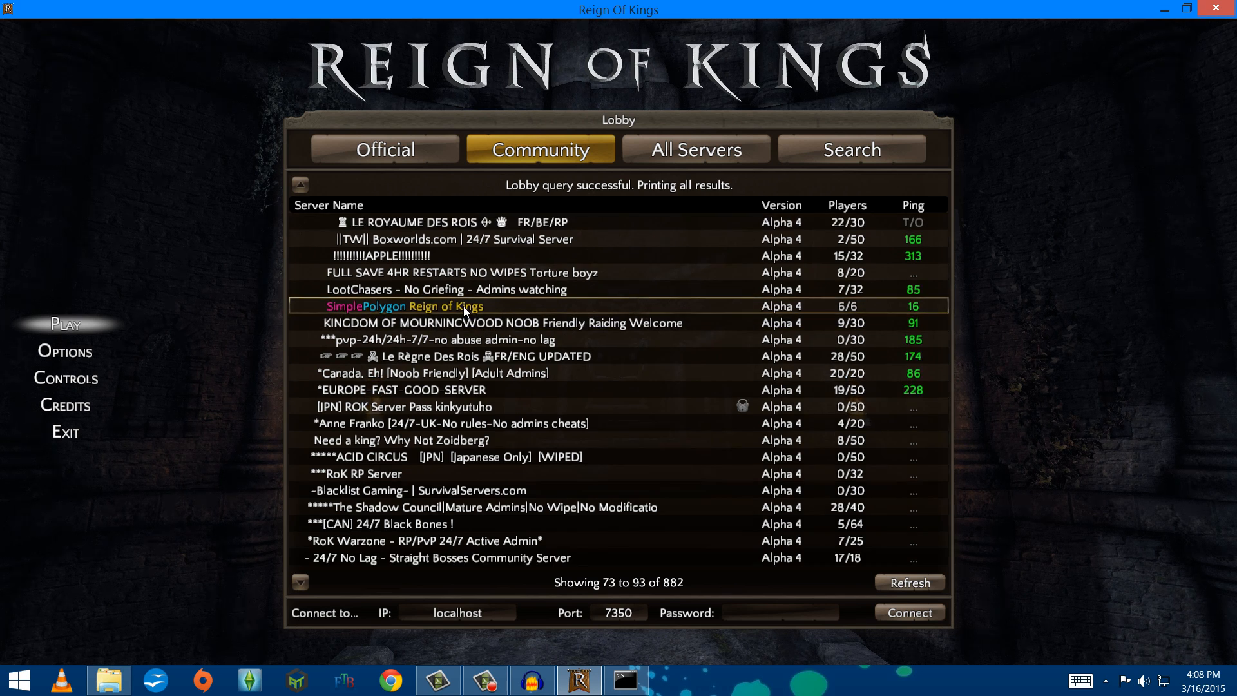
pyautogui.scroll(-8, 462, 307)
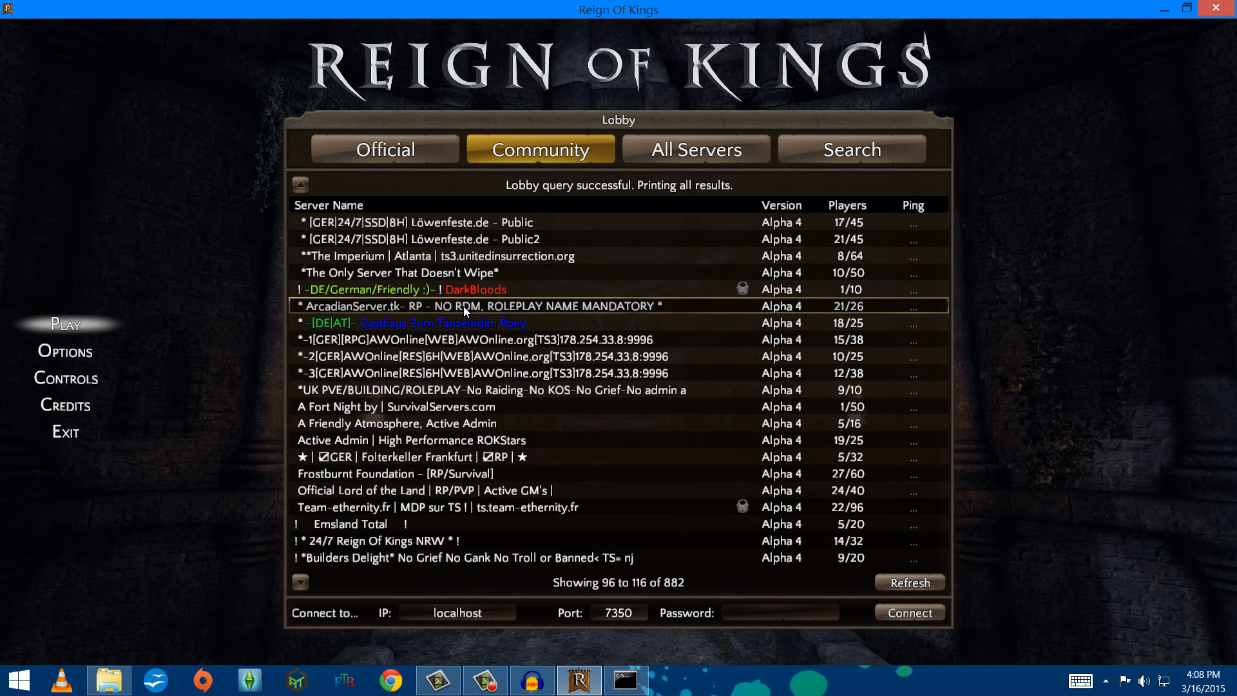
pyautogui.scroll(-14, 462, 307)
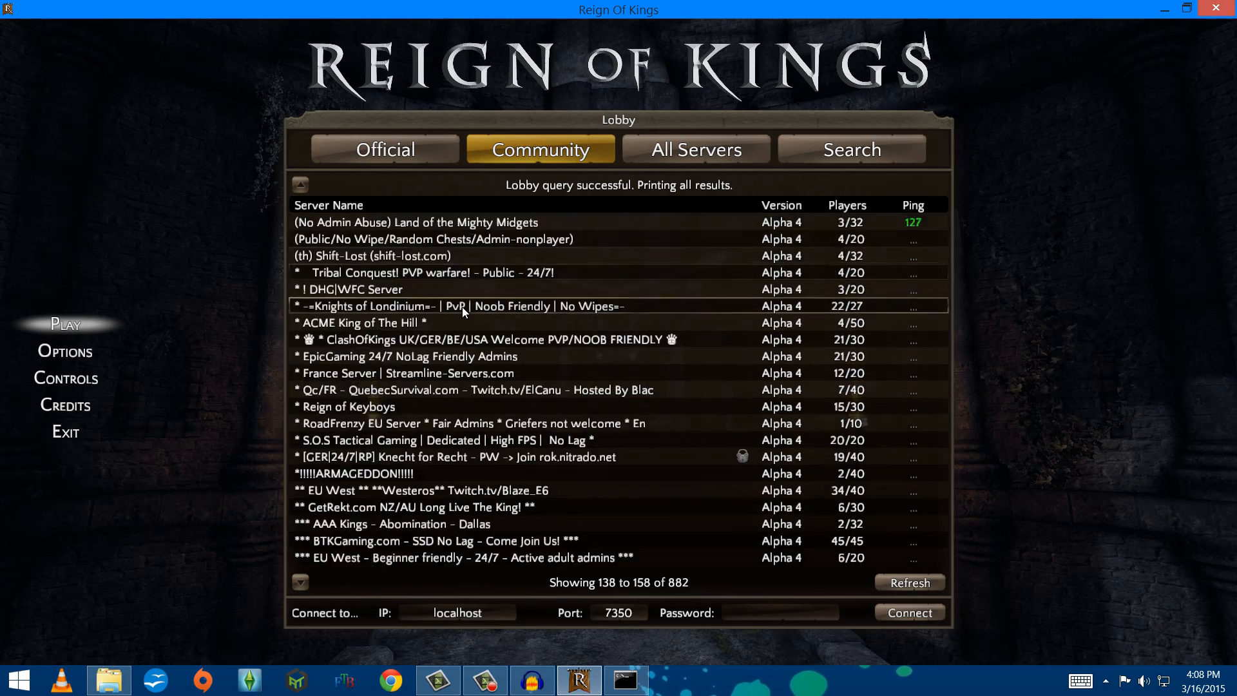
pyautogui.scroll(-20, 462, 306)
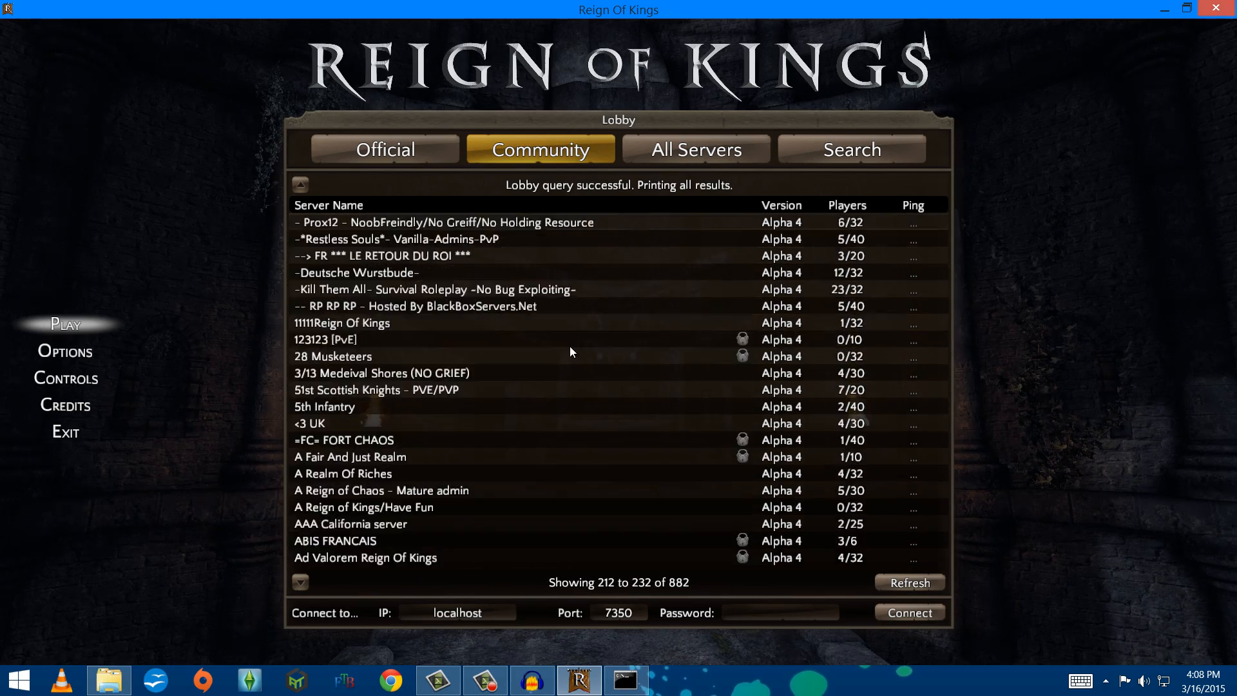
pyautogui.scroll(-5, 569, 351)
# Search the lobby for servers with "kings" in the name and look through the results to the end
pyautogui.click(839, 153)
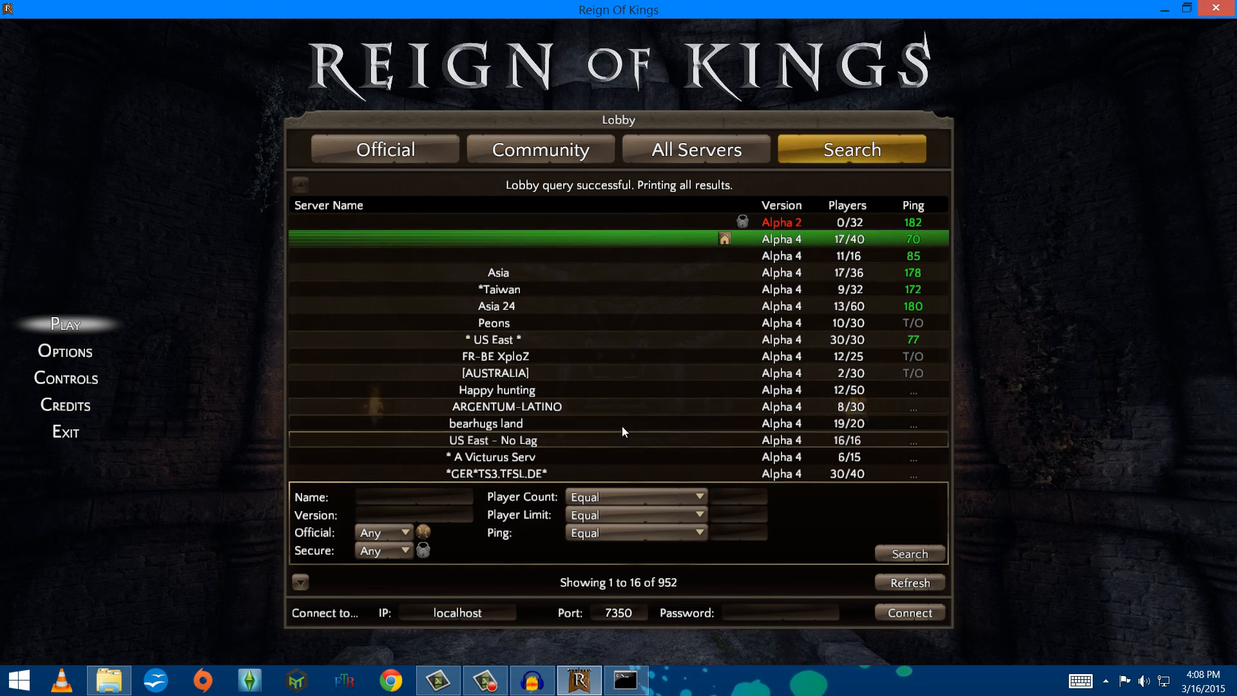
pyautogui.click(406, 493)
pyautogui.write('Kin')
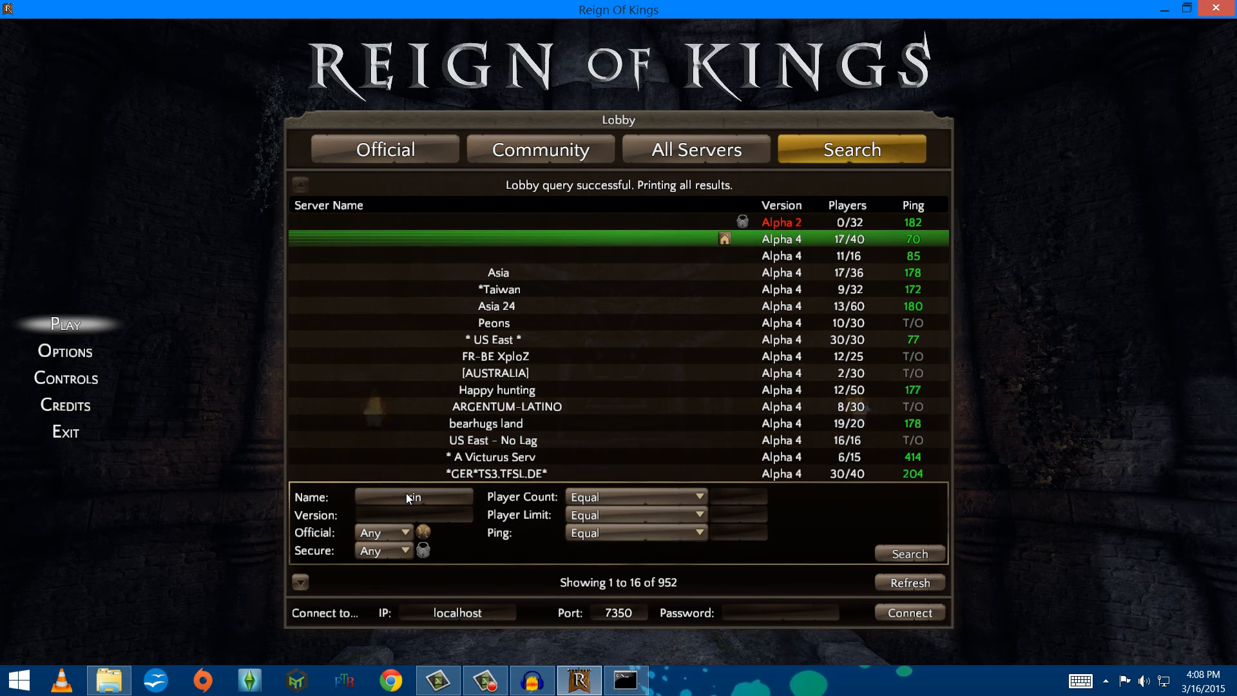
pyautogui.press('BackSpace')
pyautogui.press('BackSpace')
pyautogui.write('ings')
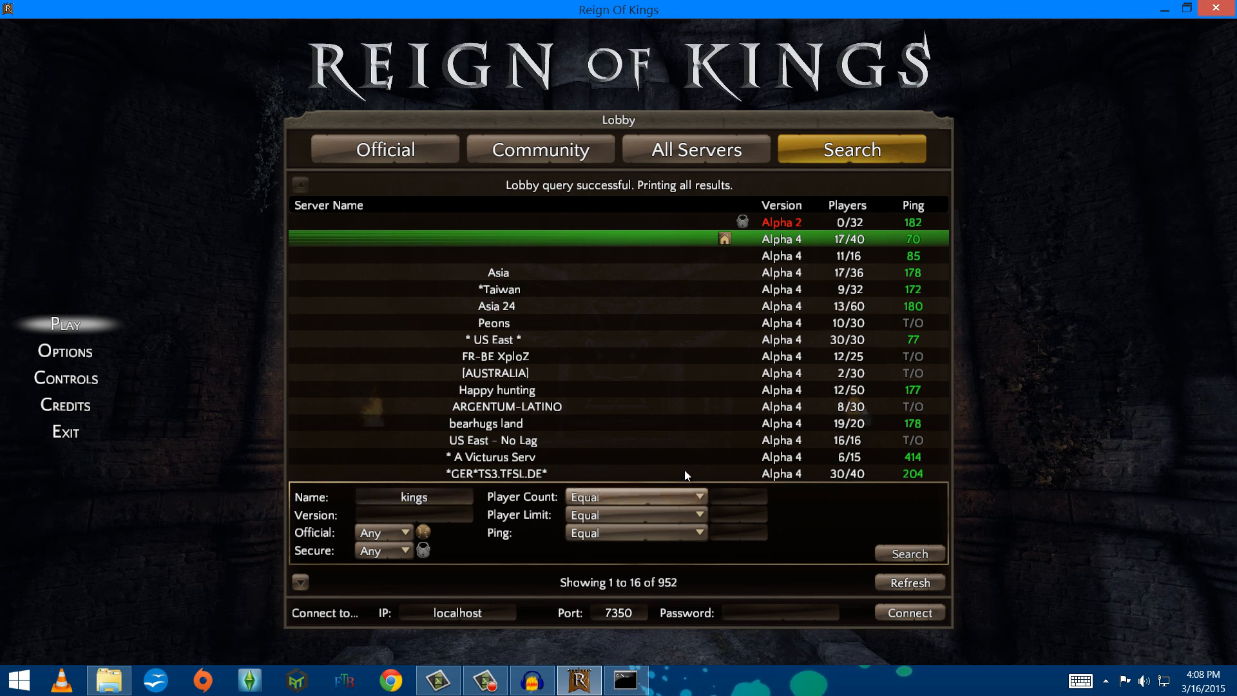
pyautogui.click(914, 555)
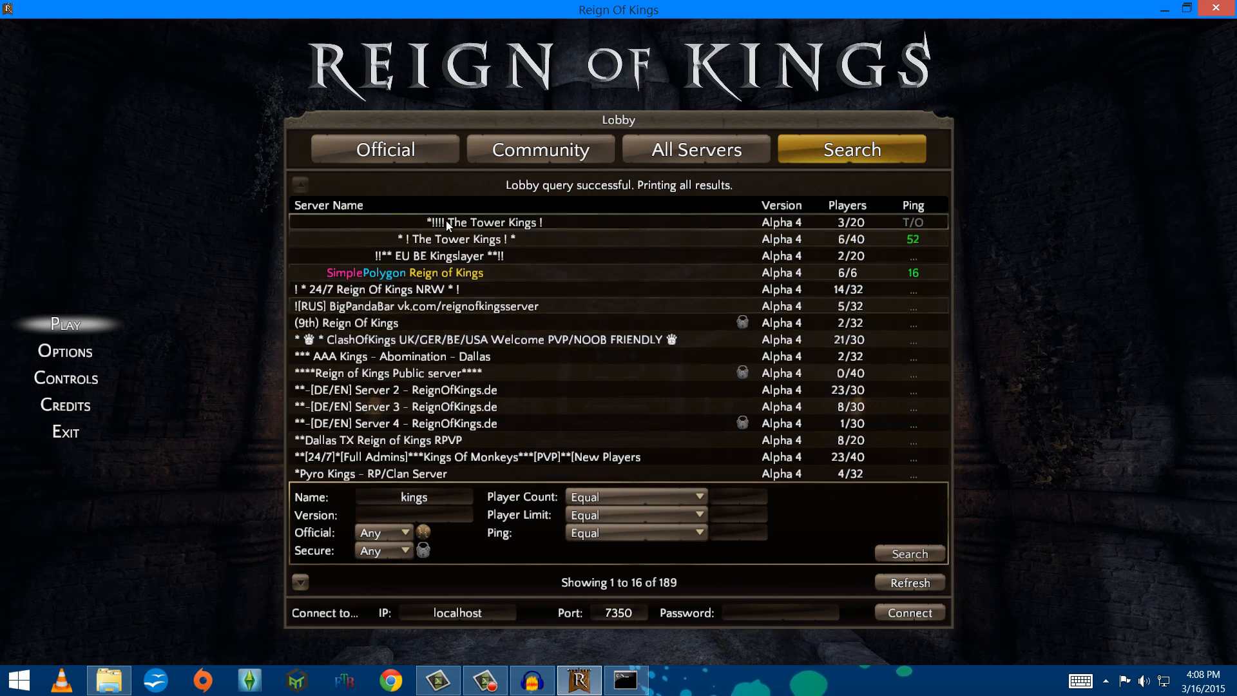
pyautogui.scroll(-9, 446, 221)
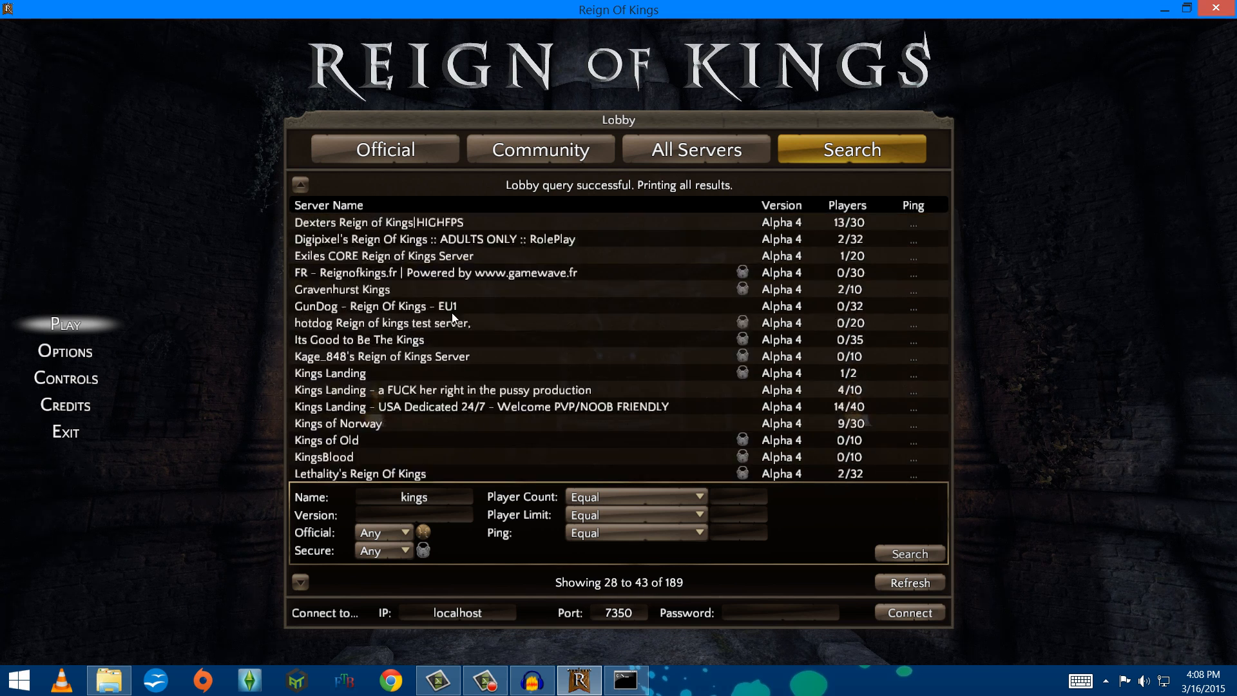
pyautogui.scroll(-19, 454, 316)
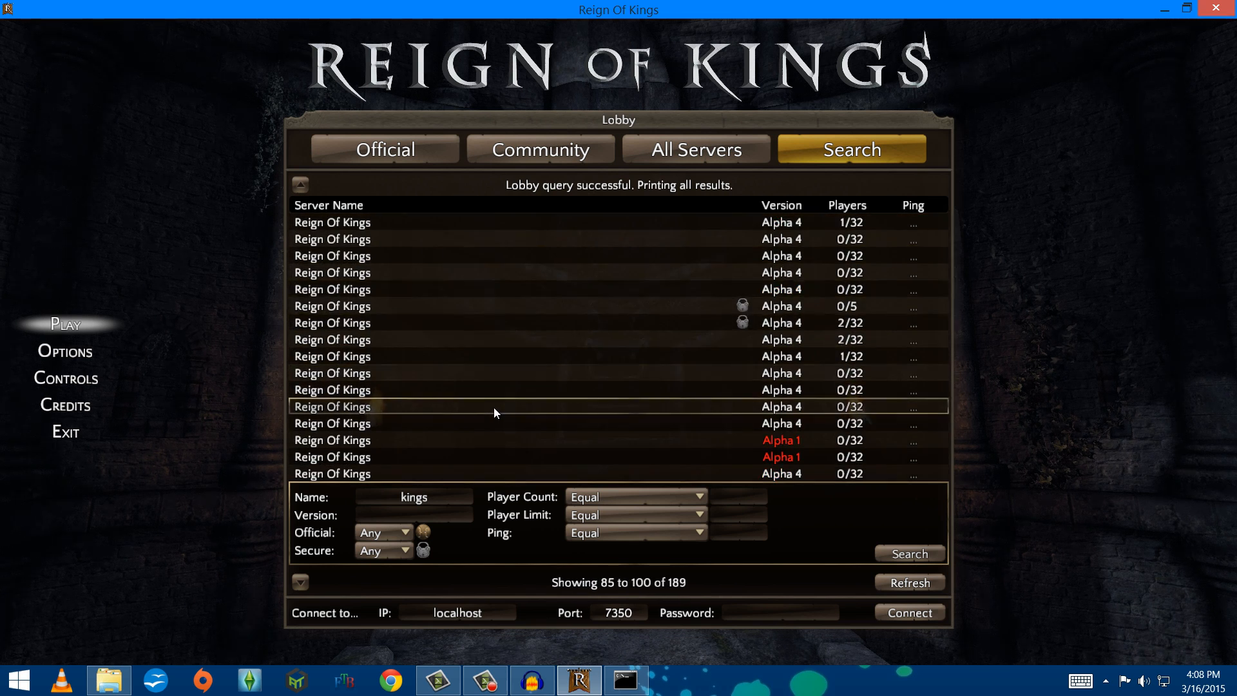
pyautogui.scroll(-17, 494, 410)
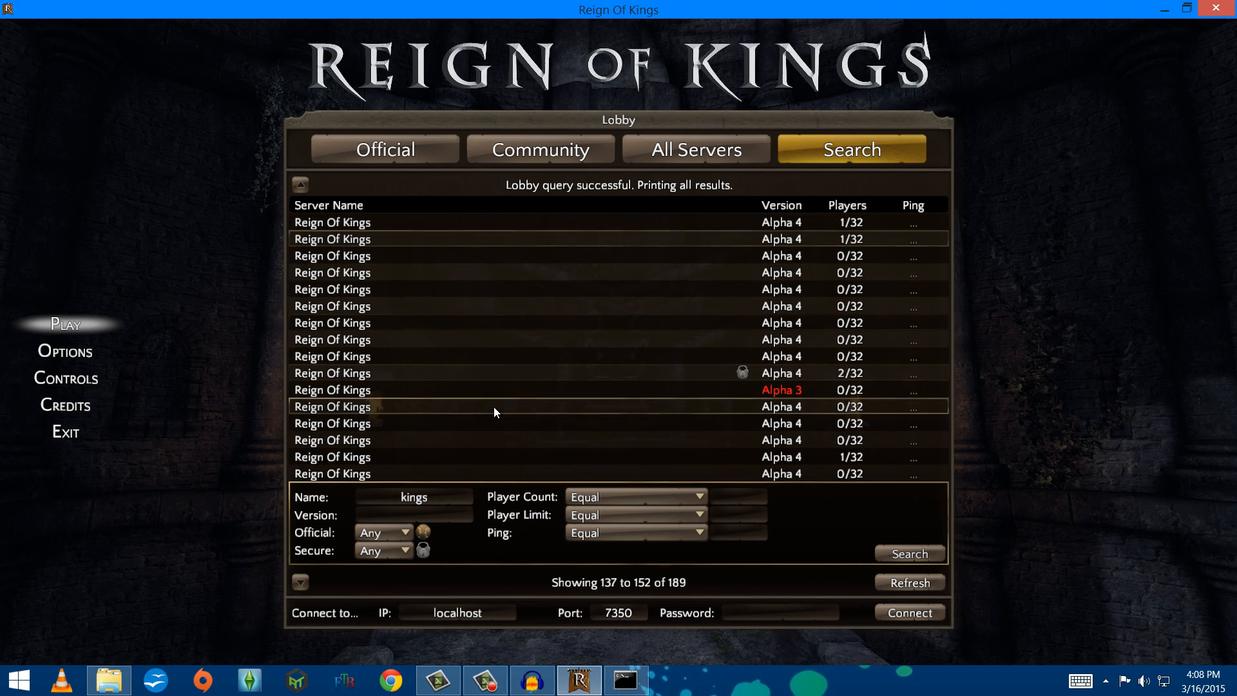
pyautogui.scroll(-12, 494, 407)
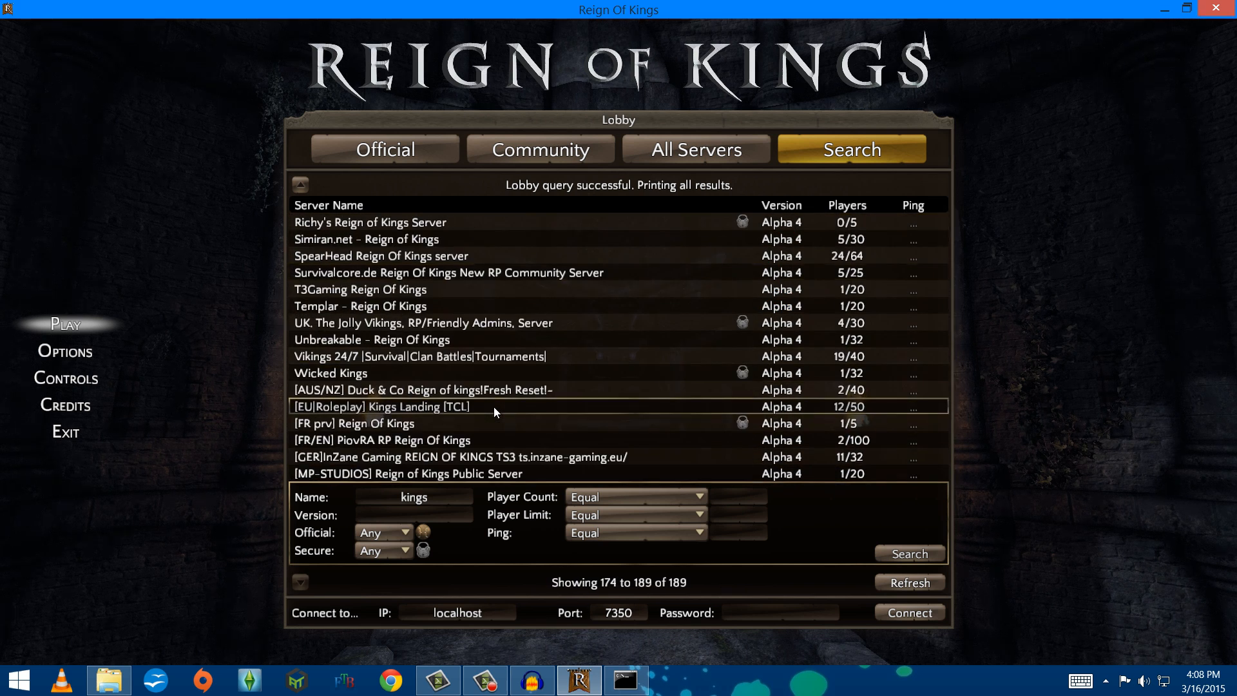
# Connect to the localhost server on port 7350 and complete the character creation to enter the world
pyautogui.click(887, 612)
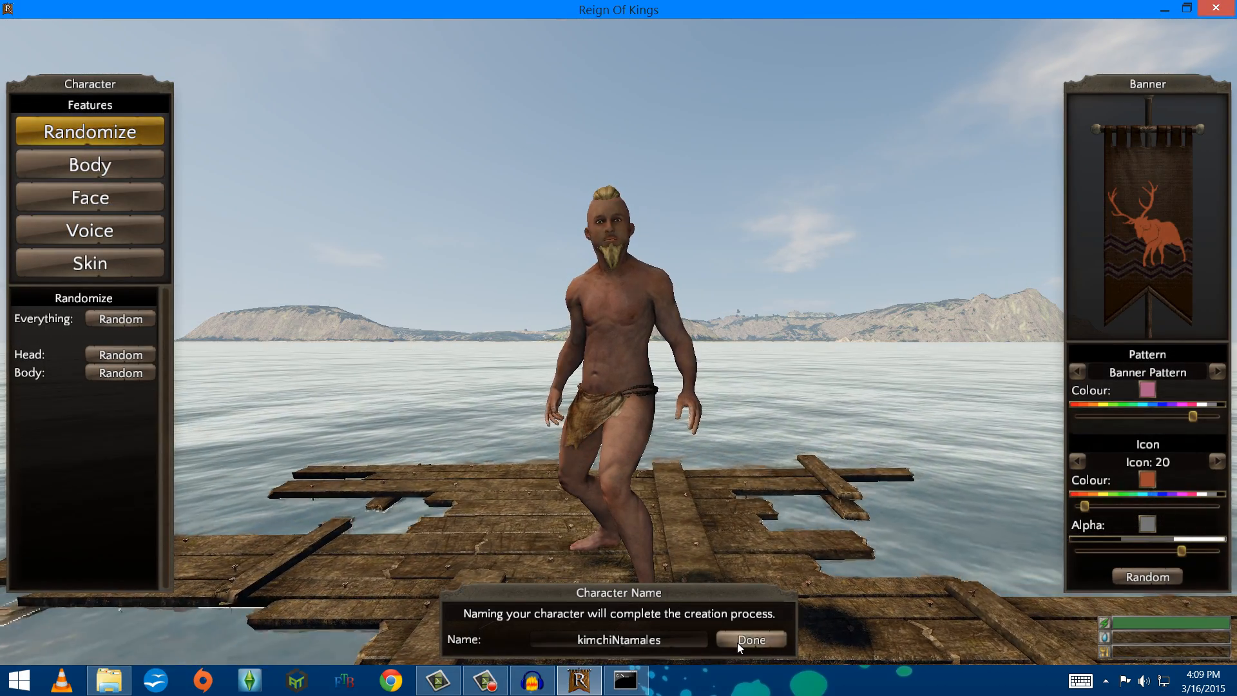
pyautogui.click(737, 643)
pyautogui.click(637, 394)
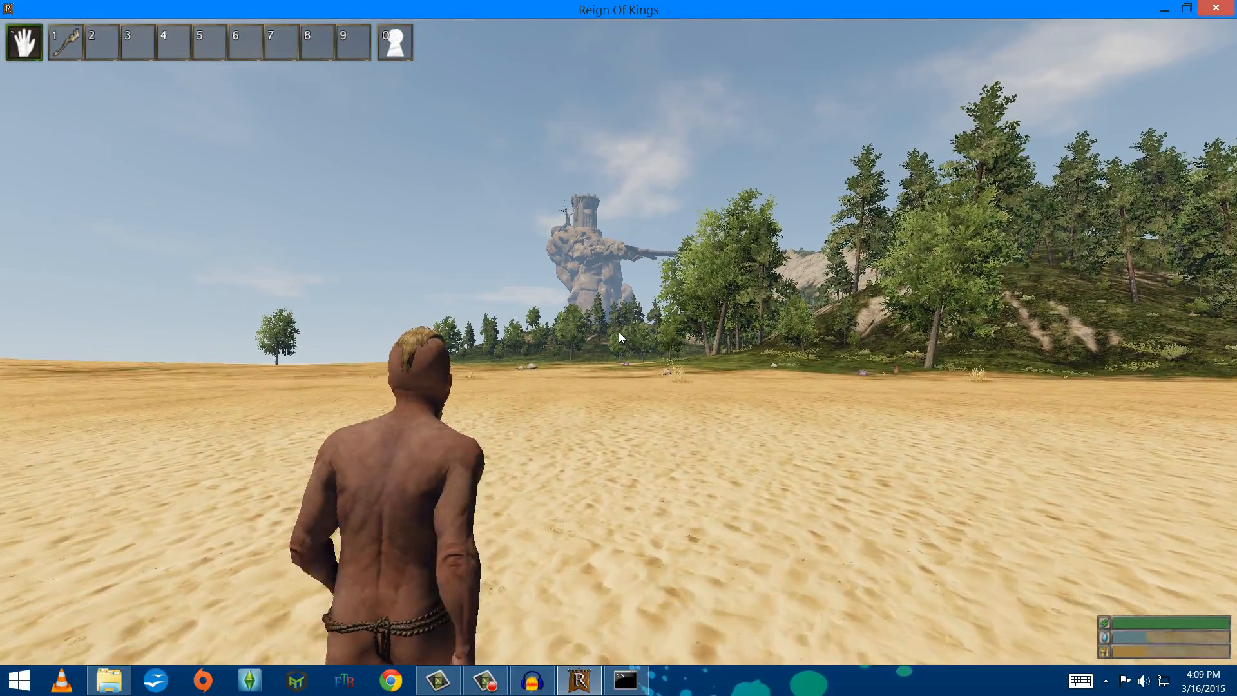
# List the online players with the /players chat command
pyautogui.write('/players')
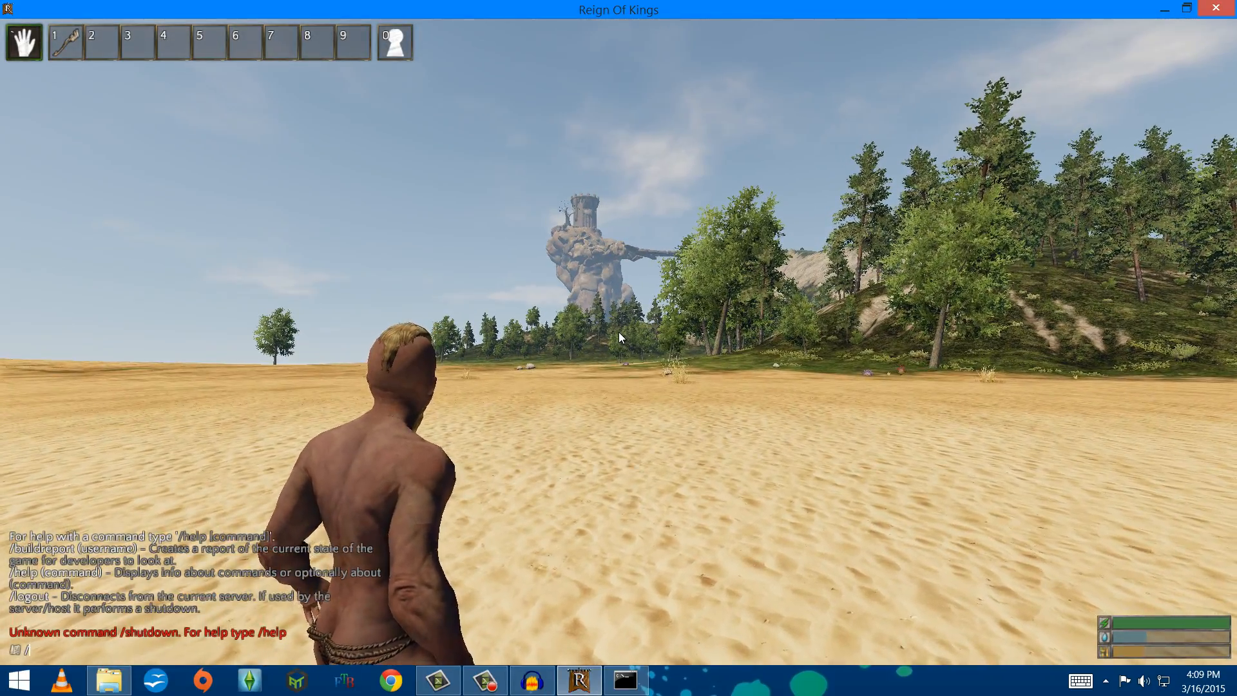
pyautogui.press('Return')
pyautogui.press('Return')
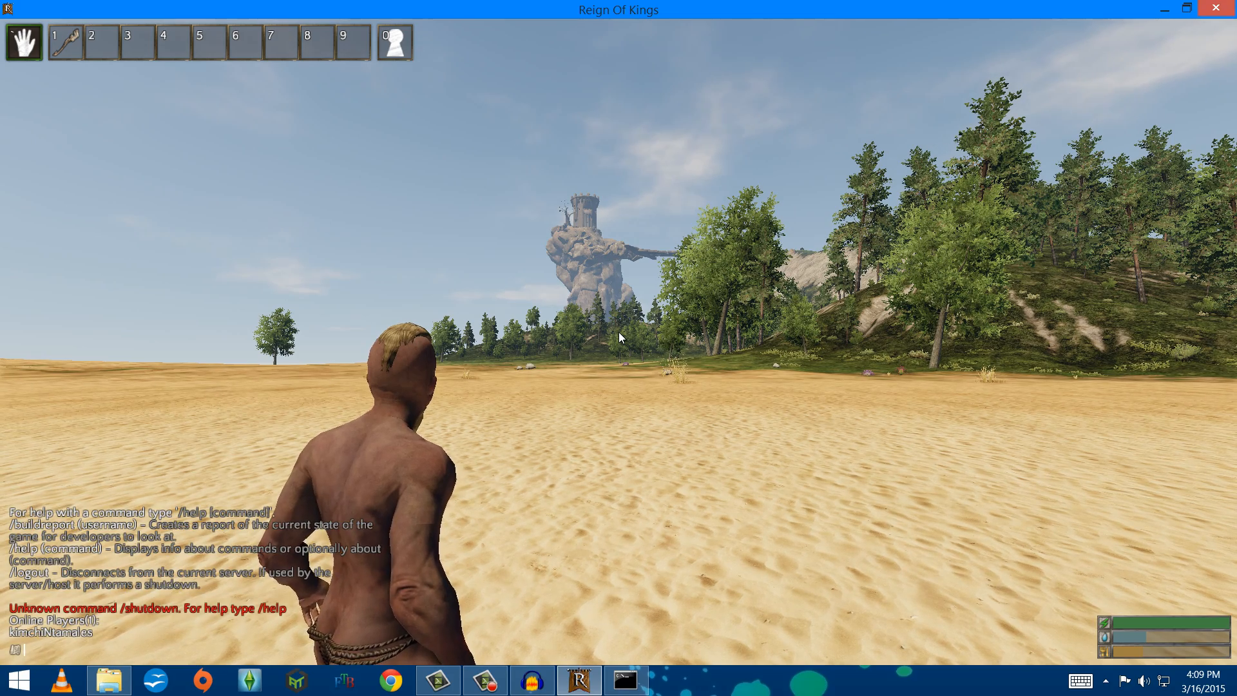
# Shut down the server with the /shutdown chat command and dismiss the lost-connection message
pyautogui.write('/shut')
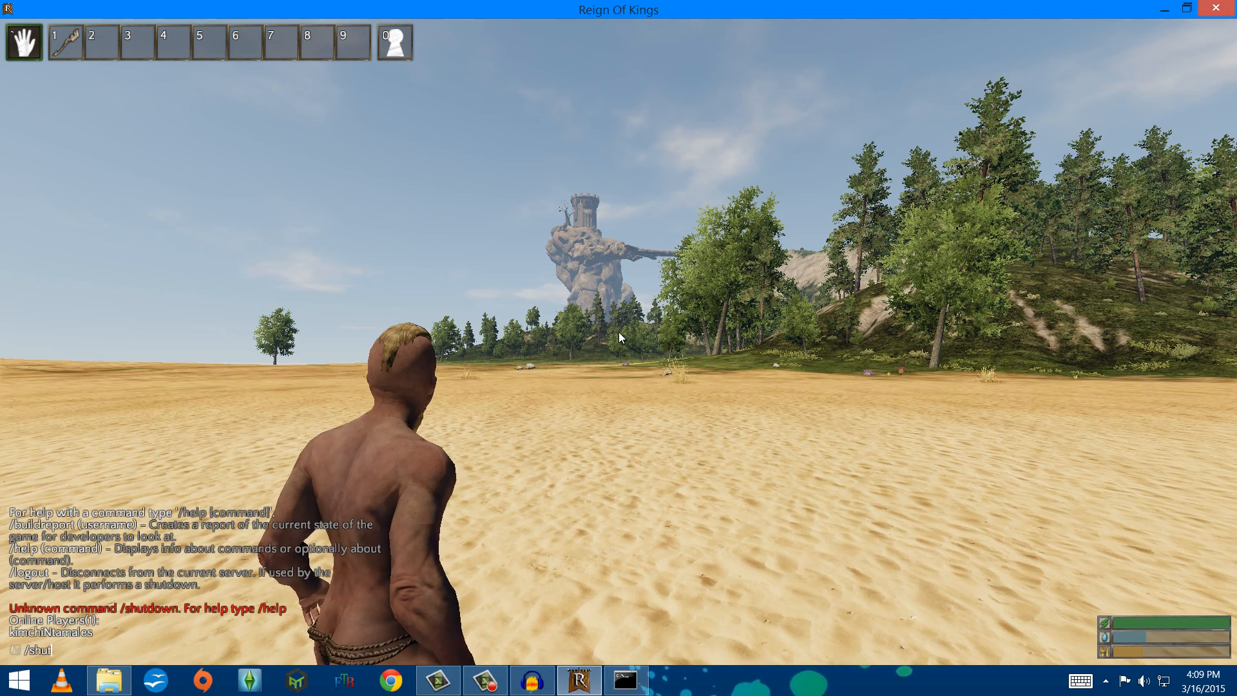
pyautogui.write('down')
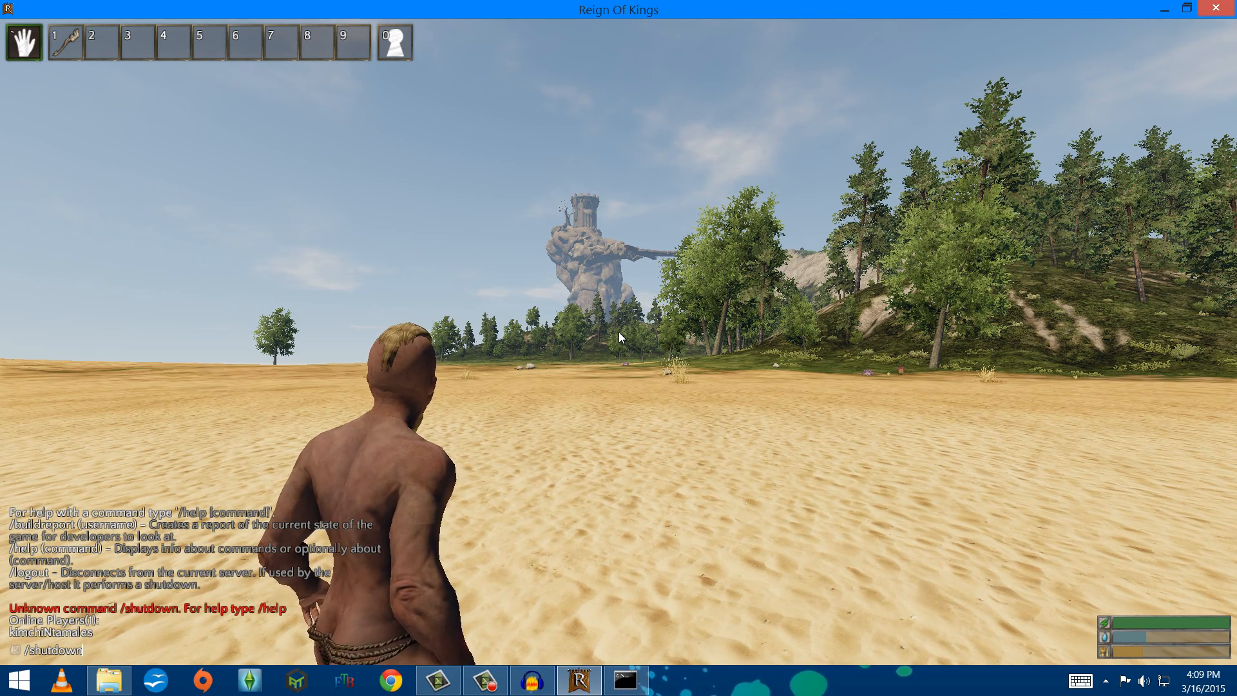
pyautogui.press('Return')
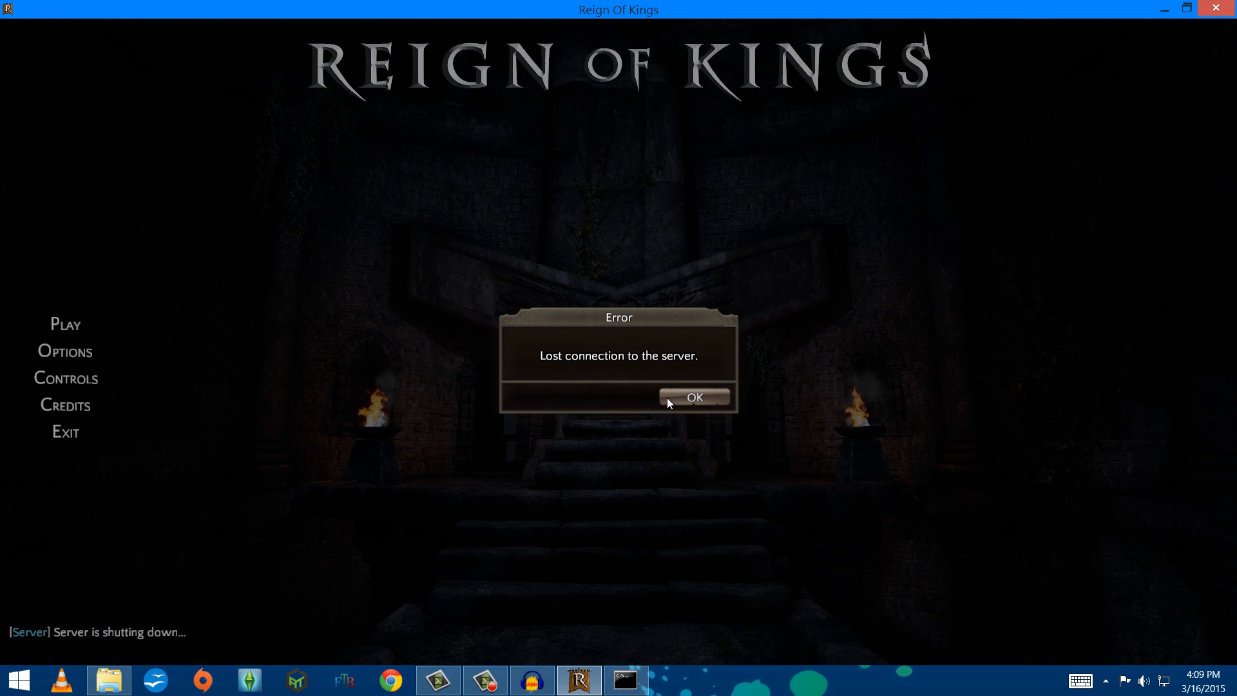
pyautogui.click(694, 397)
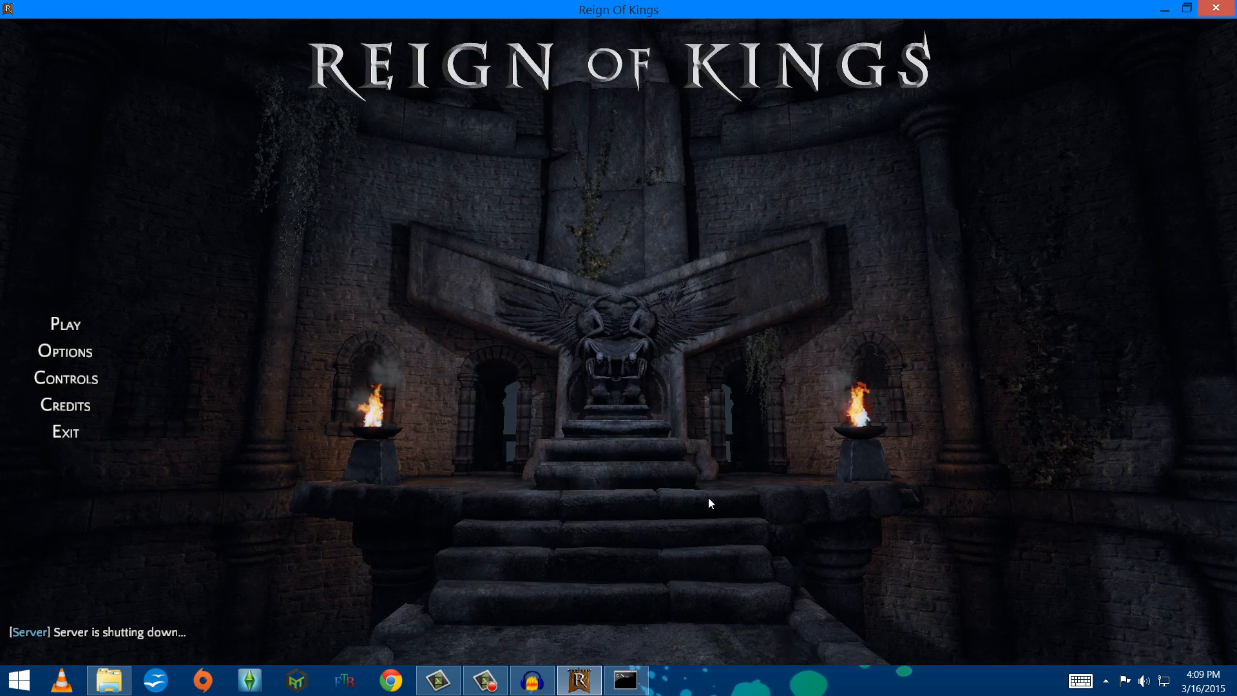
# Bring up the server's command window and read its instructions for stopping the server completely
pyautogui.click(624, 690)
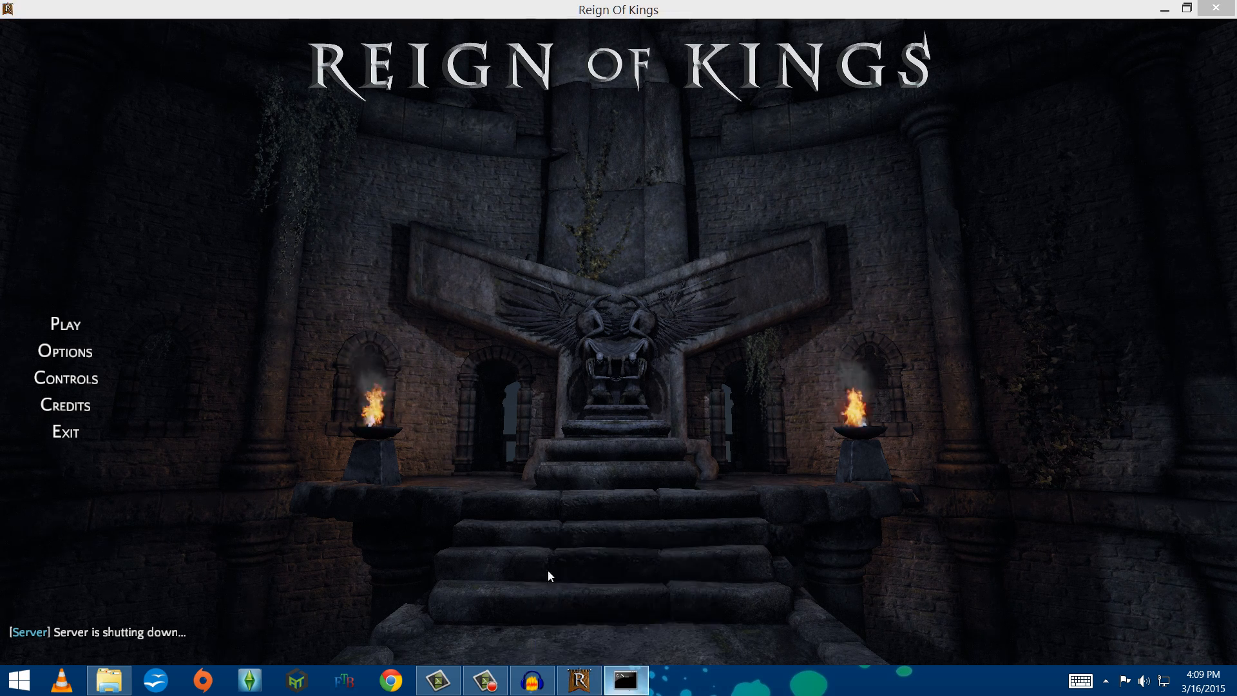
pyautogui.click(635, 690)
pyautogui.click(635, 690)
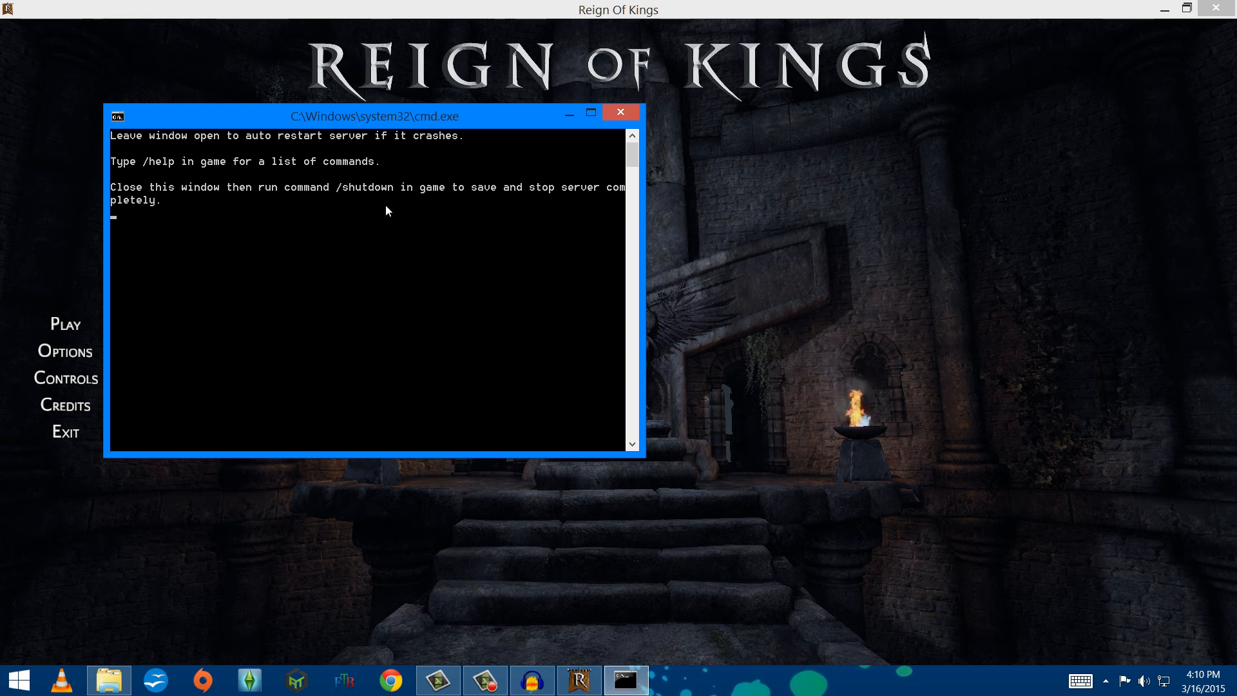
# Find the background ROK process in Task Manager and close the server's command window
pyautogui.rightClick(1009, 688)
pyautogui.click(1033, 639)
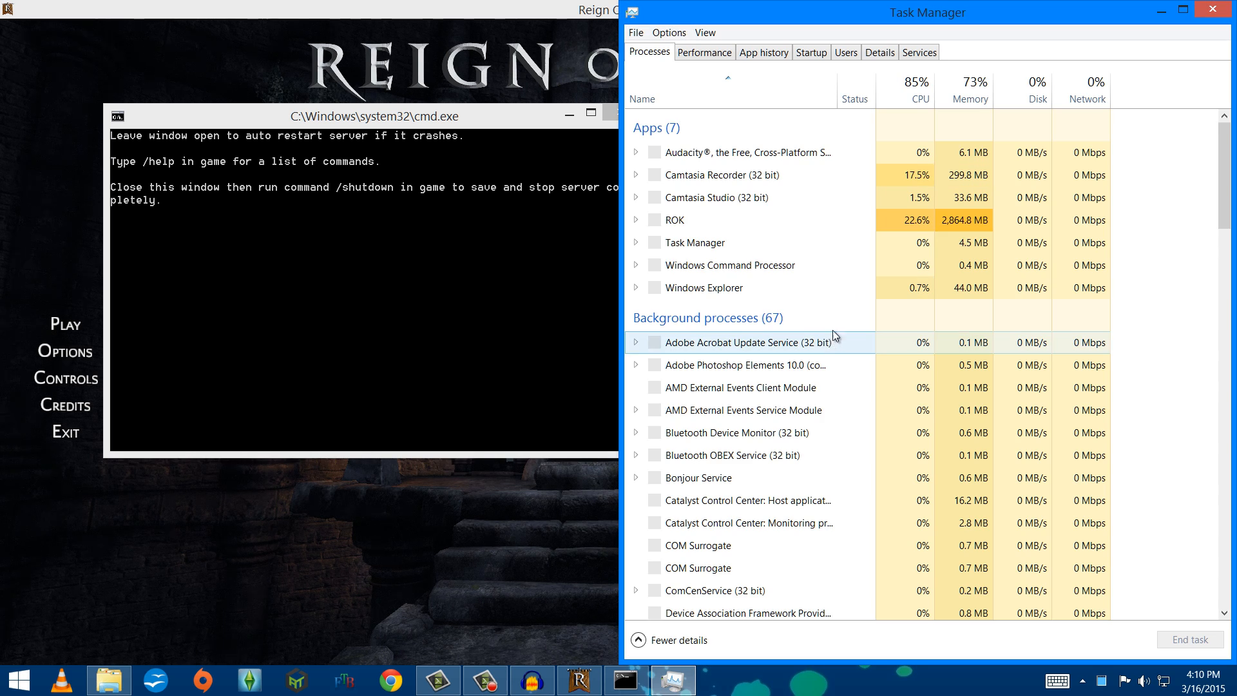
pyautogui.scroll(-7, 829, 324)
pyautogui.scroll(-4, 830, 325)
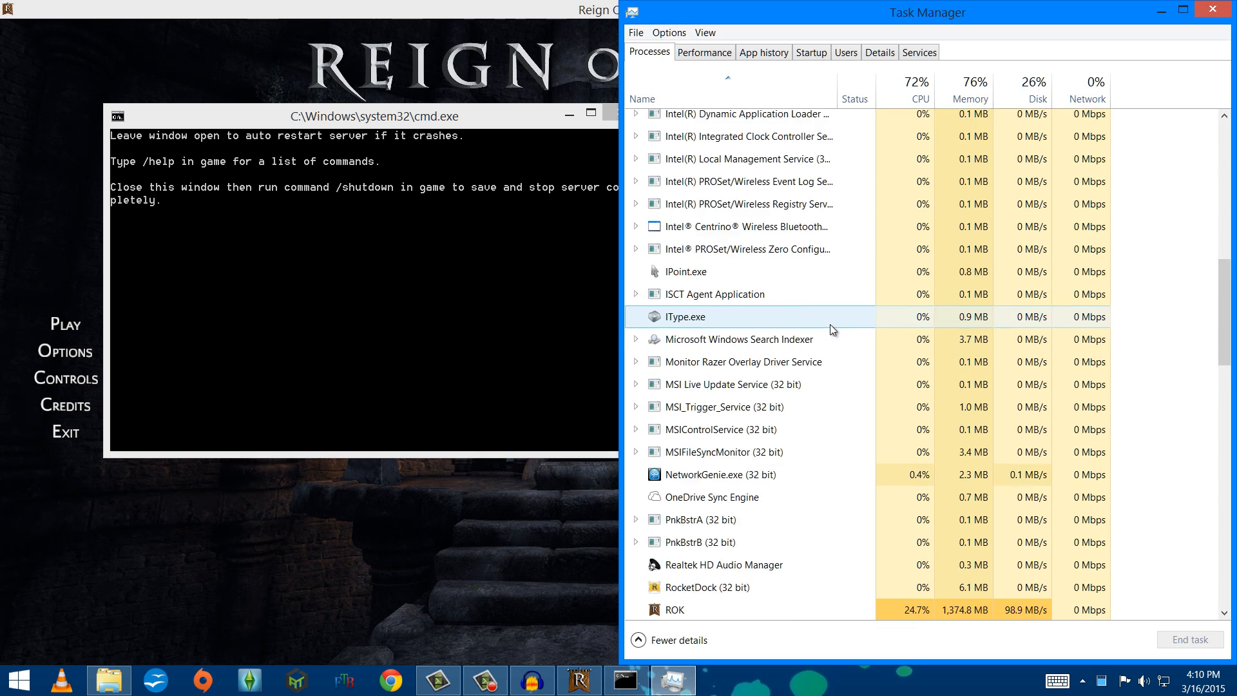
pyautogui.scroll(-1, 759, 532)
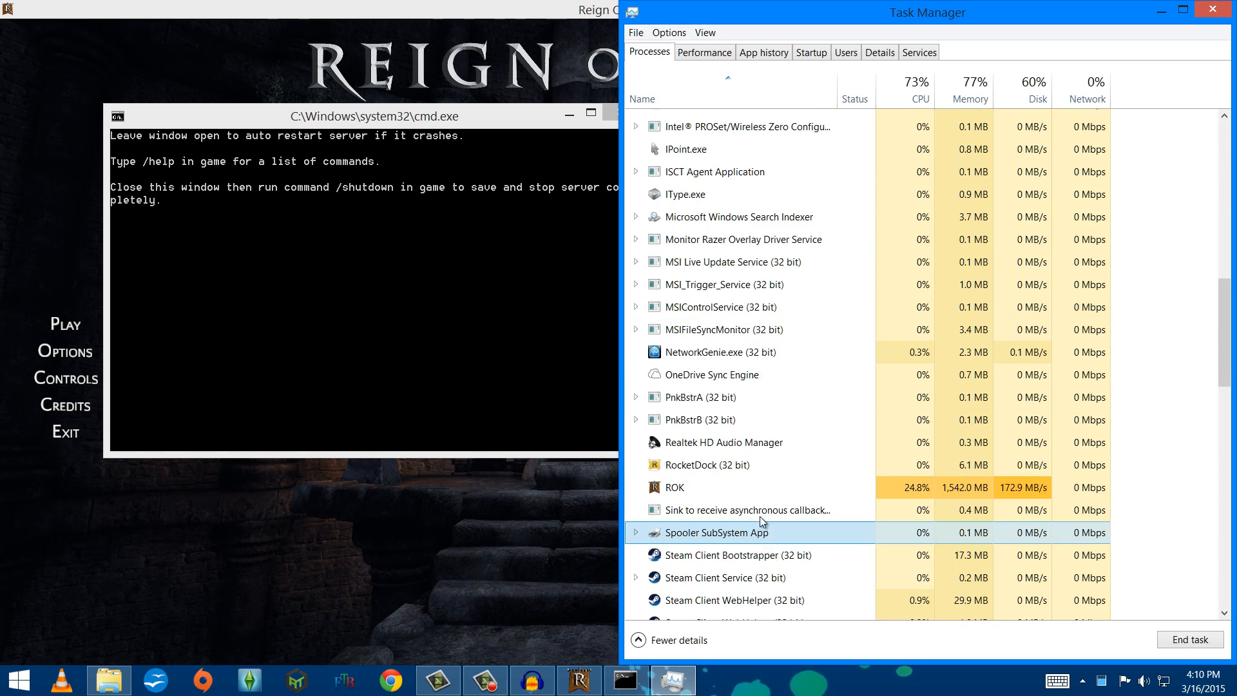
pyautogui.click(752, 486)
pyautogui.click(373, 369)
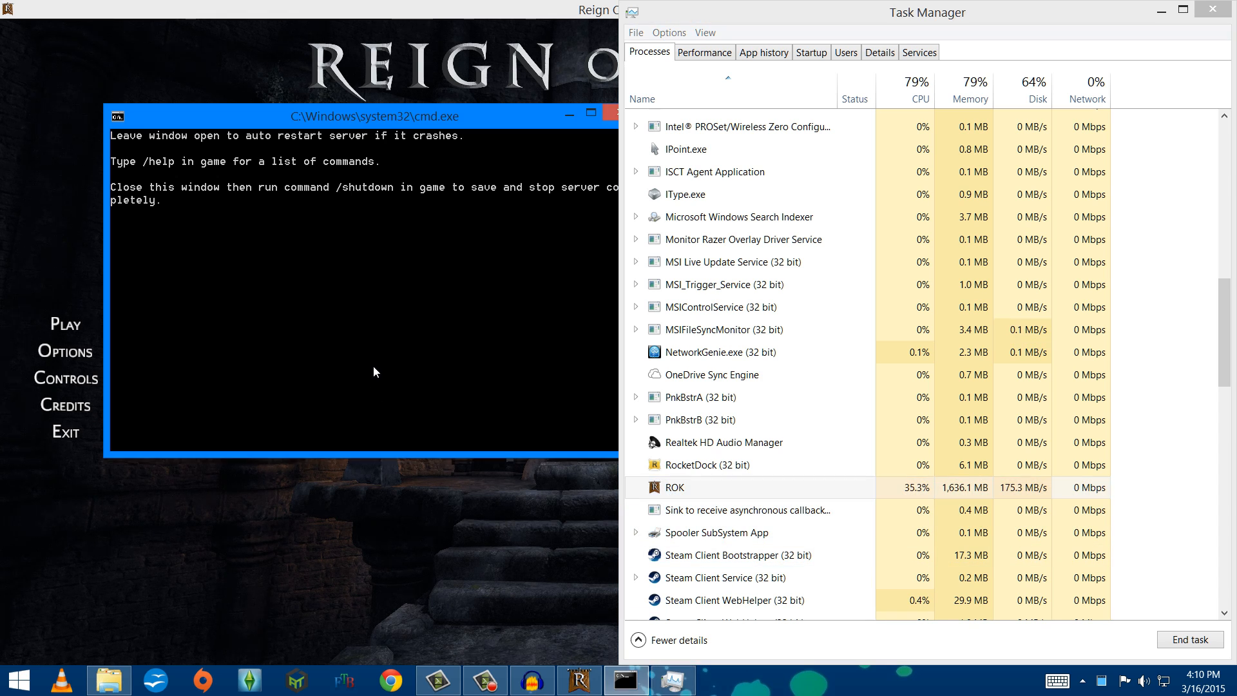
pyautogui.click(613, 114)
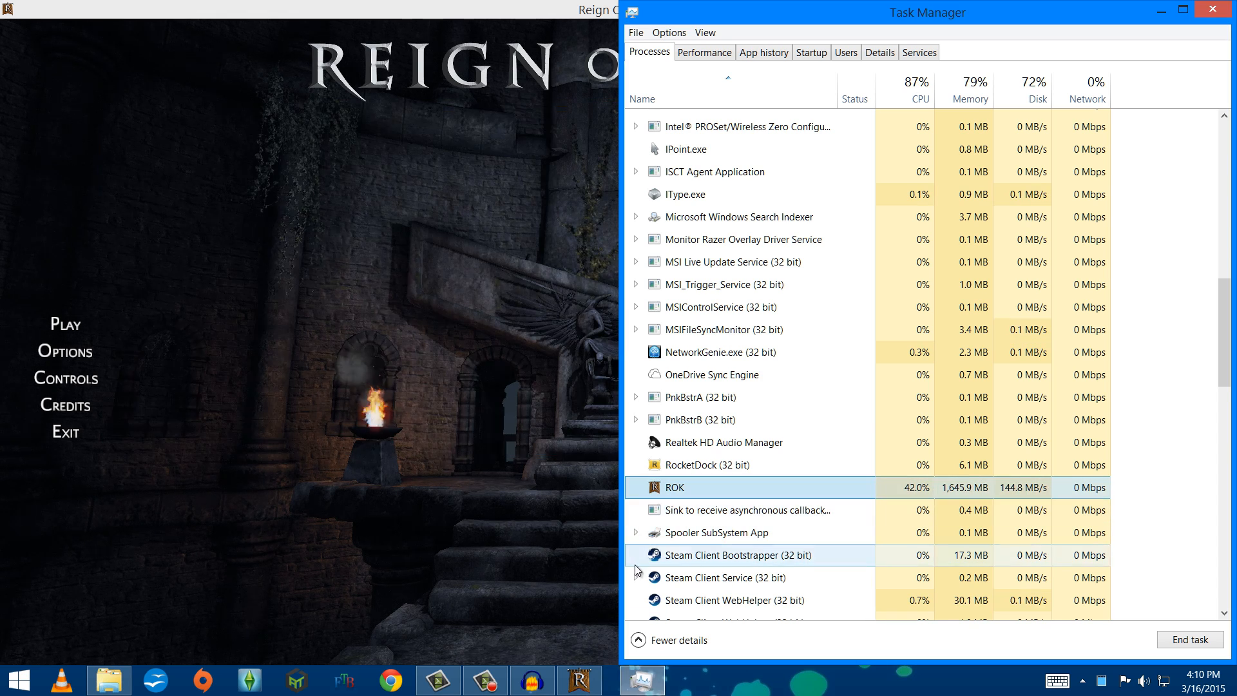
# Rejoin the localhost server on port 7350 from the game's lobby, shut it down again and dismiss the lost-connection message
pyautogui.click(536, 501)
pyautogui.click(64, 324)
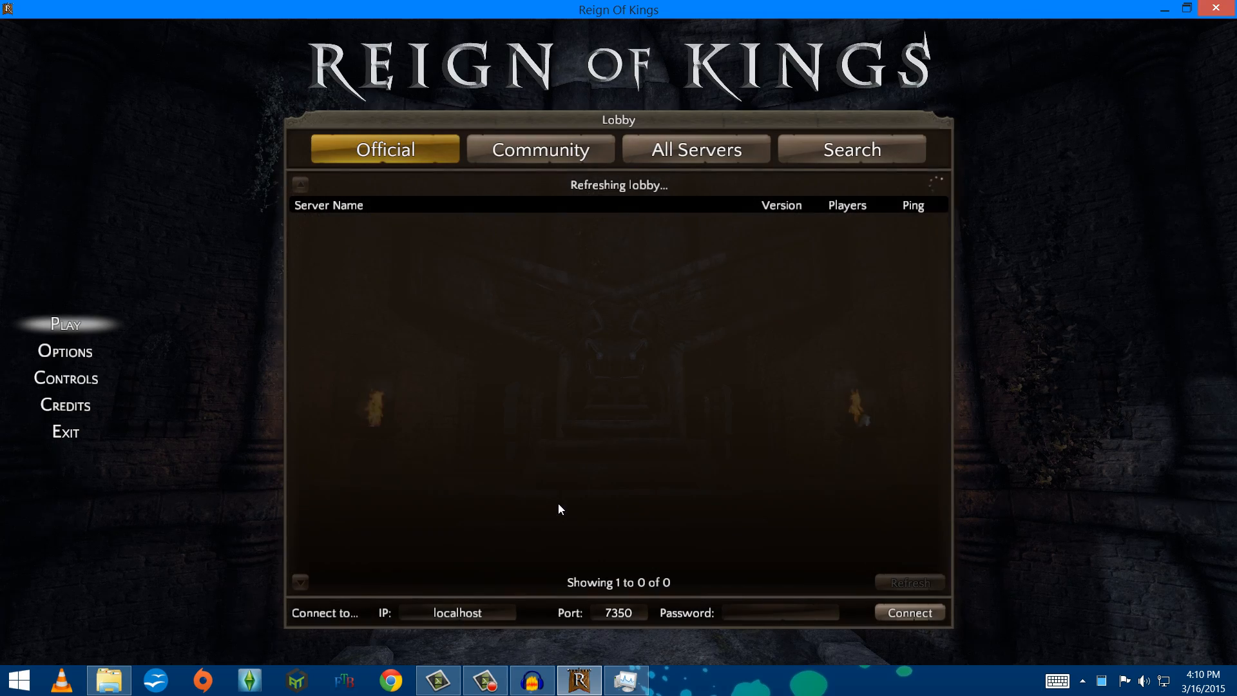
pyautogui.click(906, 613)
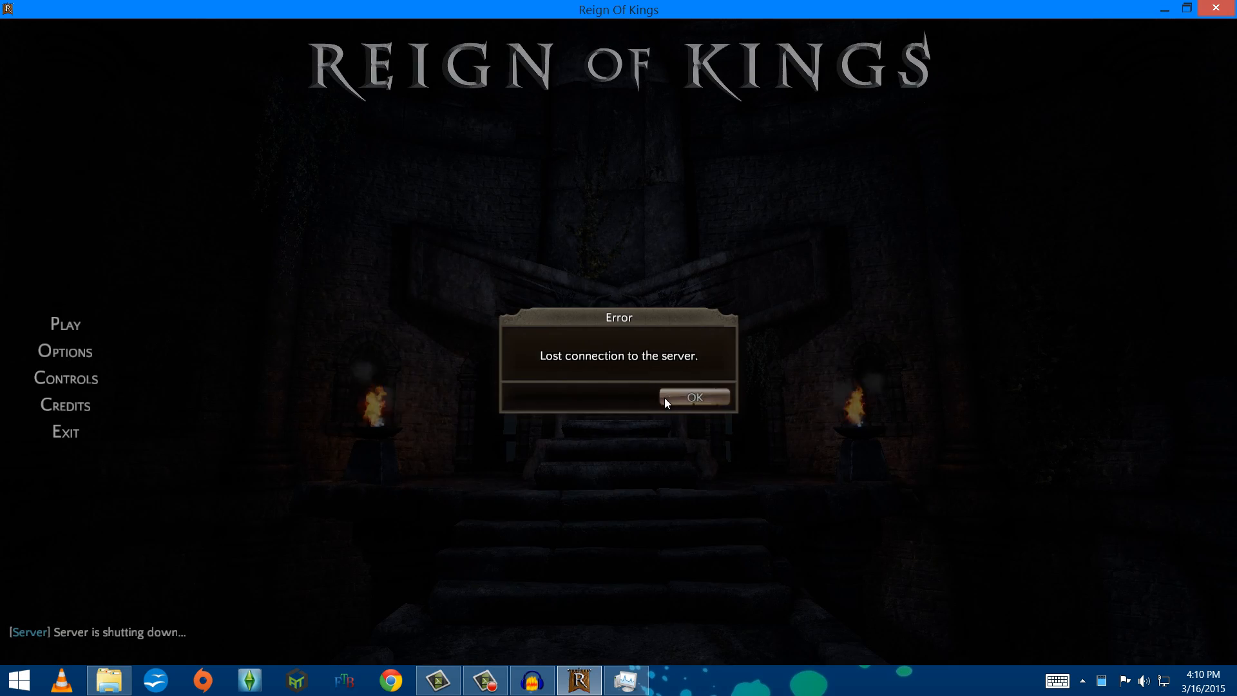
pyautogui.click(663, 397)
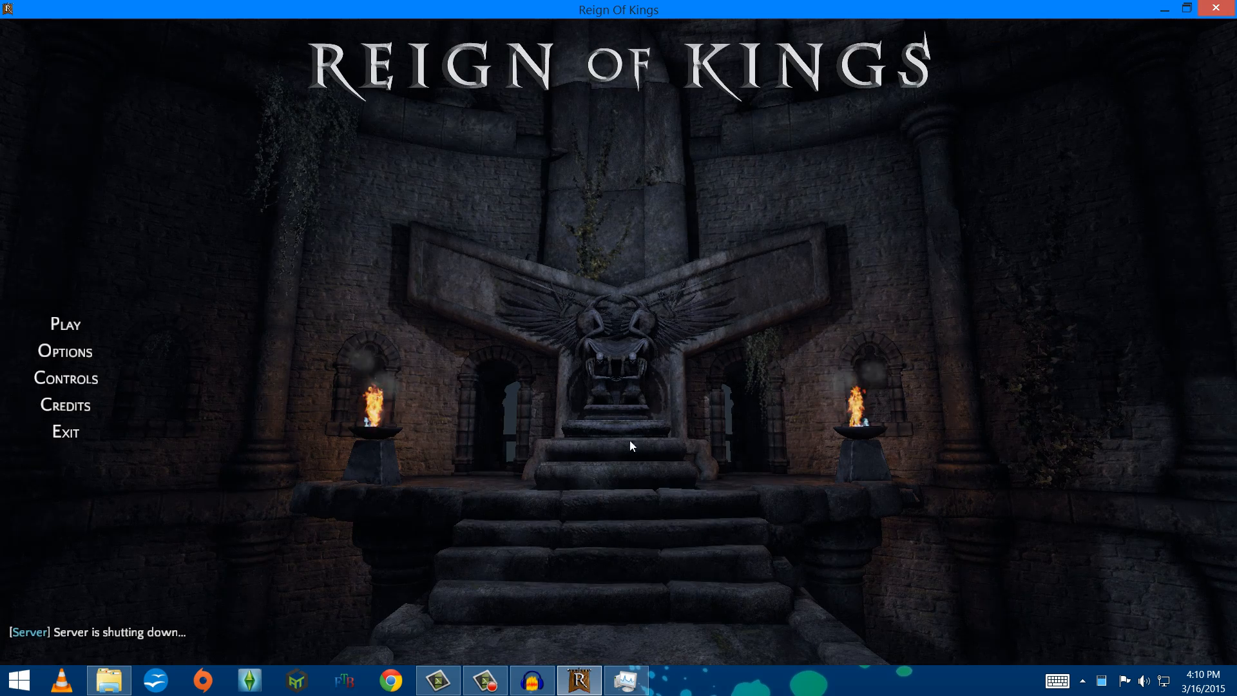
# Minimize the game, check Task Manager's background processes for the ROK server process, and close Task Manager
pyautogui.click(1163, 9)
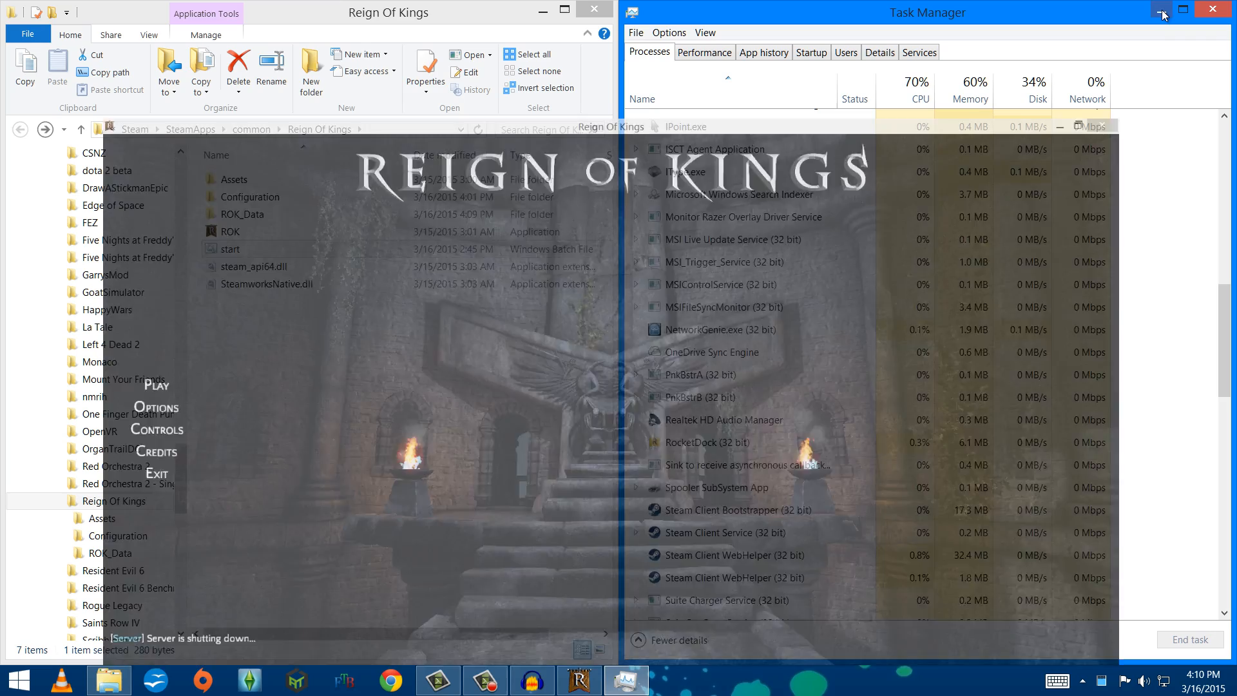
pyautogui.scroll(-3, 762, 434)
pyautogui.scroll(6, 760, 437)
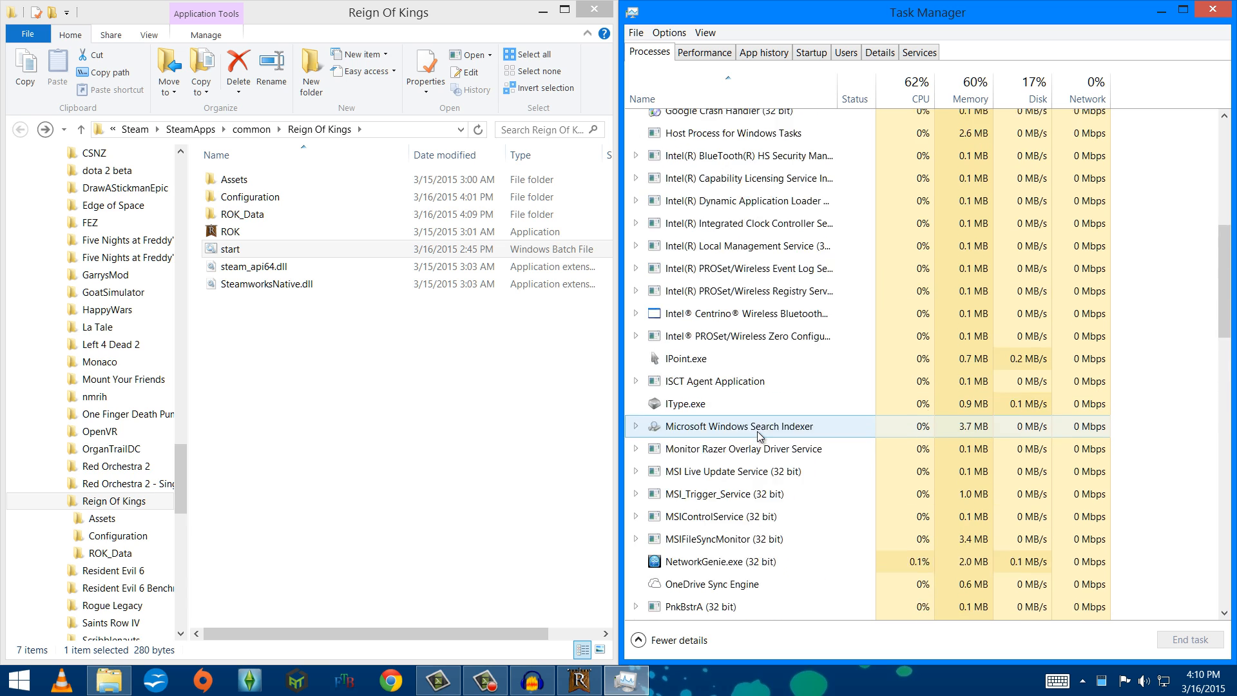
pyautogui.scroll(7, 761, 435)
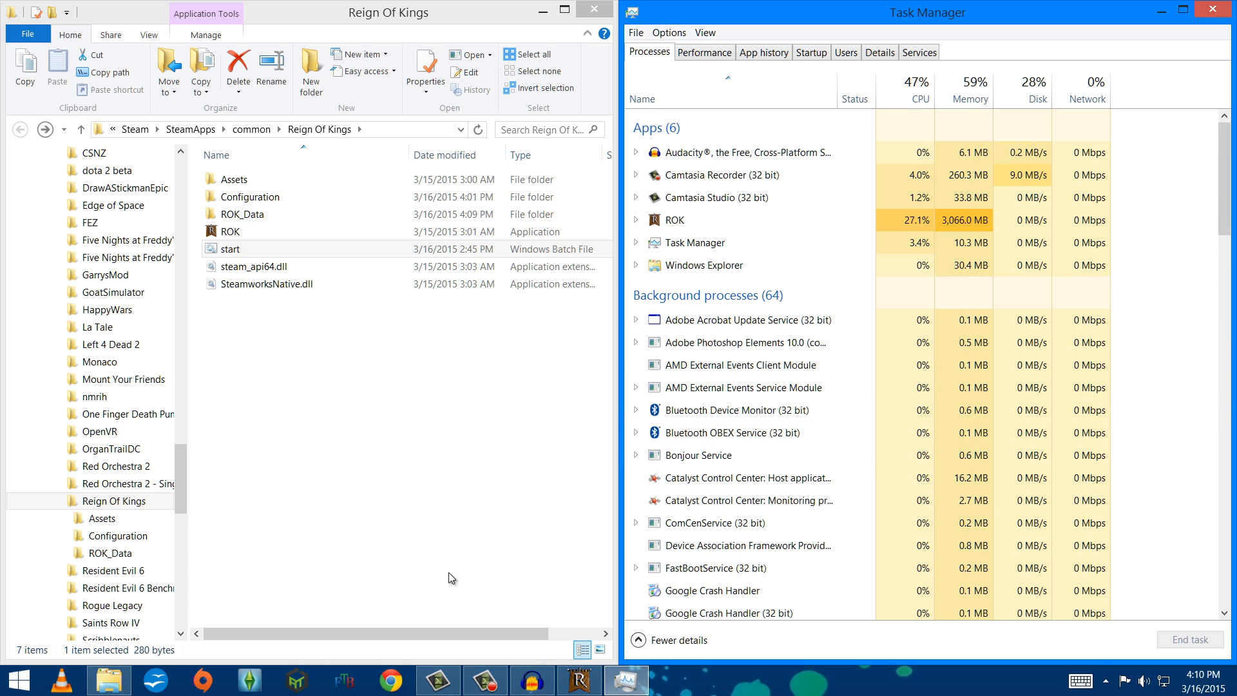
pyautogui.click(1204, 11)
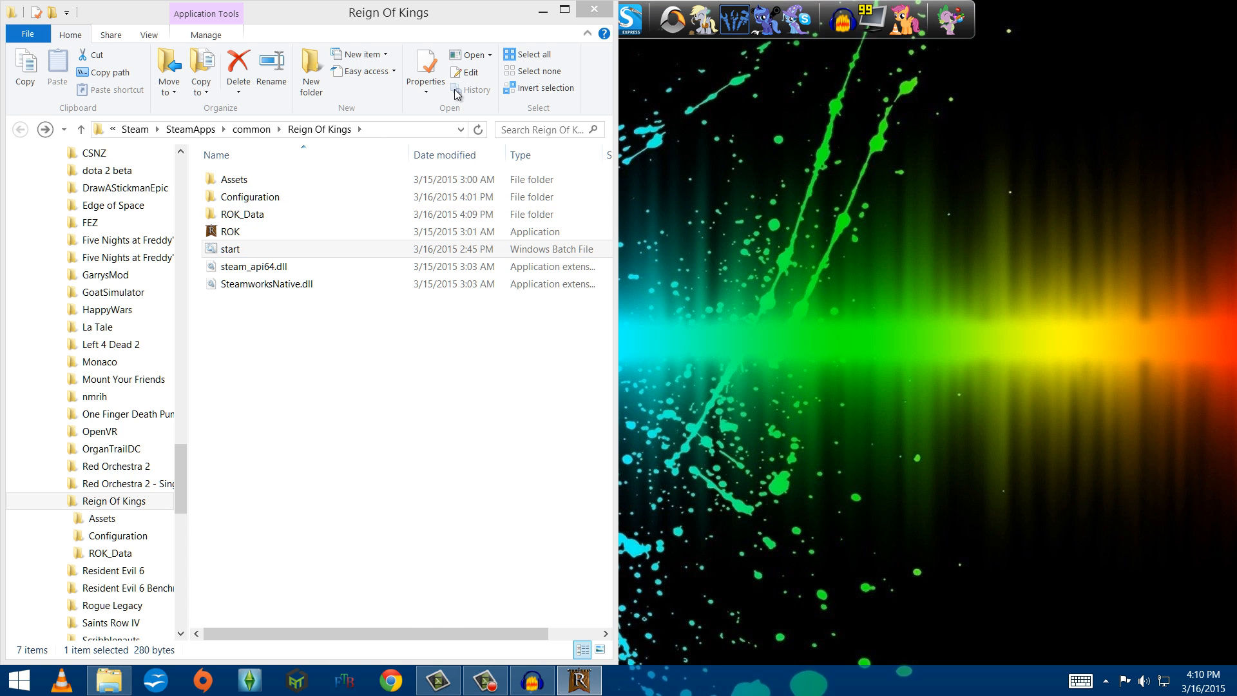
# Locate the start batch file in the Reign Of Kings folder
pyautogui.click(280, 336)
pyautogui.click(259, 266)
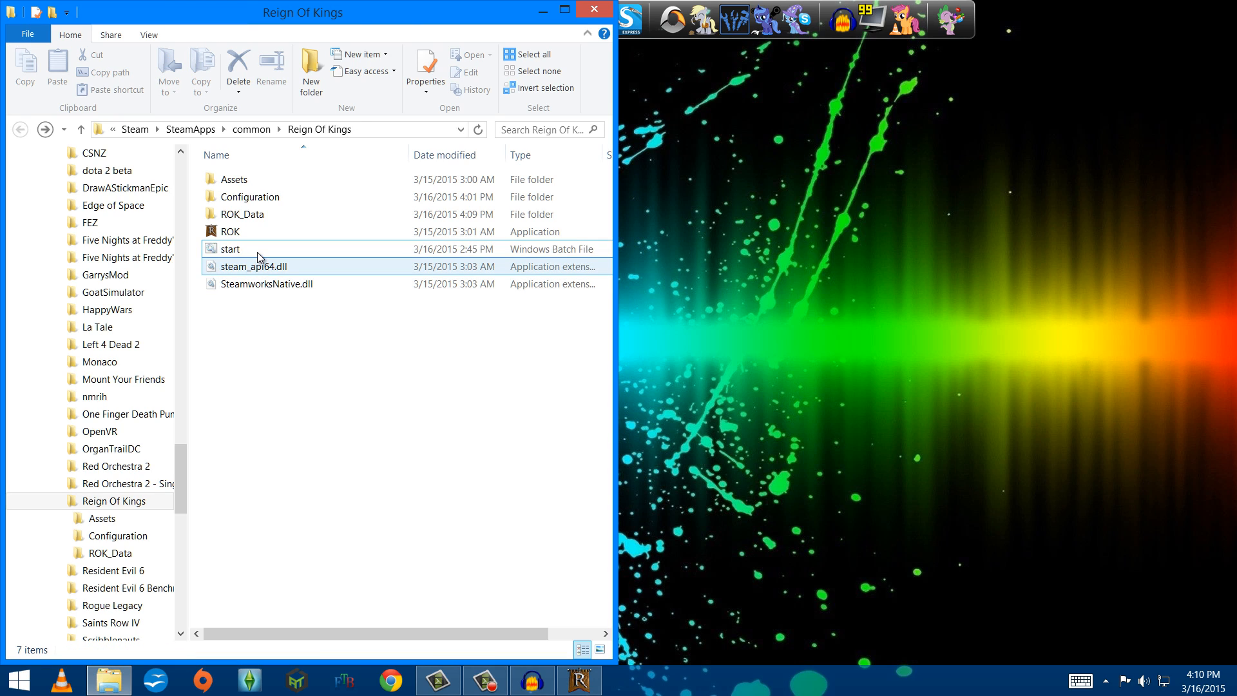
pyautogui.click(257, 249)
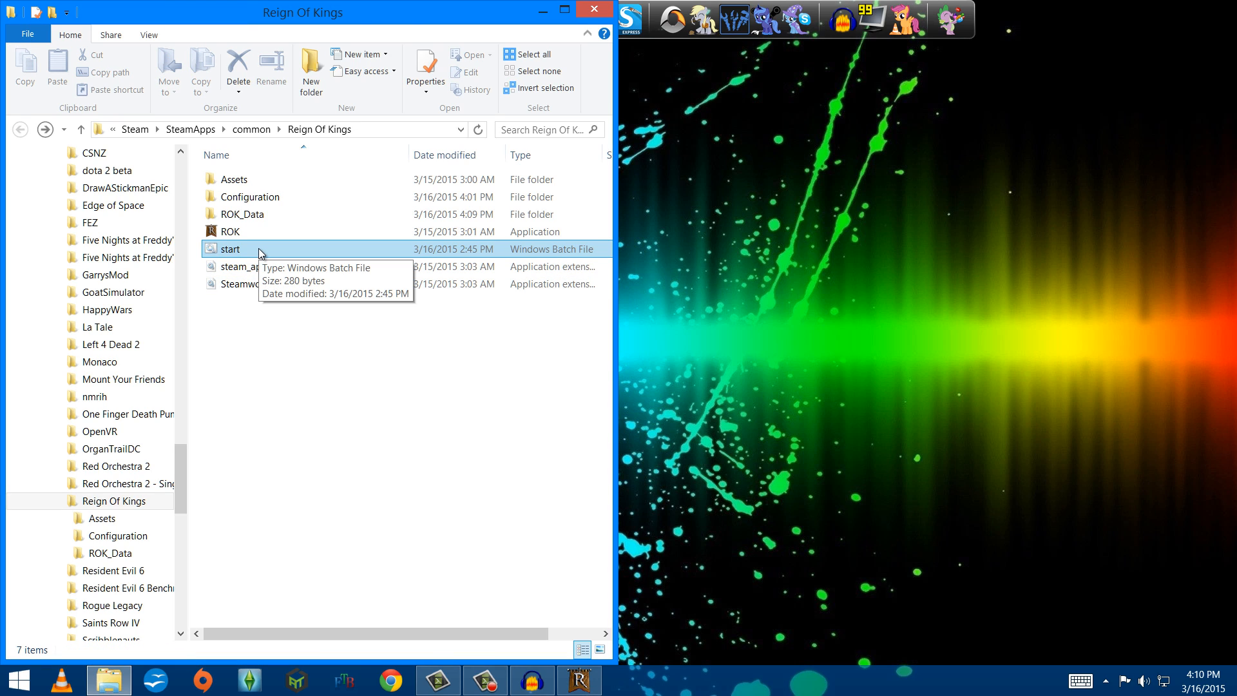
pyautogui.click(258, 322)
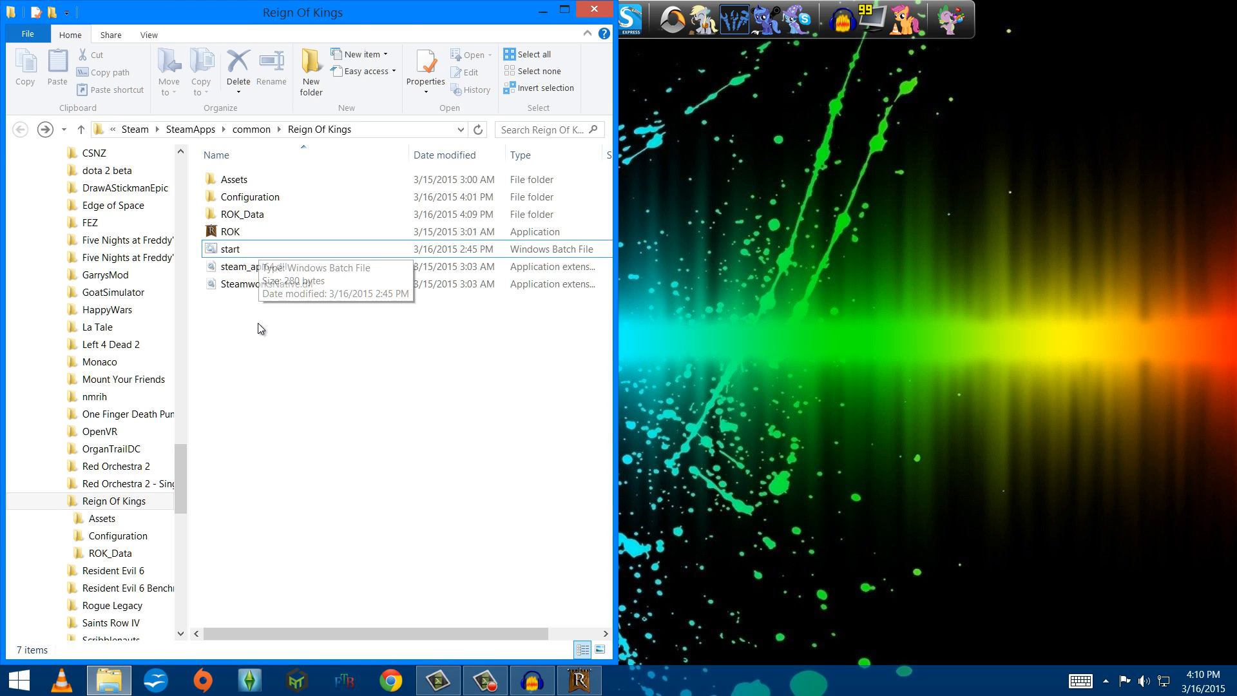
# Close the Reign Of Kings folder window and switch back to the game
pyautogui.click(593, 14)
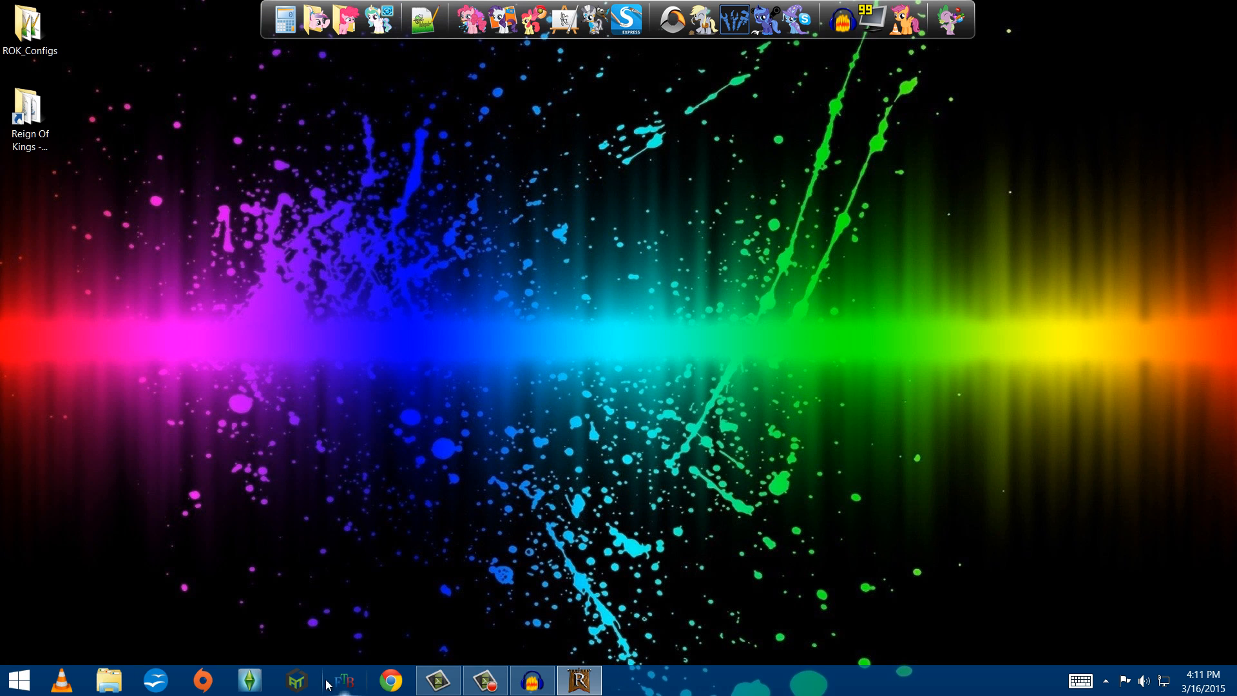
pyautogui.click(579, 680)
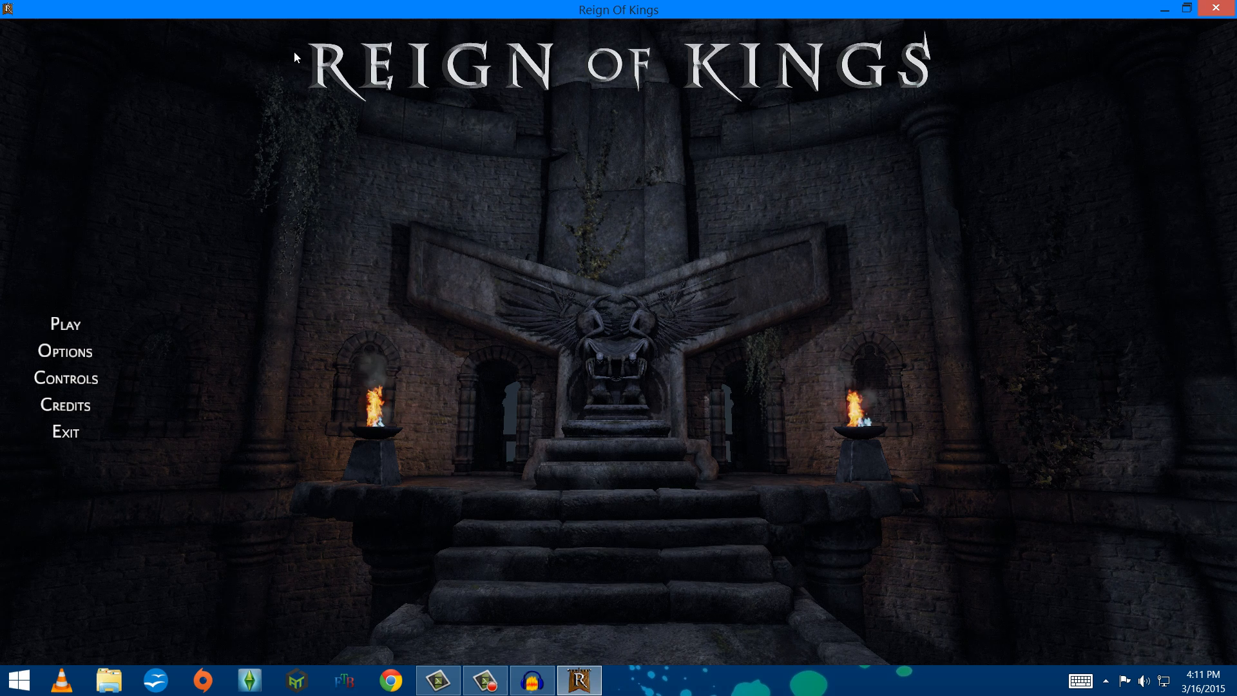